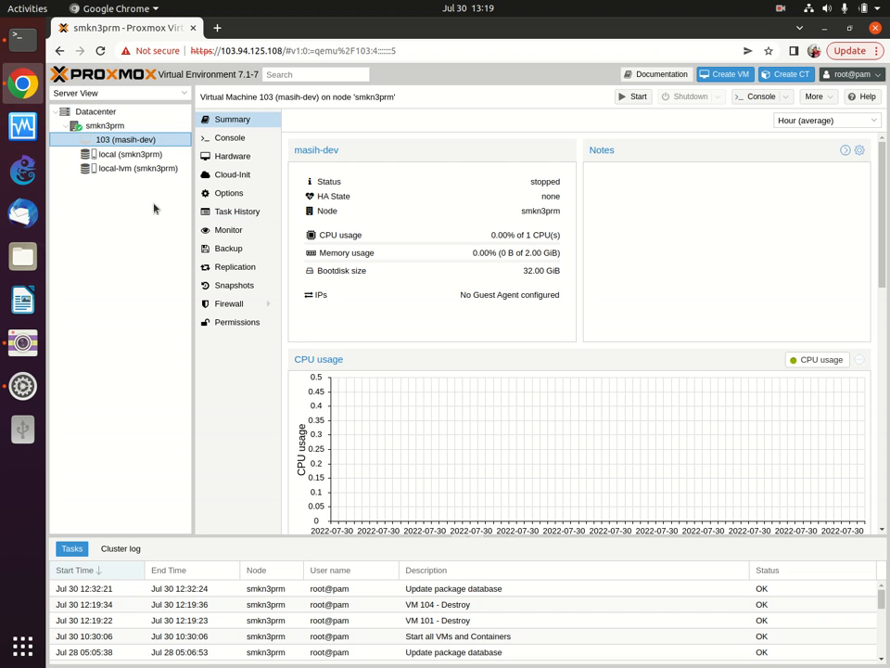
Step: Browse the VM's hardware and local storage, ending on node smkn3prm's overview with VM 103 and two storages
left_click_drag(193, 190, 187, 192)
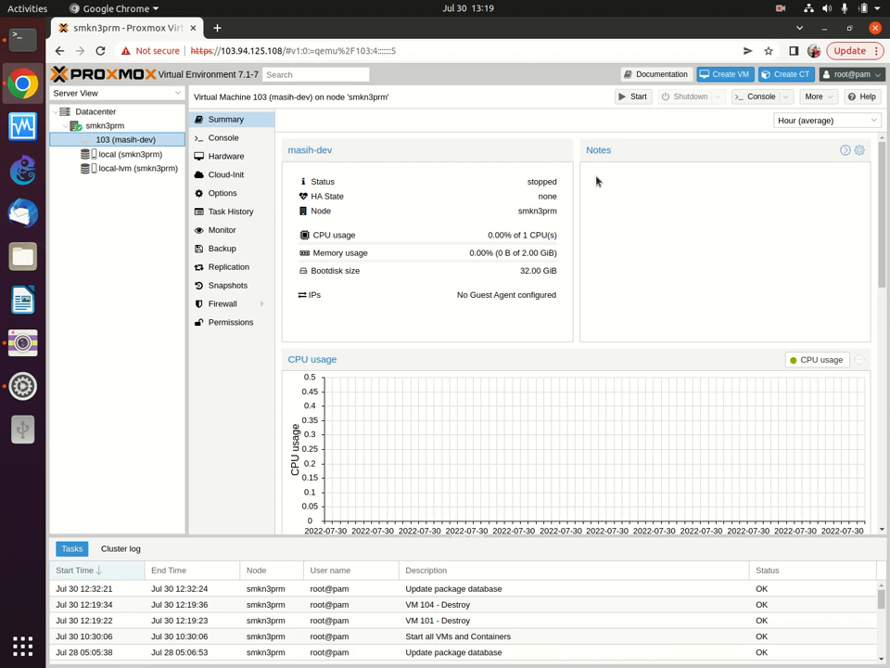
scroll(742, 292, "down", 1)
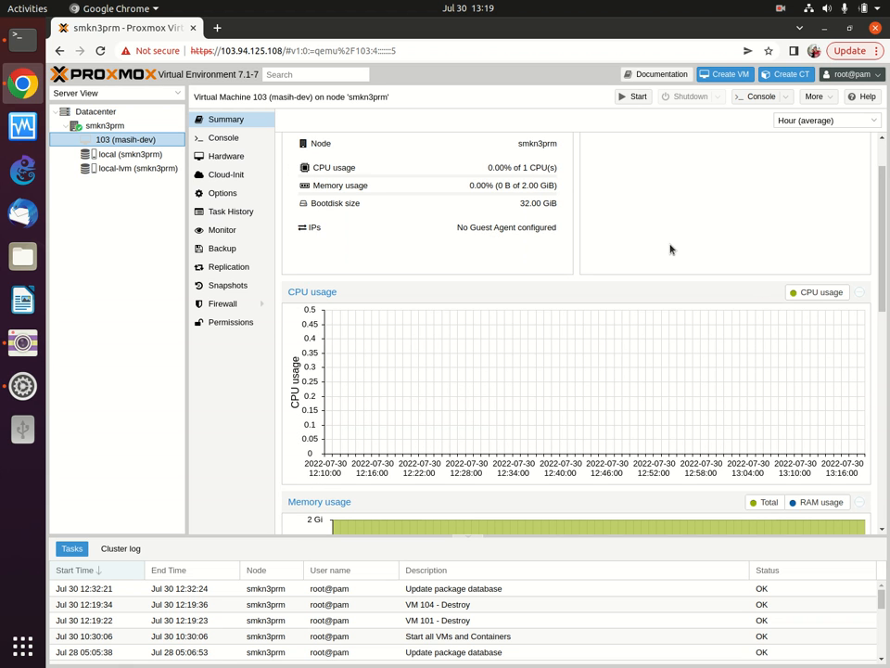
scroll(565, 315, "up", 1)
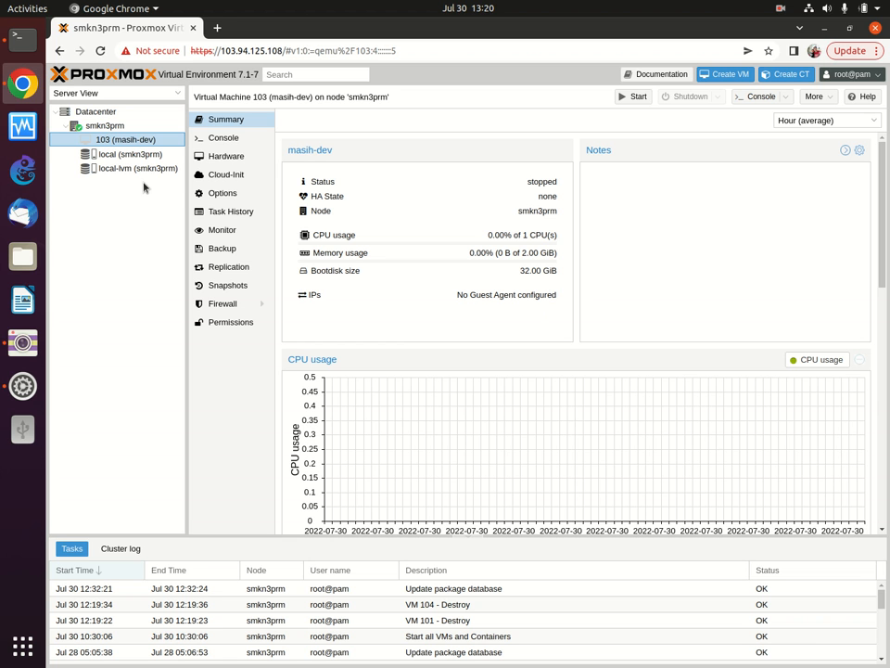
left_click(224, 156)
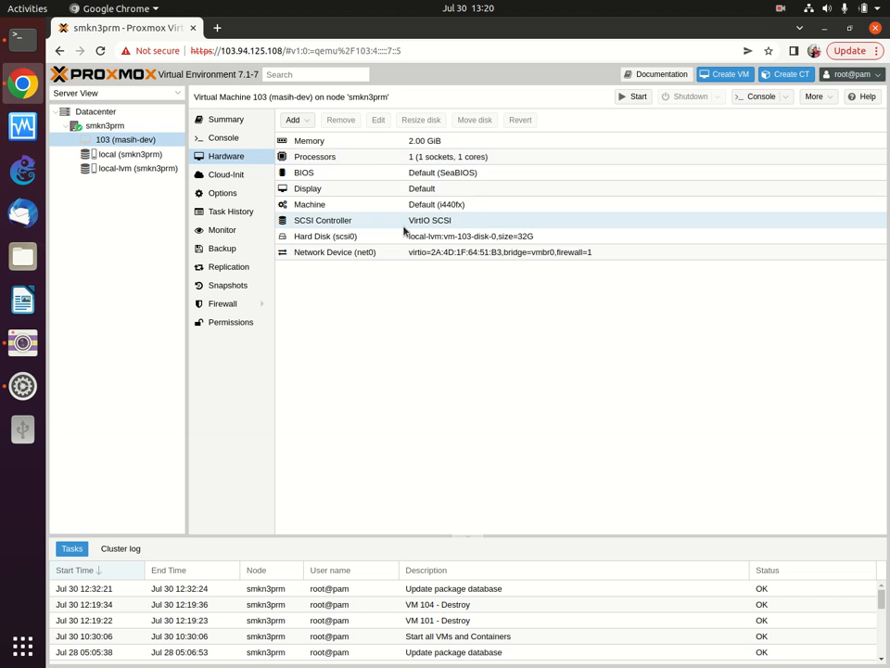
left_click(309, 120)
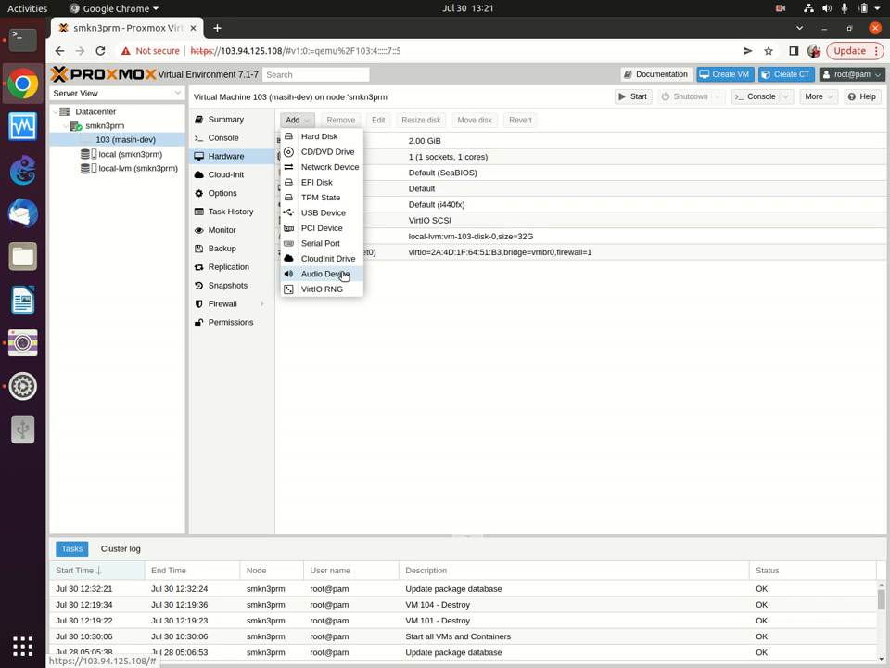
left_click(456, 292)
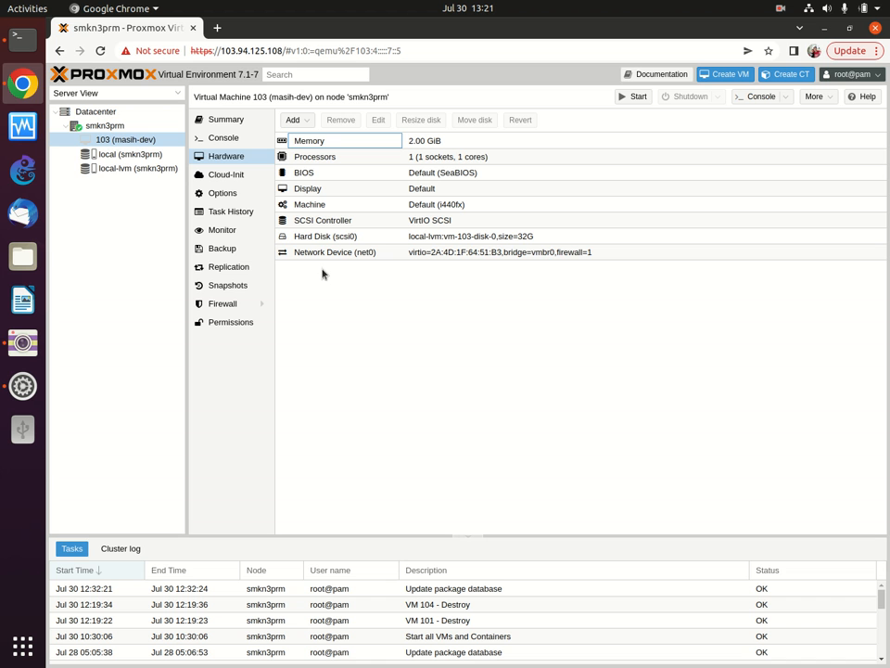
left_click(139, 154)
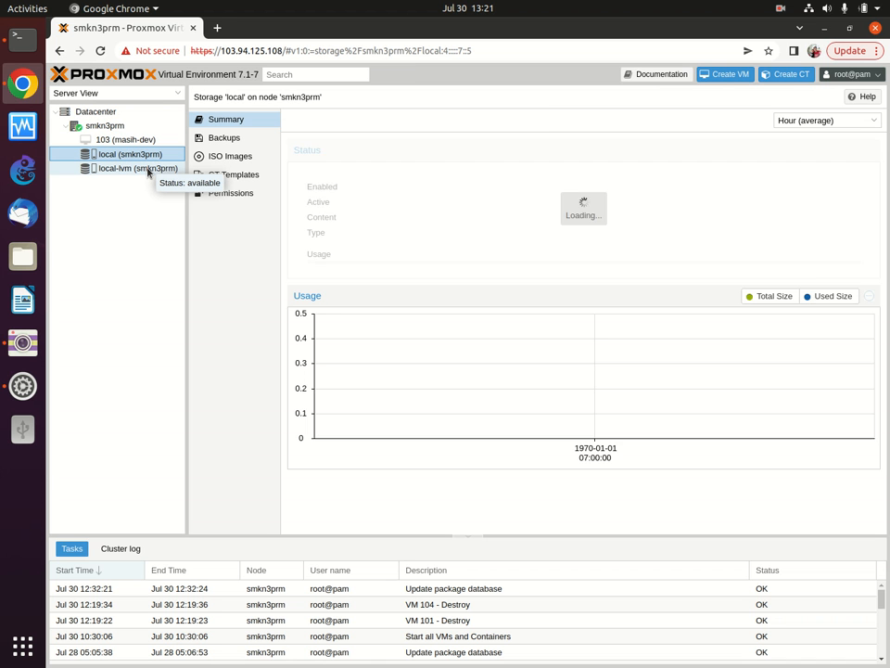
left_click(129, 126)
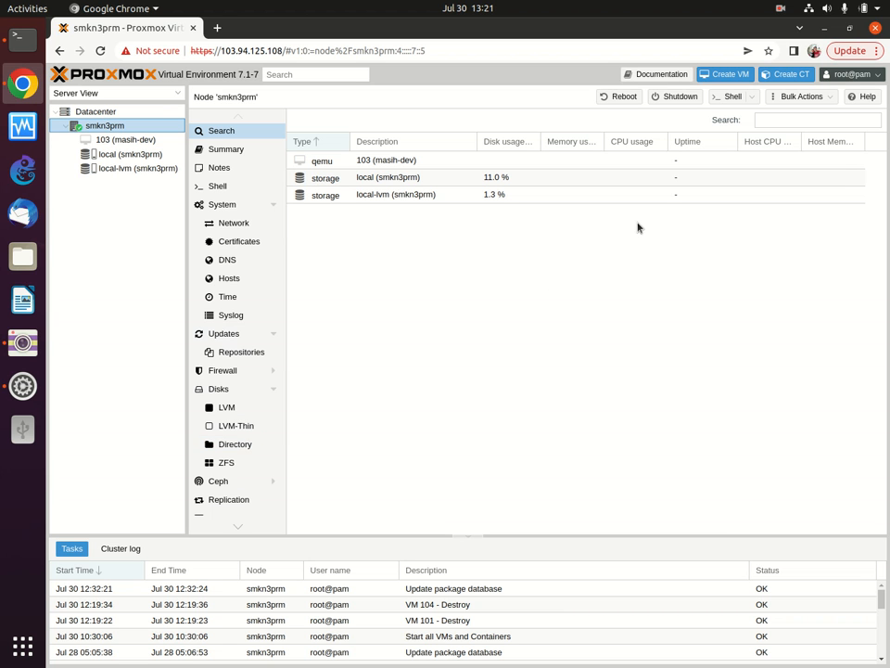
Step: Start a new VM with ID 100 named 'perpustakaan' and advance to the OS step
left_click(730, 75)
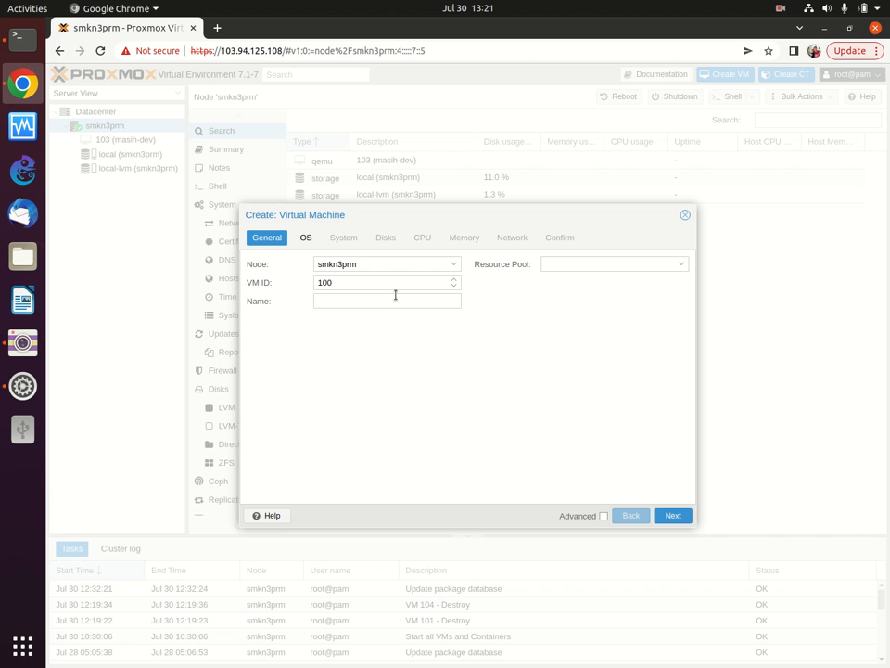
left_click(395, 297)
type("perpustakaan")
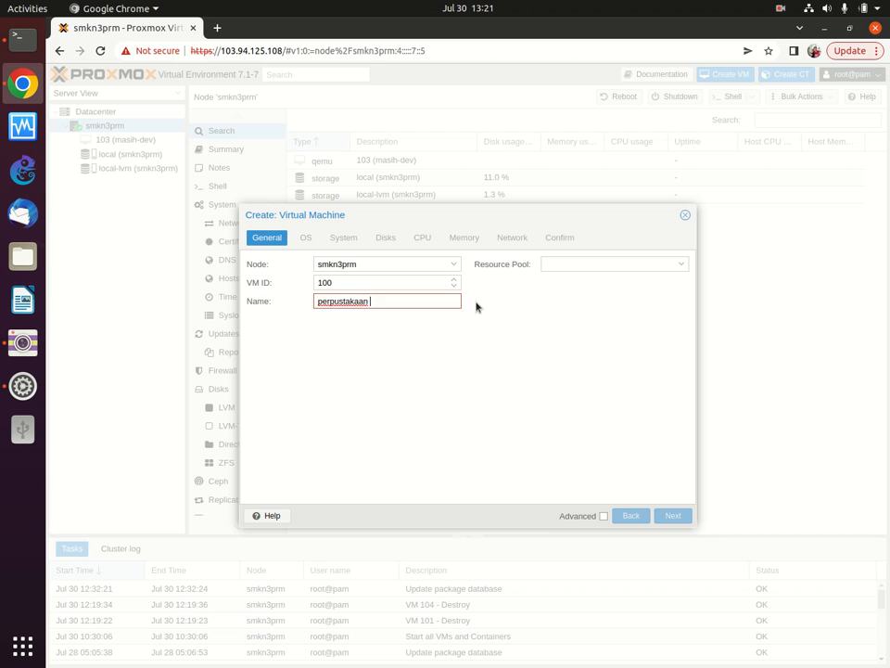
key("BackSpace")
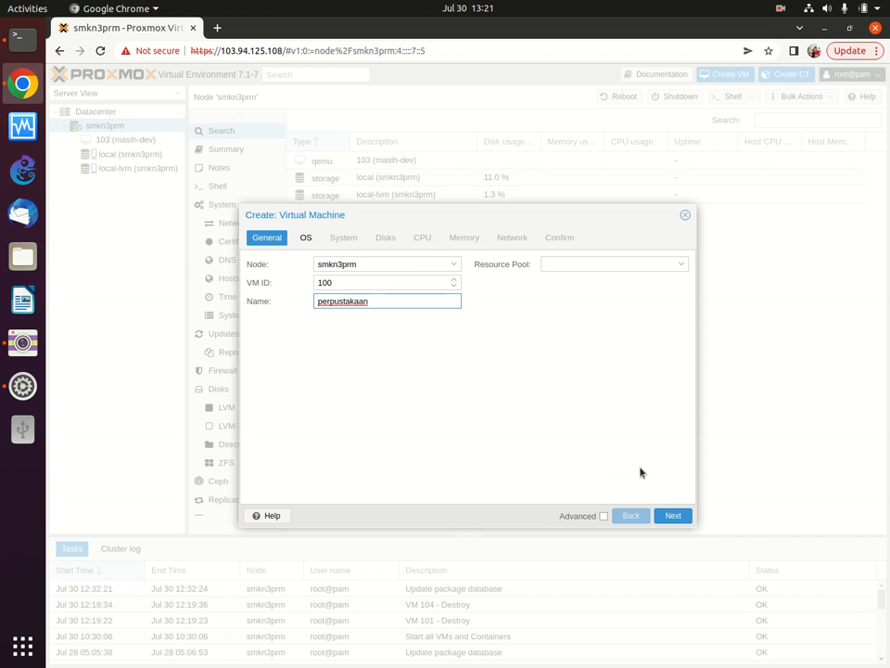
left_click(673, 516)
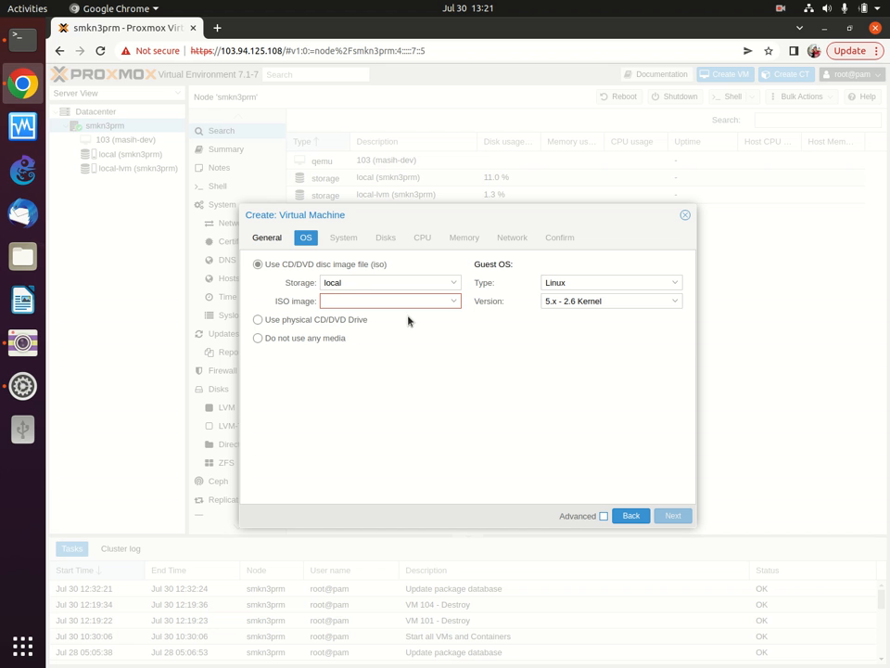
Step: Open the ISO image dropdown on the OS step
left_click(412, 301)
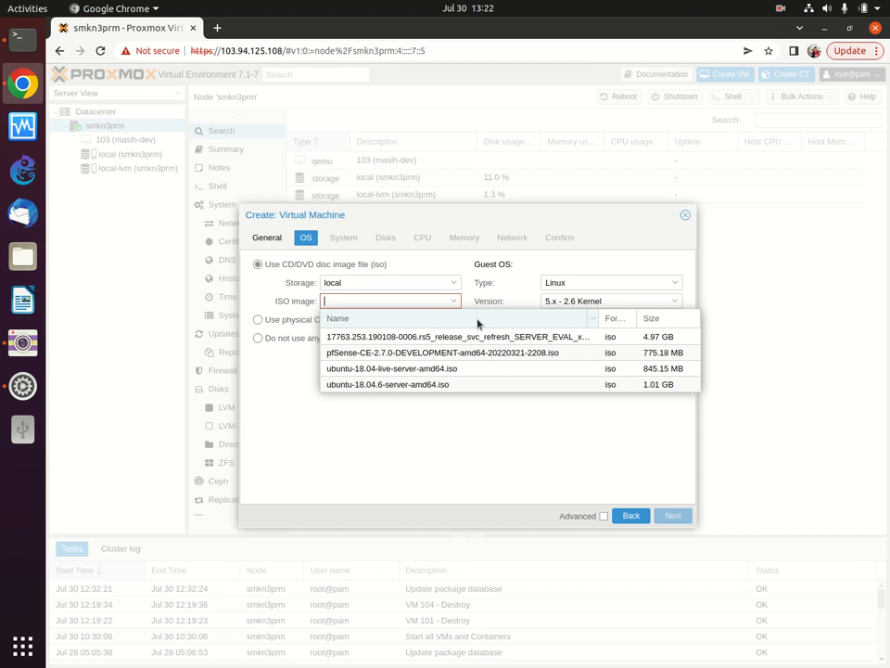
Step: Choose ubuntu-18.04.6-server-amd64.iso as install media and advance to the System step
left_click(487, 384)
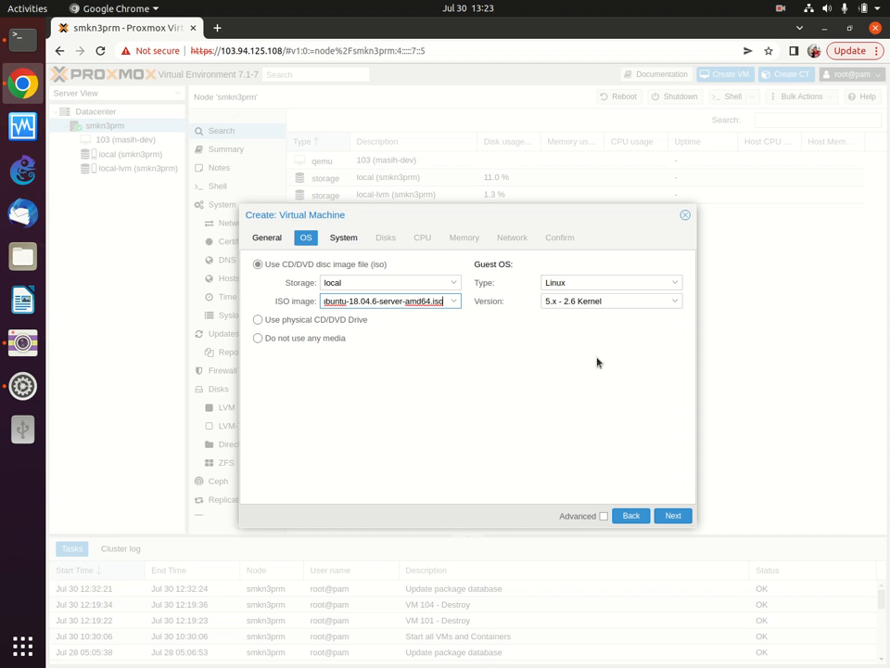
left_click(676, 517)
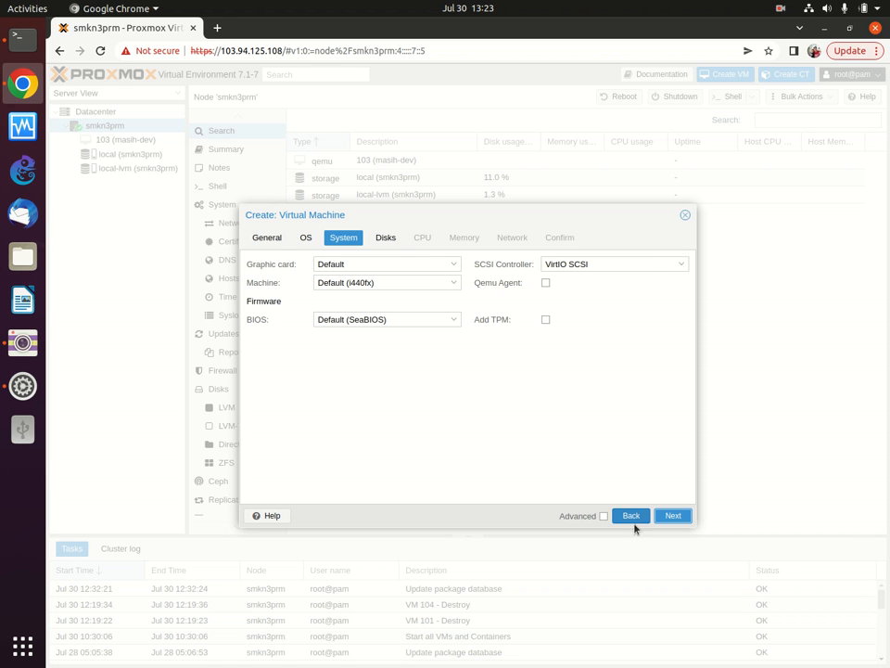
Step: Accept the default System settings and advance to the Disks step
left_click(673, 515)
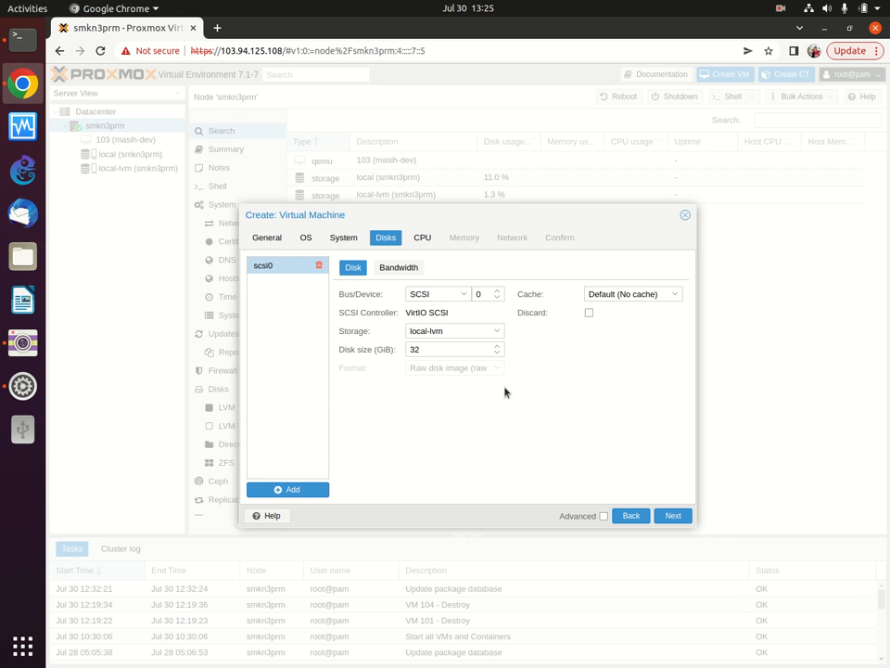
Step: Accept the 32 GiB local-lvm disk and the 1-socket, 1-core kvm64 CPU defaults
left_click(674, 515)
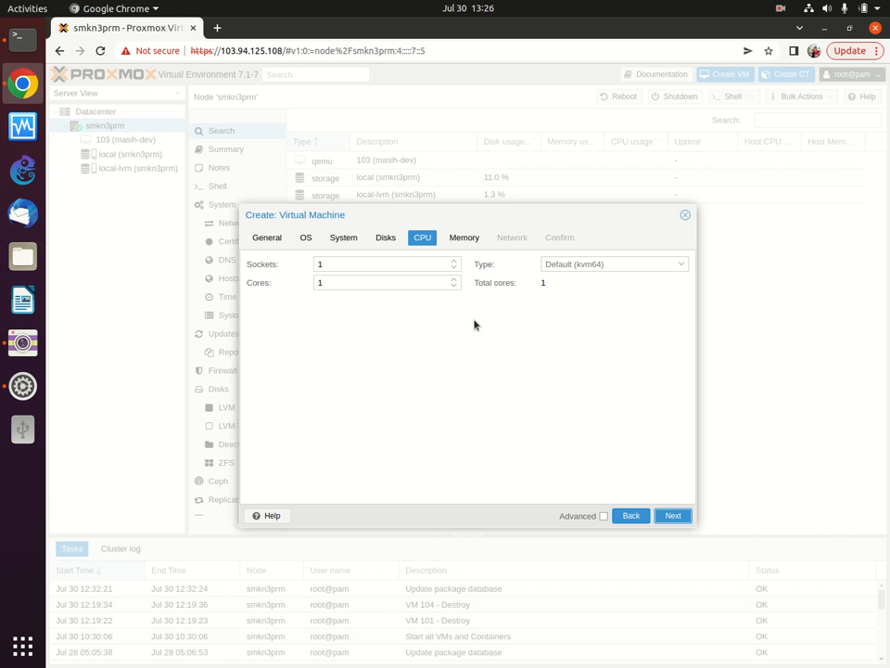
left_click(661, 523)
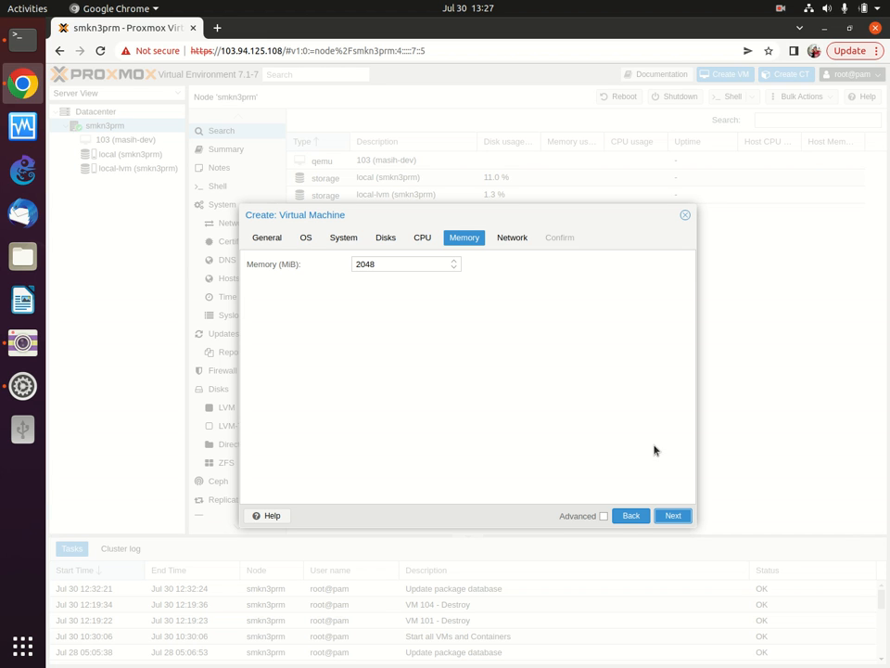
Step: Keep memory at 2048 MiB and advance to the Network step
left_click(676, 514)
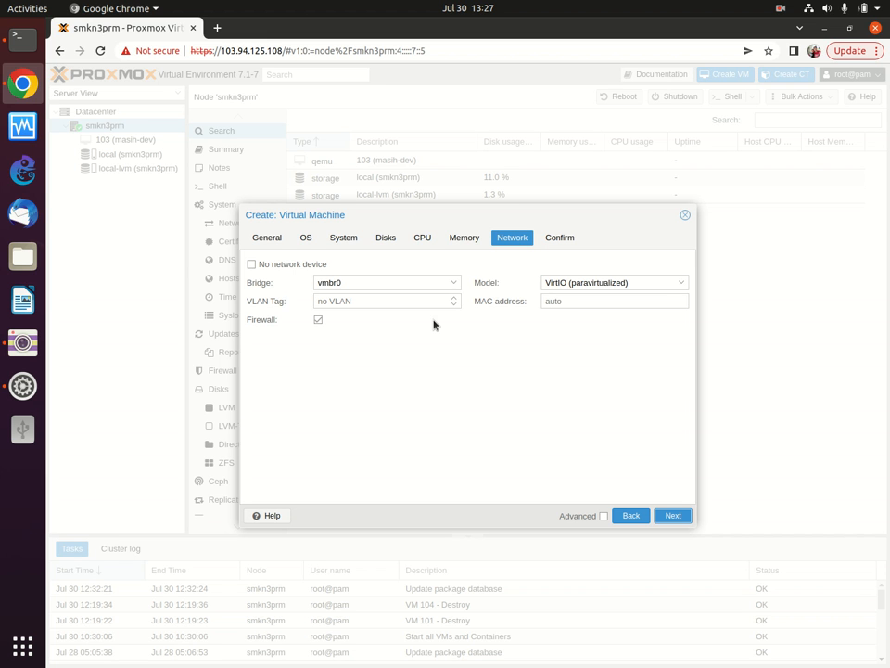
Step: Keep bridge vmbr0, VirtIO model and firewall on, then view the Confirm summary
left_click(676, 516)
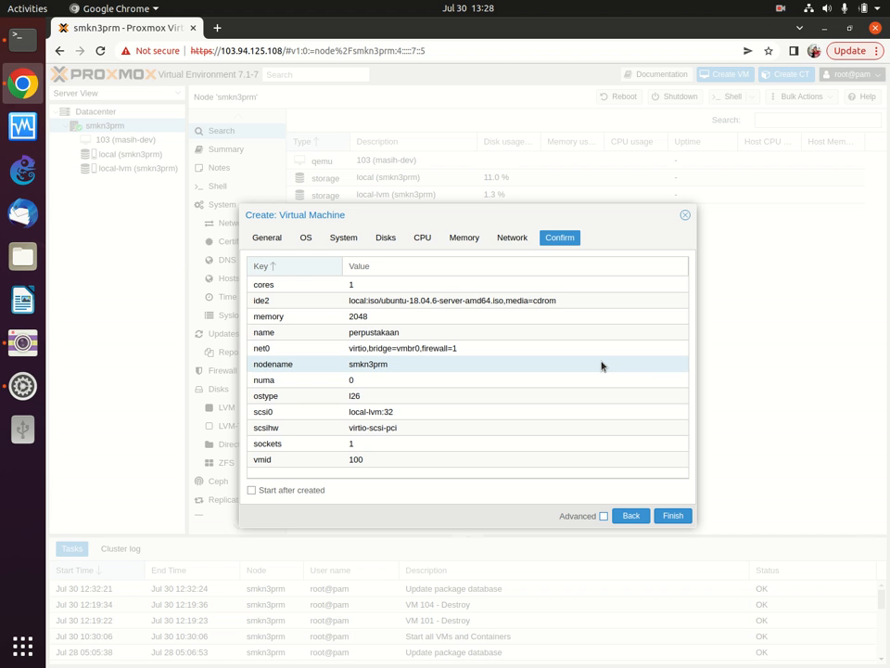
Step: Check the Confirm summary for VM 100 perpustakaan, then return to the CPU step
left_click(430, 238)
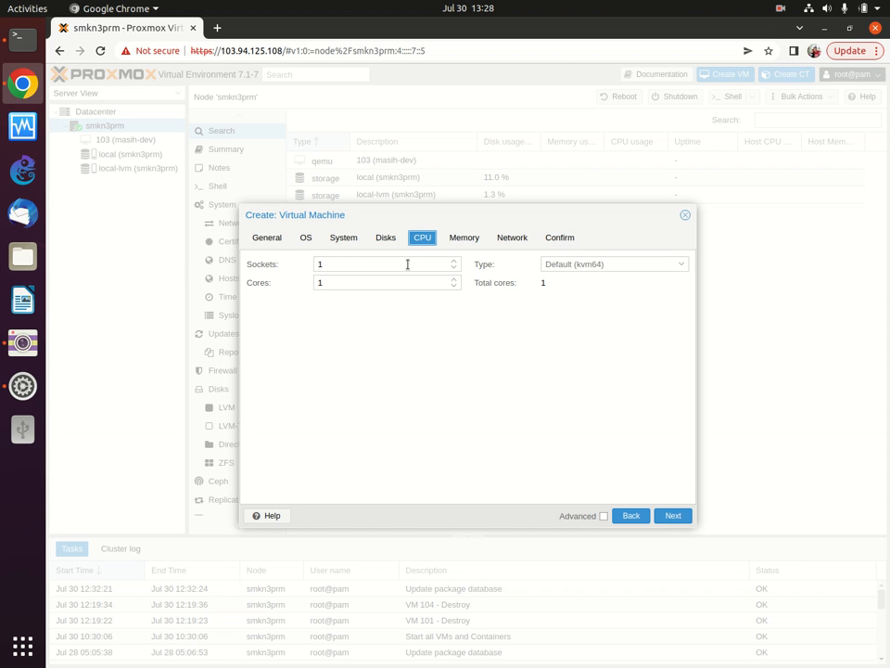
Step: Flip between the Memory, Network and CPU steps to recheck the settings
left_click(475, 238)
left_click(423, 237)
left_click(464, 234)
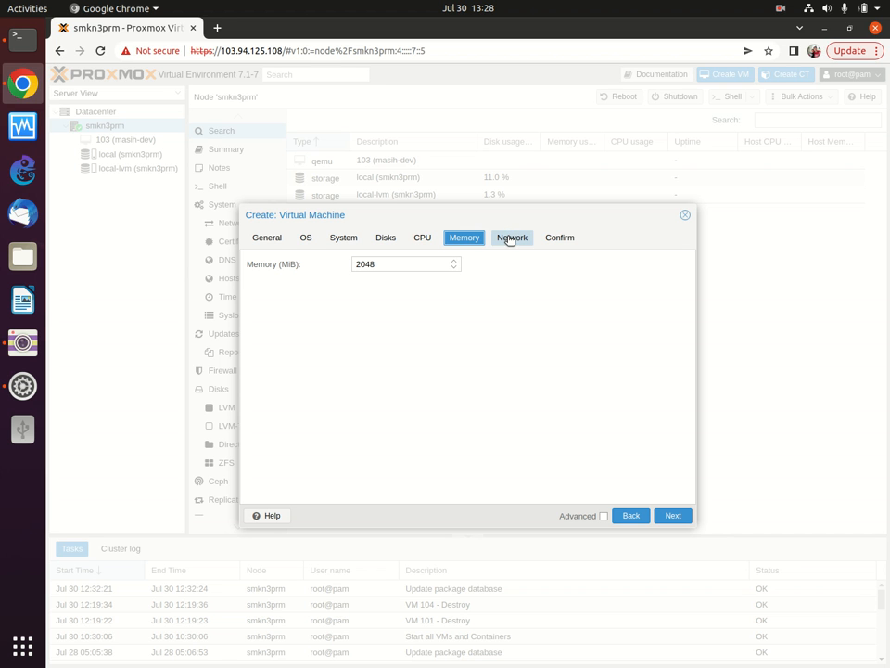
left_click(509, 239)
left_click(454, 236)
left_click(423, 235)
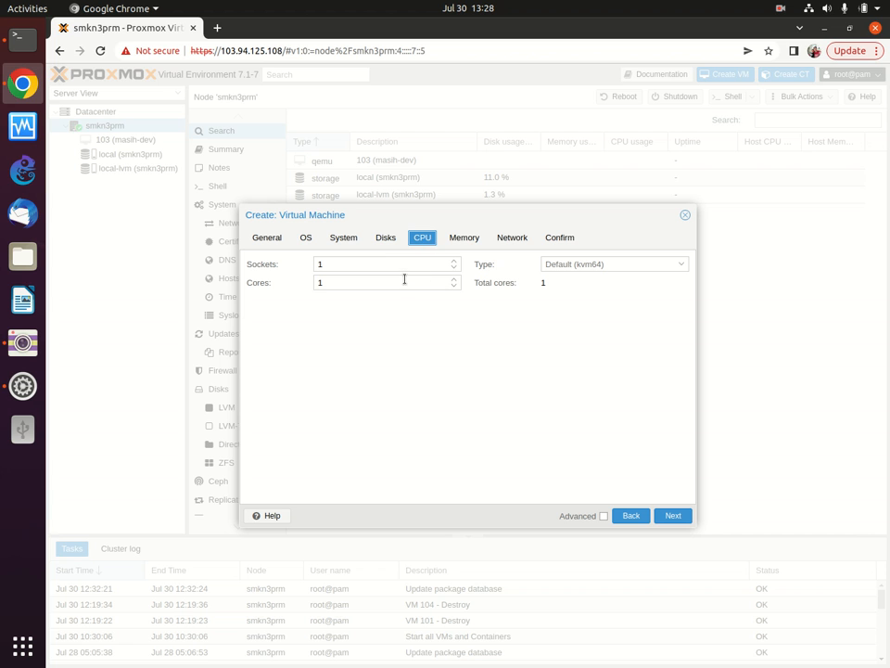
Step: Change Cores from 1 to 2 with Sockets left at 1, then go to Memory
left_click(410, 266)
left_click(451, 318)
left_click(370, 282)
key("BackSpace")
type("2")
left_click(464, 239)
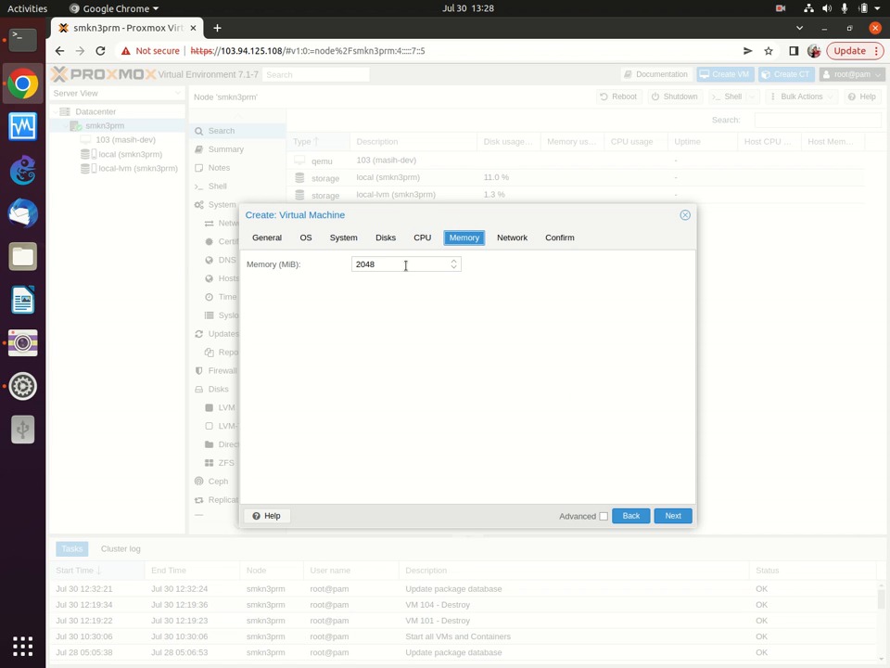
Step: Replace the new VM's 2048 MiB memory with 4096 MiB, confirming CPU remains 2 cores
left_click(359, 264)
left_click_drag(406, 265, 354, 267)
key("BackSpace")
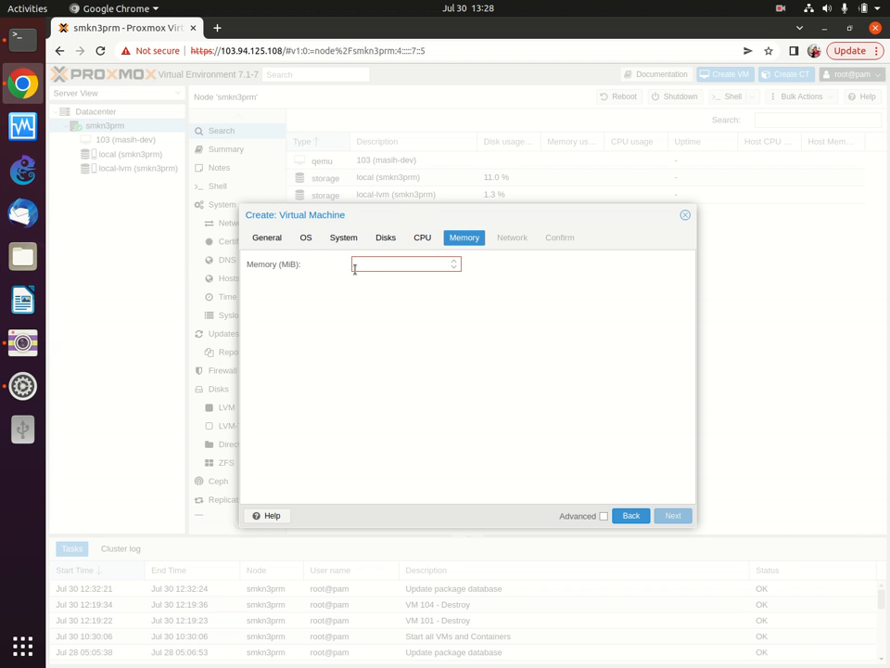
type("4098")
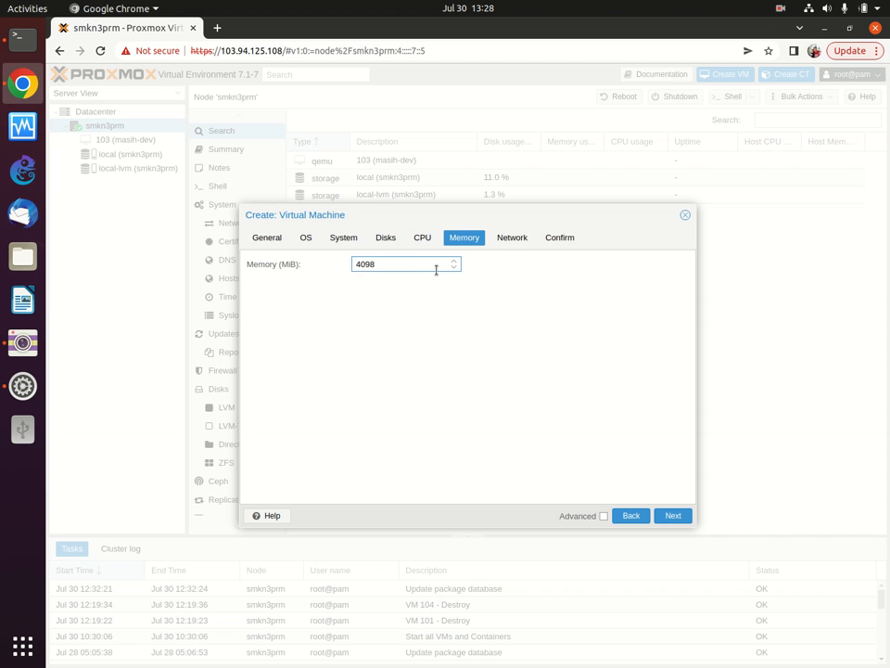
key("BackSpace")
type("6")
left_click(422, 243)
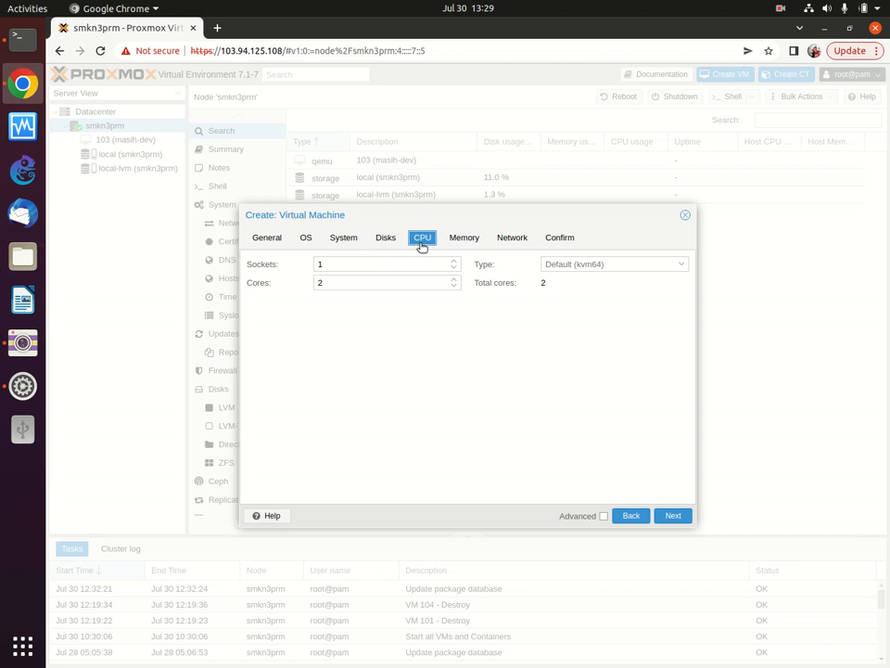
left_click(471, 239)
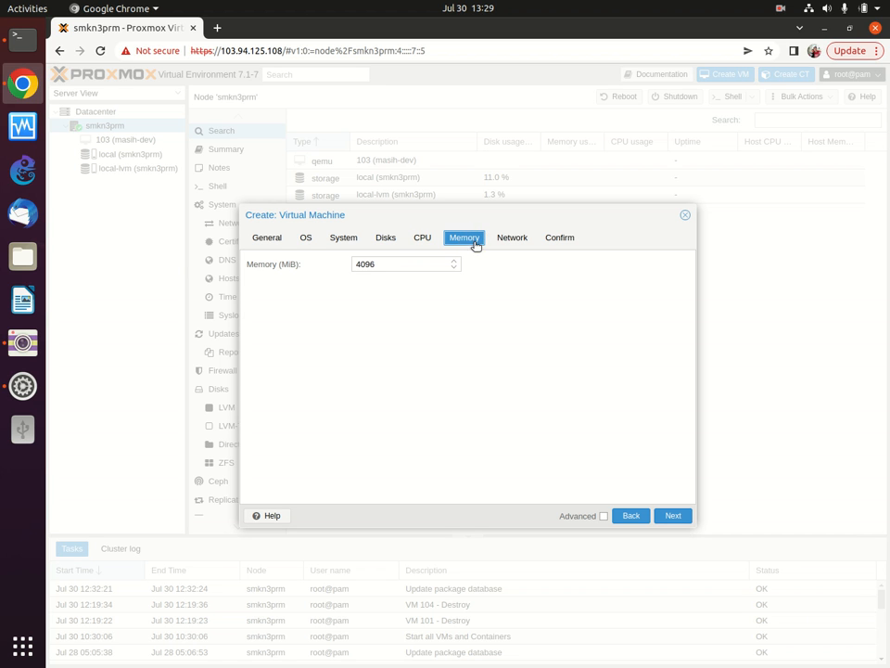
Step: Review the Confirm summary and finish creating VM 100 'perpustakaan'
left_click(555, 239)
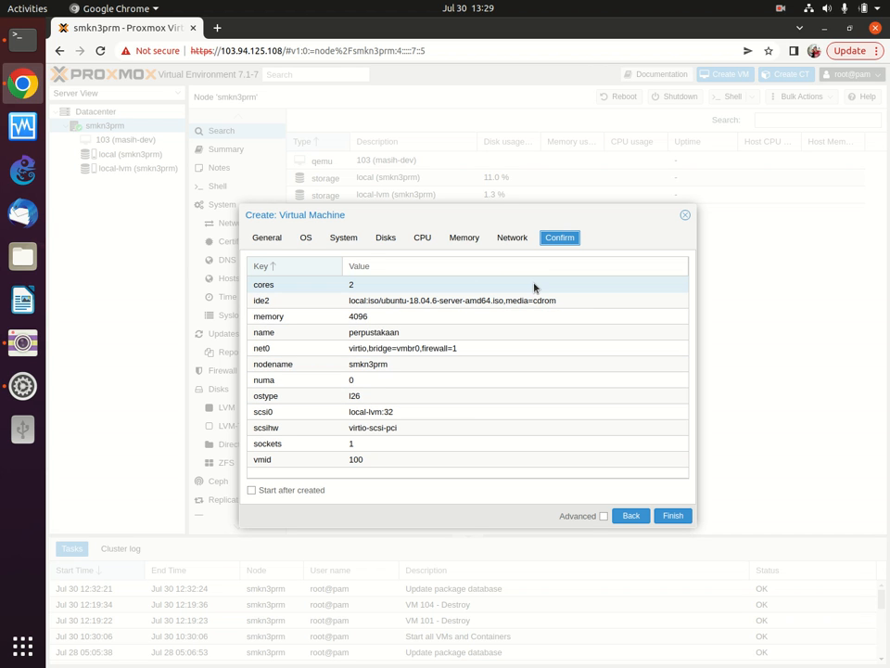
left_click(673, 516)
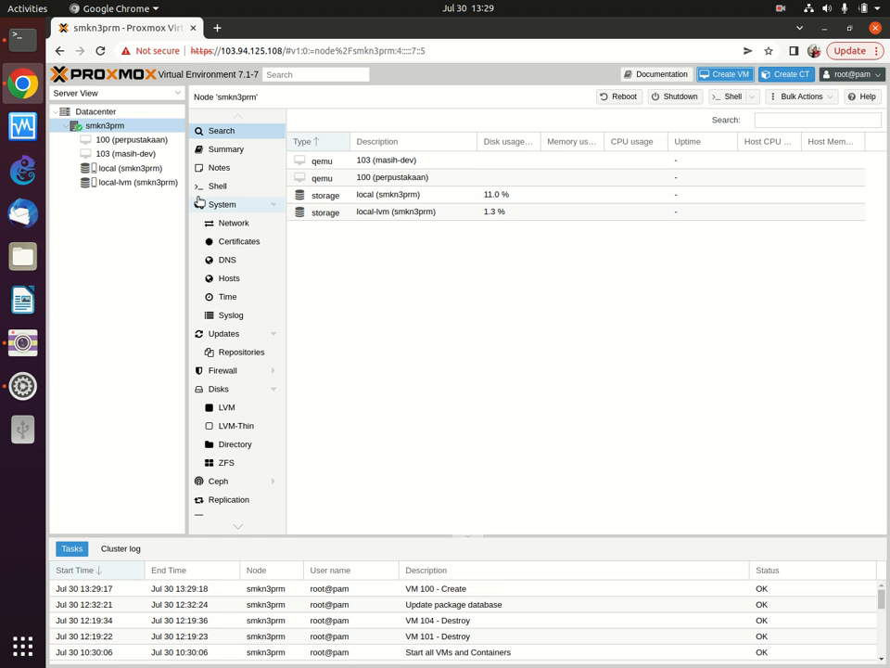
Step: Select VM 100 (perpustakaan) in the Server View and start it
left_click(164, 142)
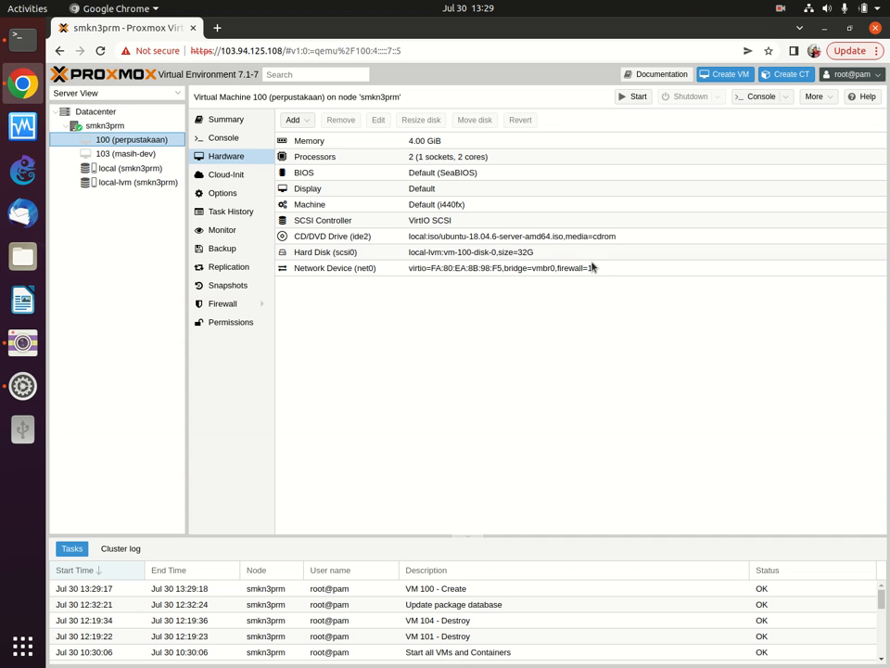
left_click(634, 97)
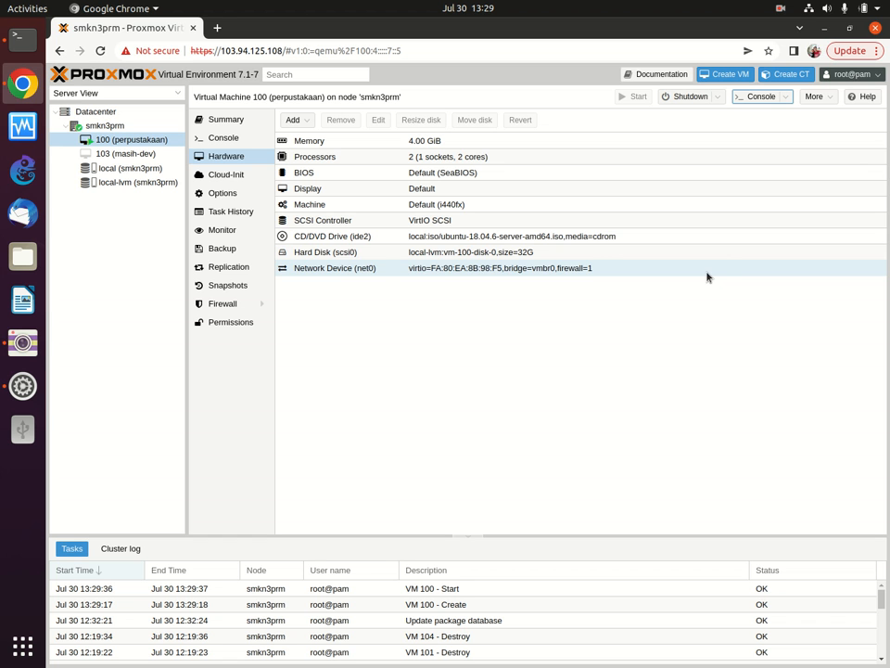
Step: Open VM 100's noVNC console window, maximize it, then restore its smaller size
left_click(760, 97)
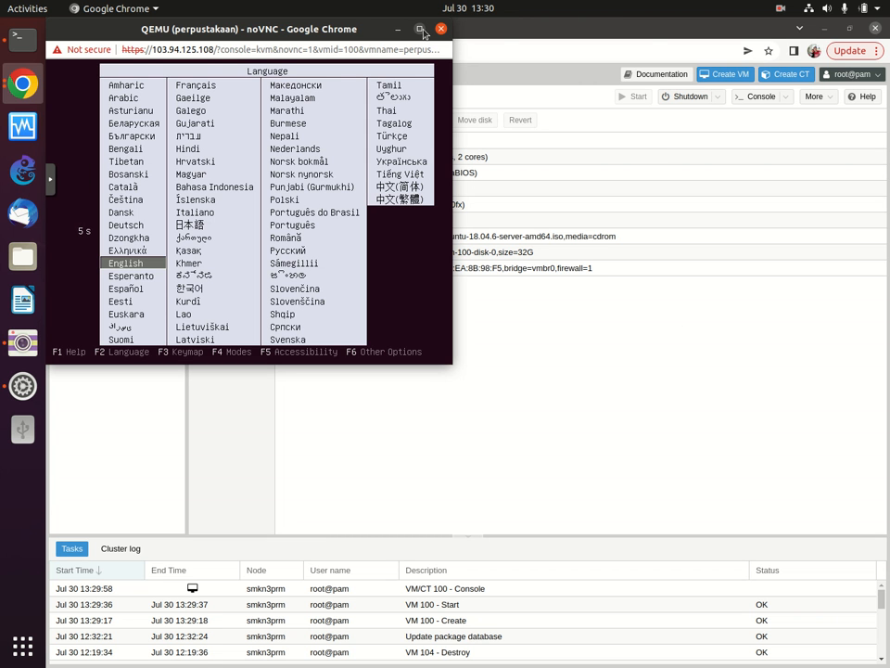
left_click(422, 30)
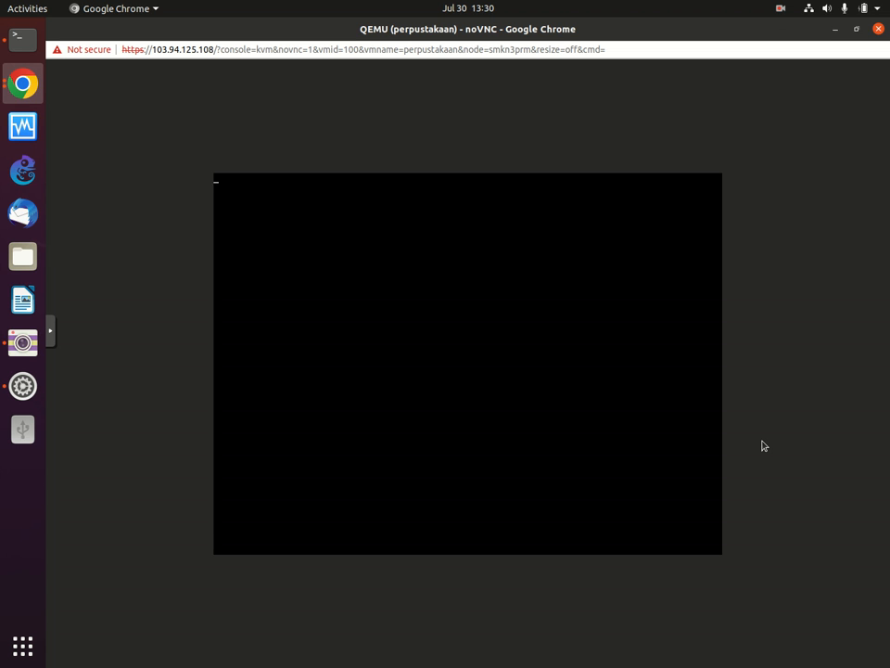
left_click(859, 30)
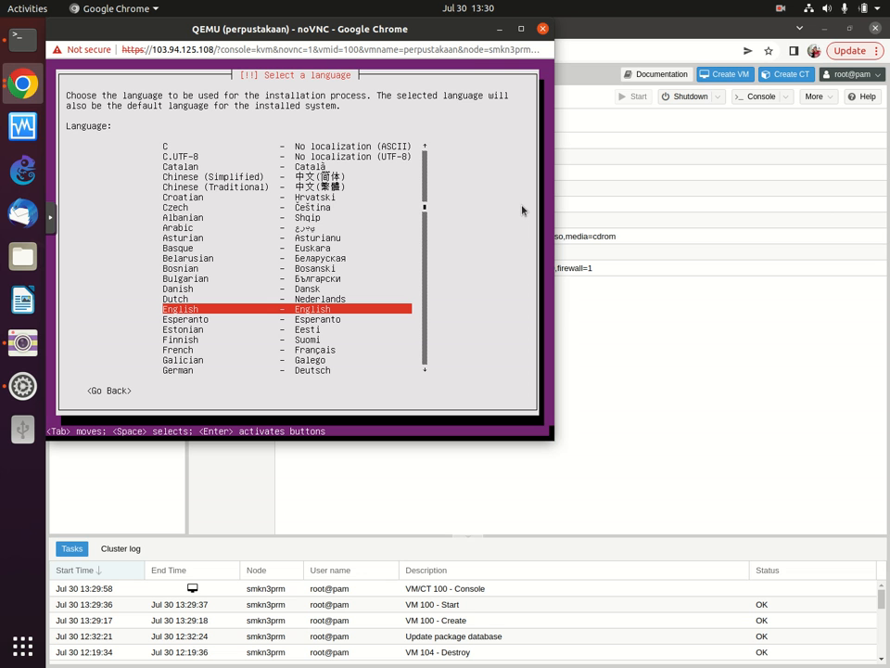
Step: Center the console window and confirm English as the Ubuntu installer language
left_click_drag(469, 25, 639, 126)
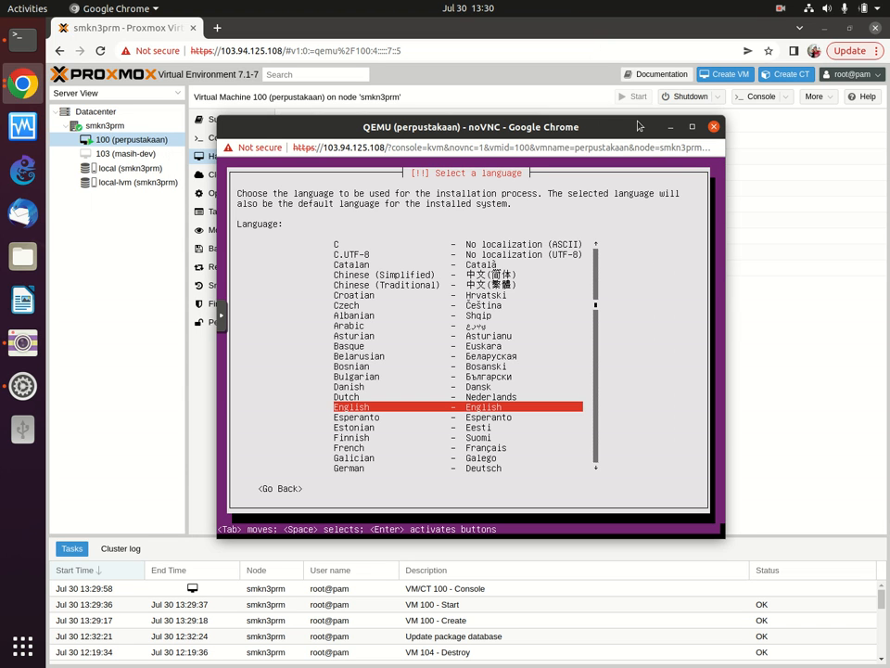
key("i")
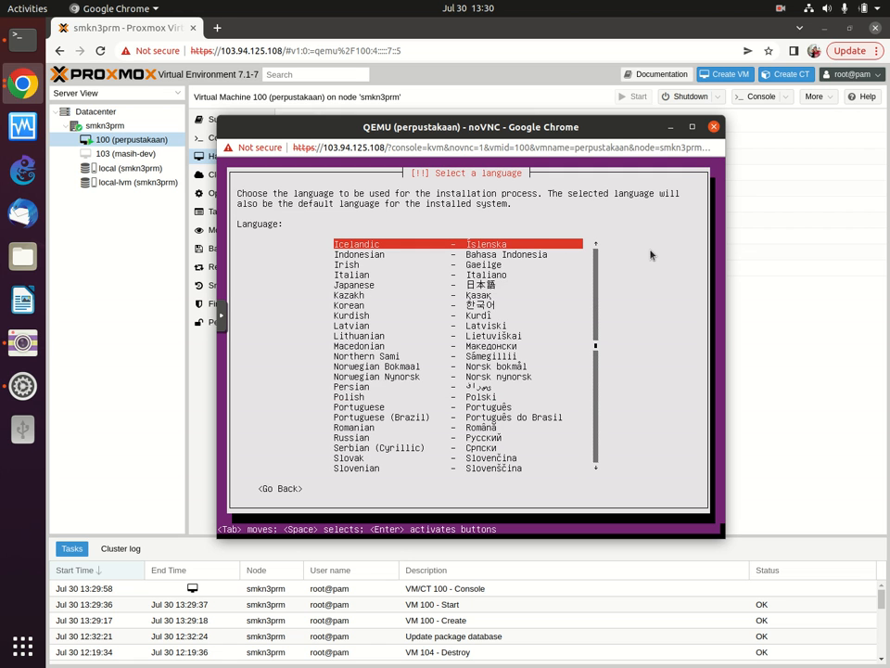
key("e")
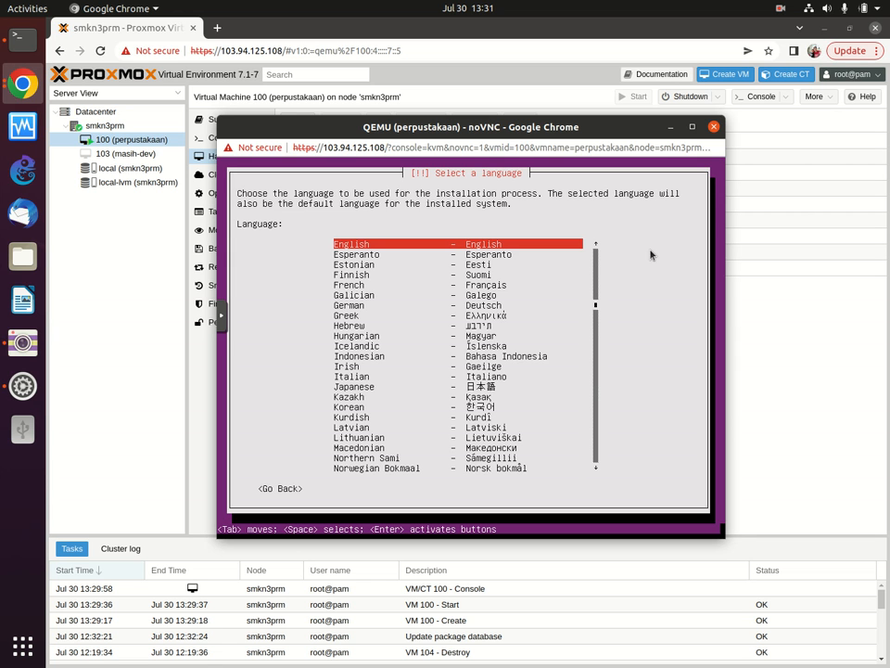
key("Return")
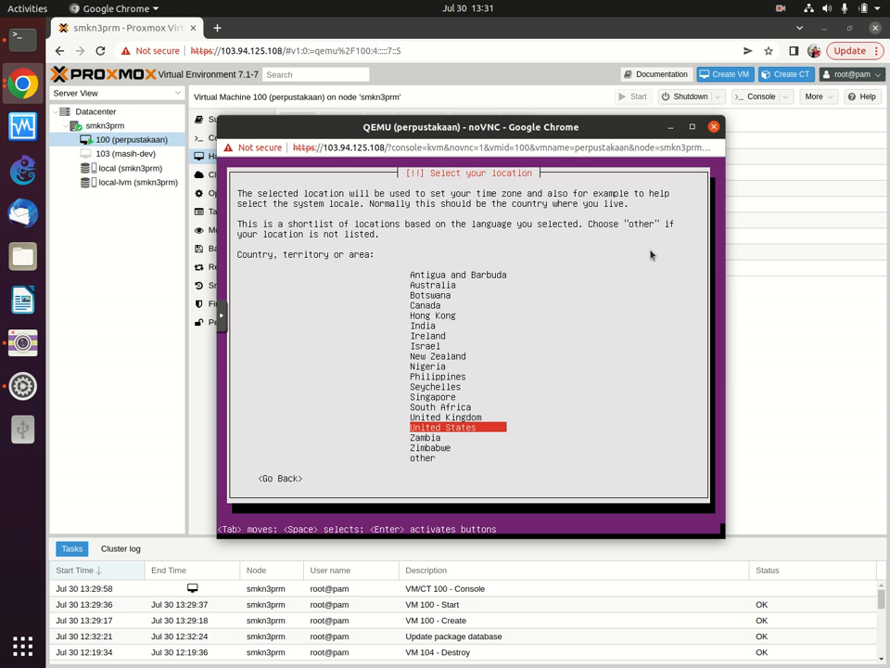
Step: Choose 'other', then Asia, then Indonesia as the installer's location
key("Down")
key("Down")
key("Down")
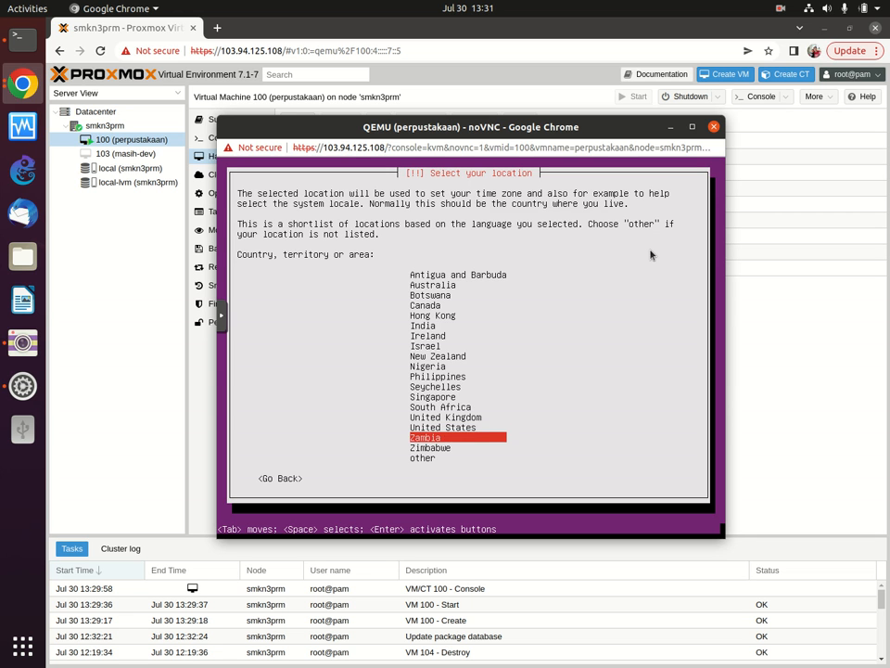
key("Return")
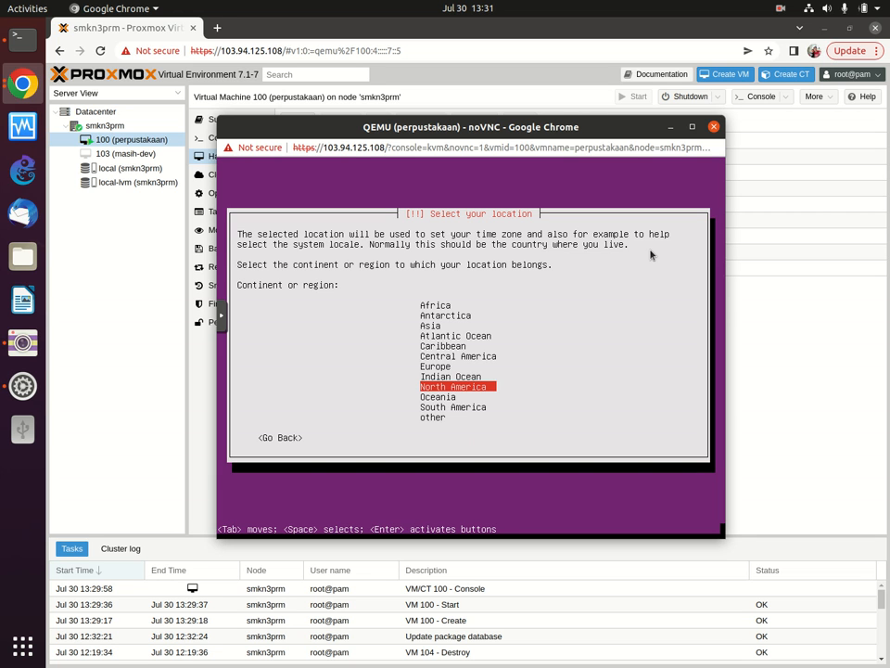
key("a")
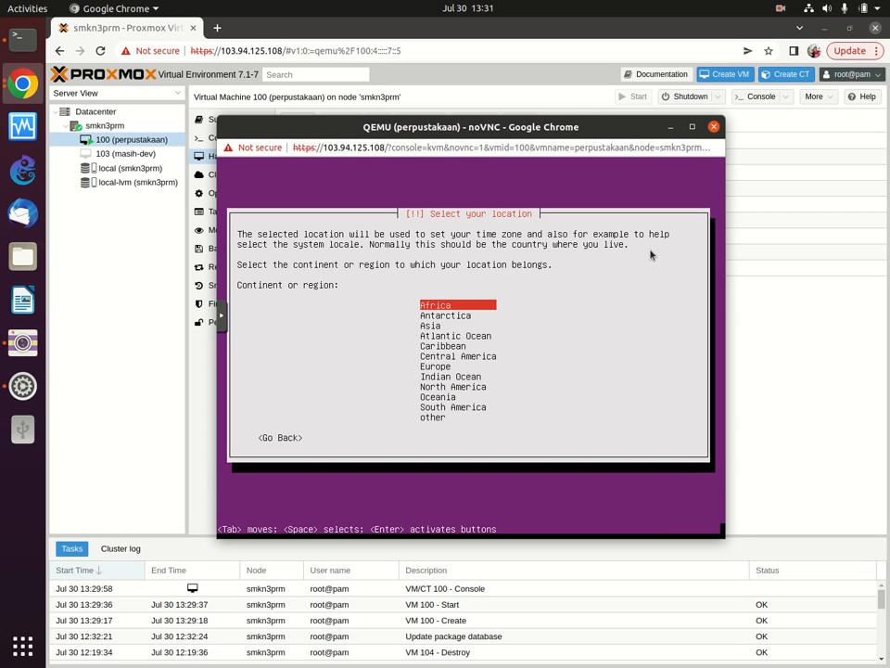
key("a")
key("a")
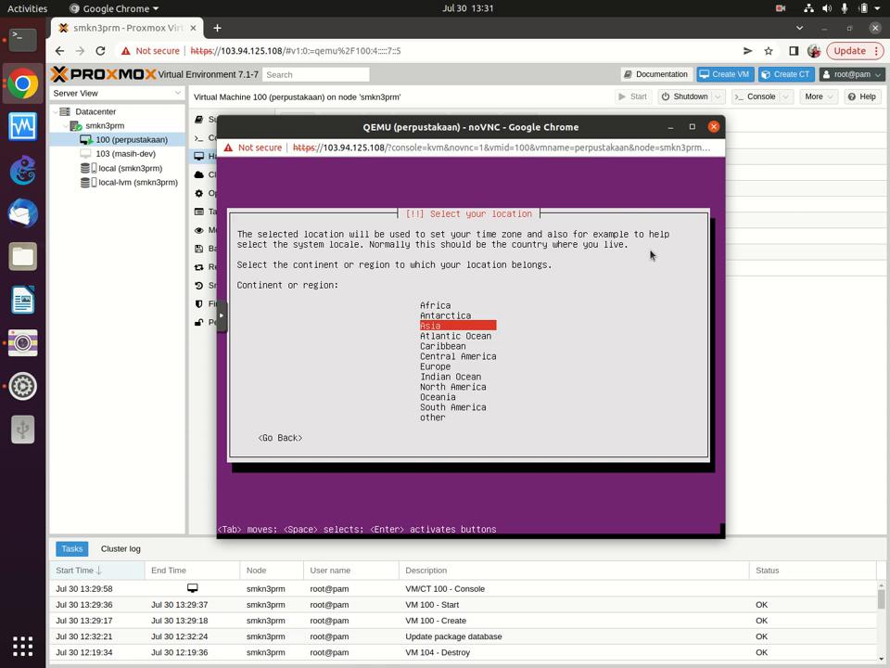
key("Return")
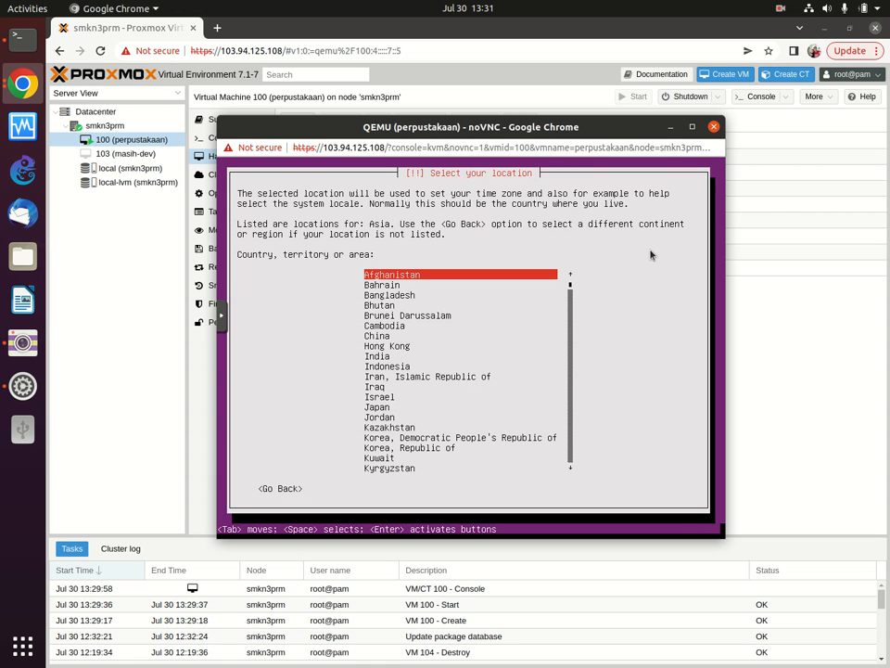
key("i")
key("i")
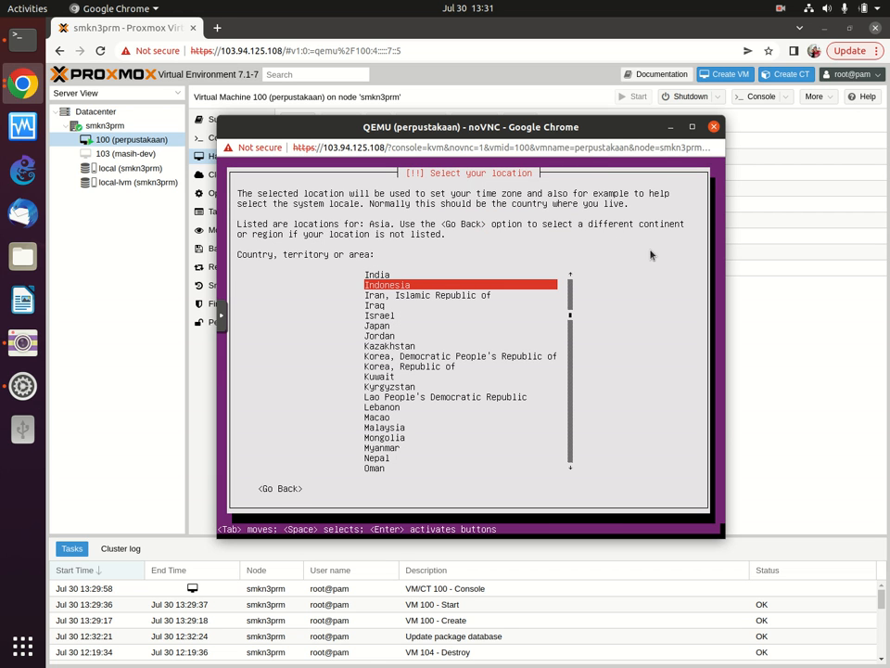
key("Return")
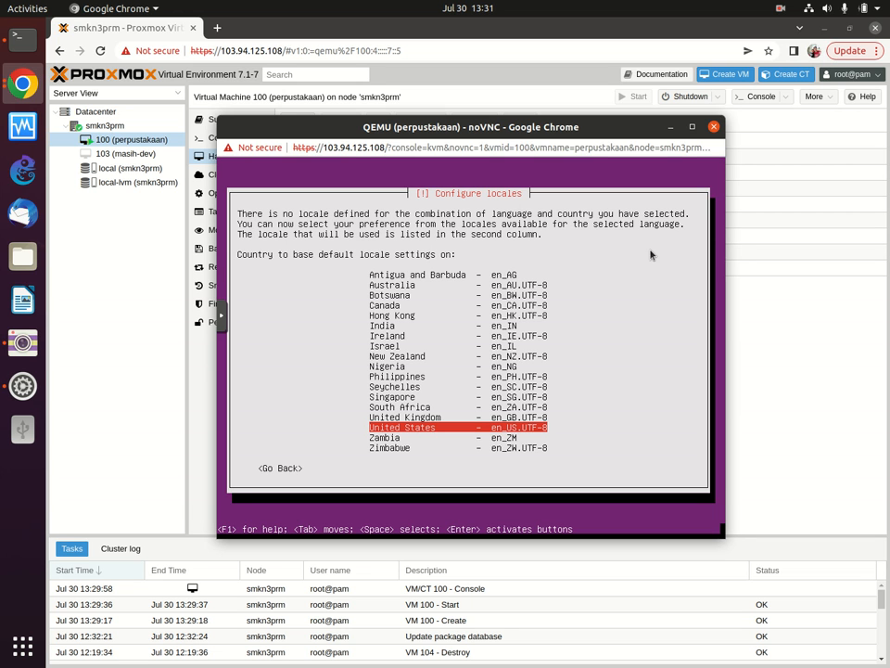
Step: Accept the United States locale, decline keyboard detection, and choose English (US) keyboard country
key("Return")
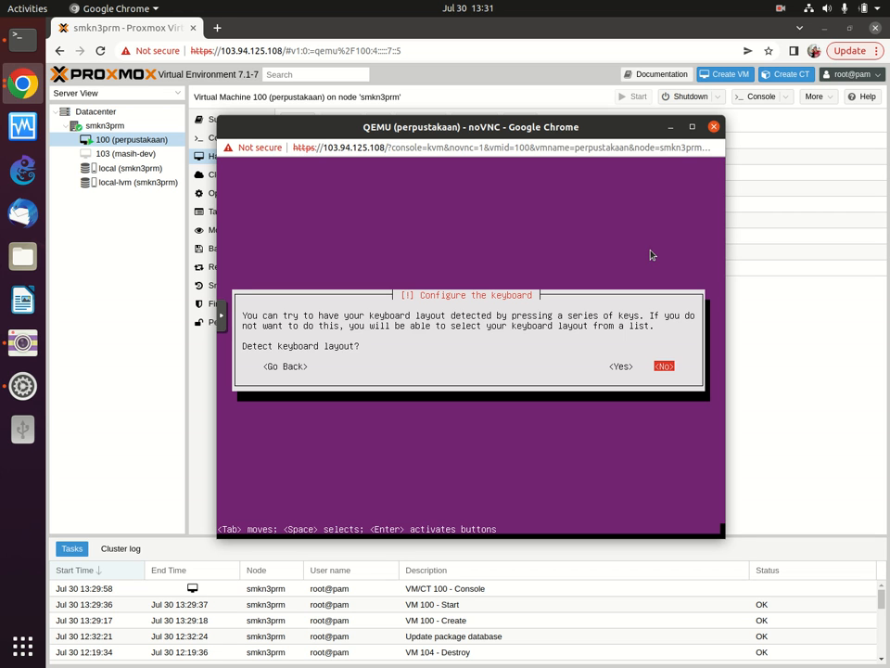
key("Return")
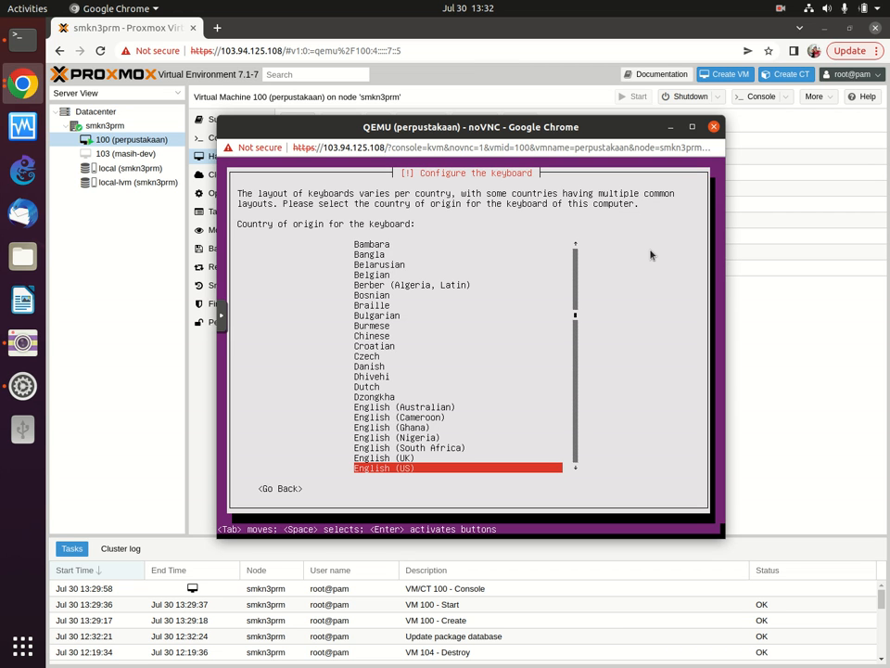
key("Return")
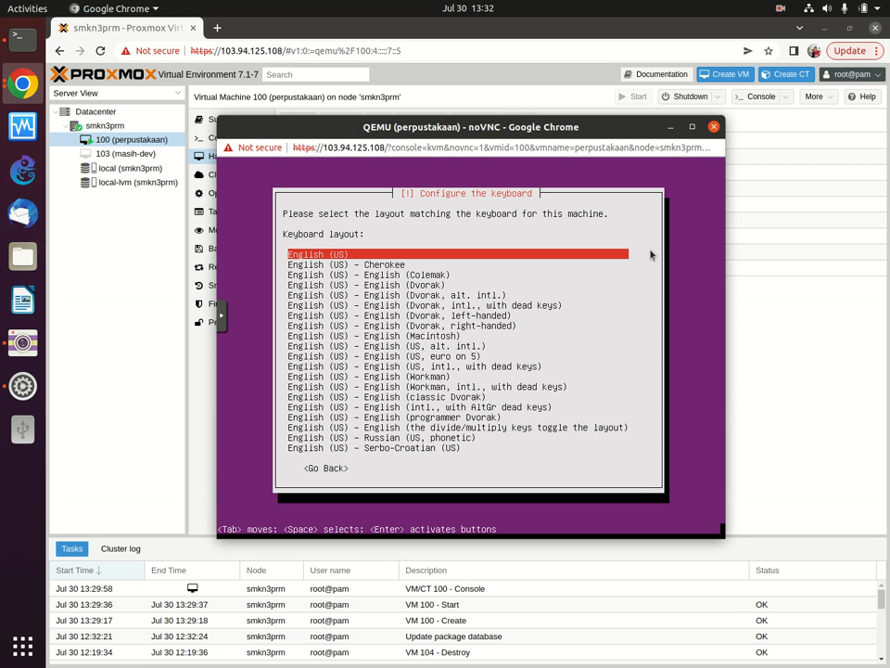
Step: Accept the English (US) keyboard layout and wait for the hostname prompt
key("Return")
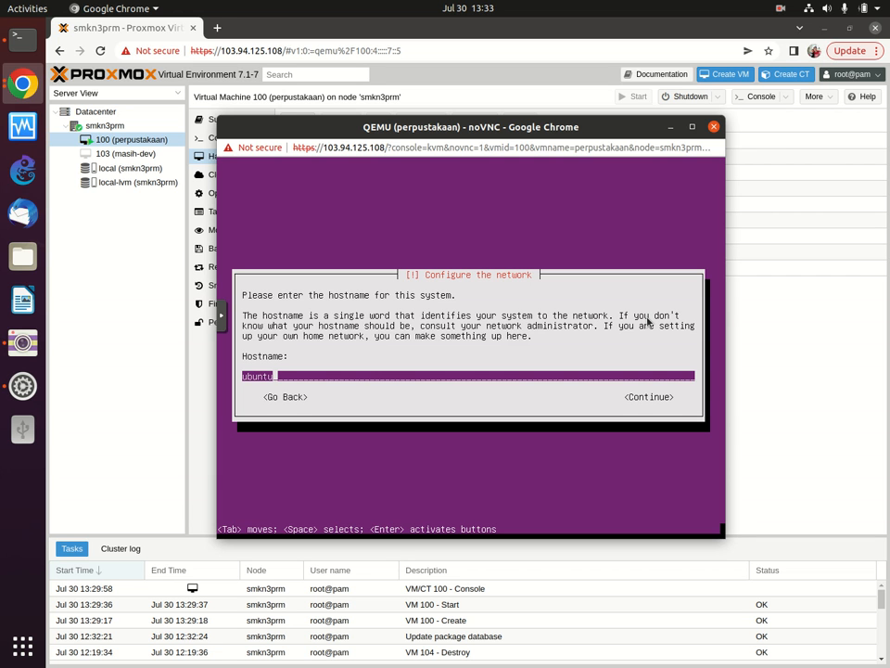
Step: Replace the default hostname 'ubuntu' with 'digitallearning' and continue
key("BackSpace")
key("BackSpace")
key("BackSpace")
key("BackSpace")
key("BackSpace")
key("BackSpace")
key("shift")
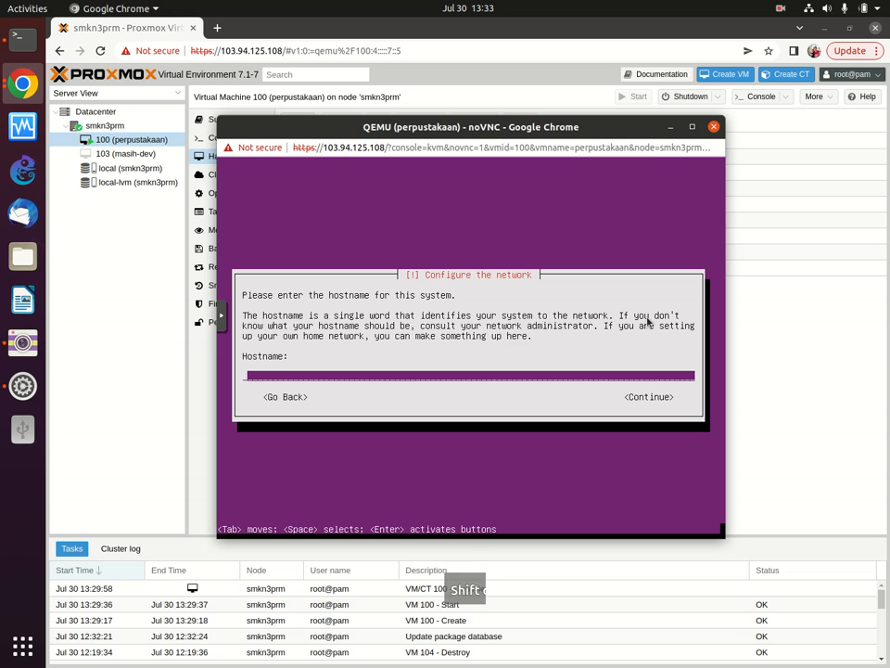
type("D")
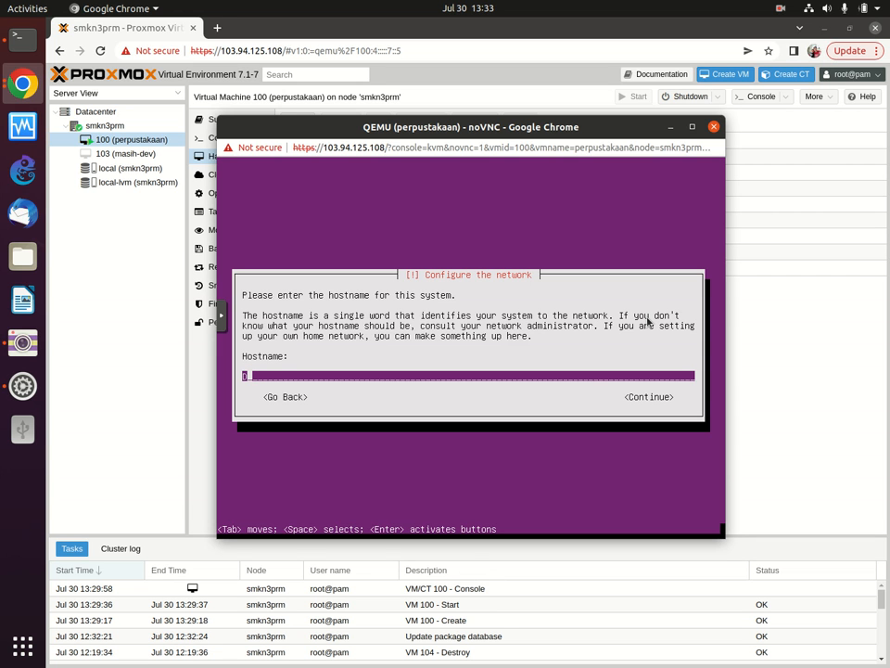
key("BackSpace")
type("d")
key("BackSpace")
key("shift")
type("digitallearning")
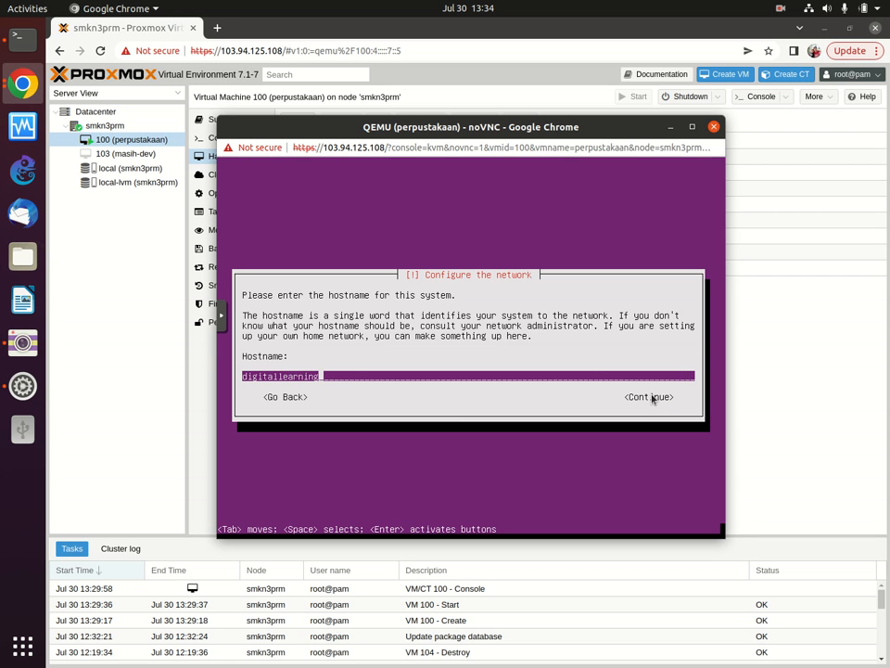
key("Tab")
key("Return")
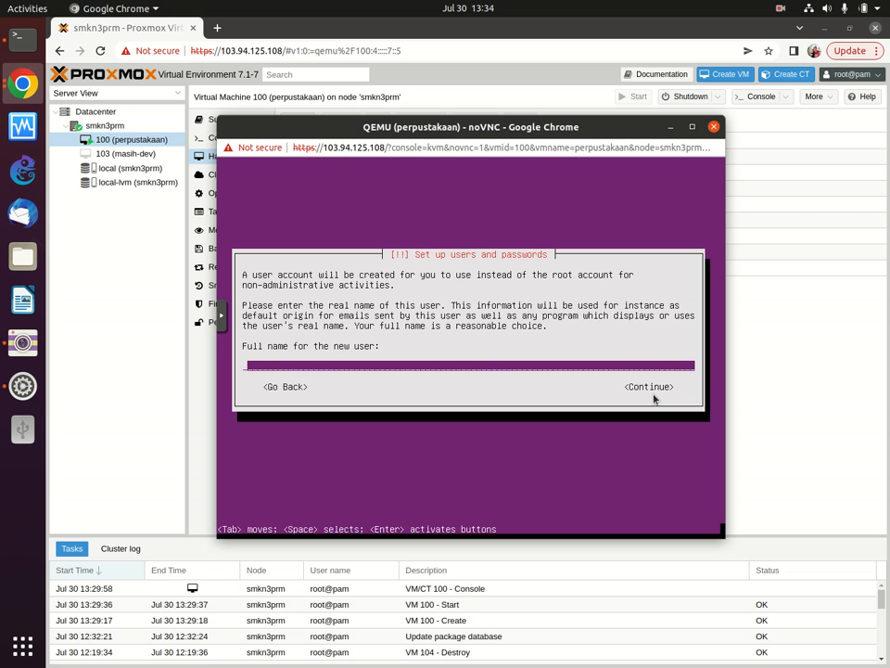
Step: Enter 'admin' as the user's full name and username, which is rejected as reserved
type("admin")
key("Tab")
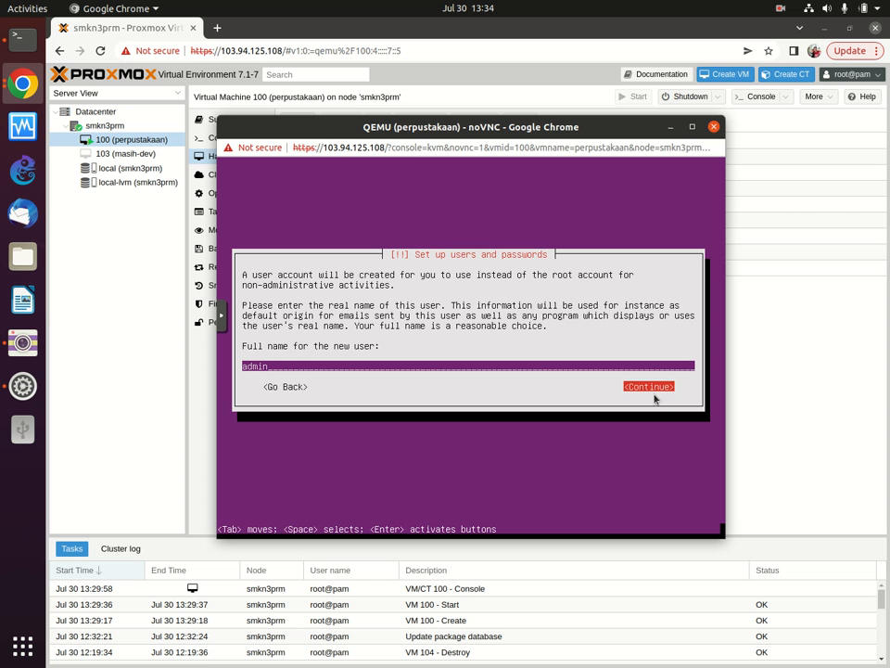
key("Return")
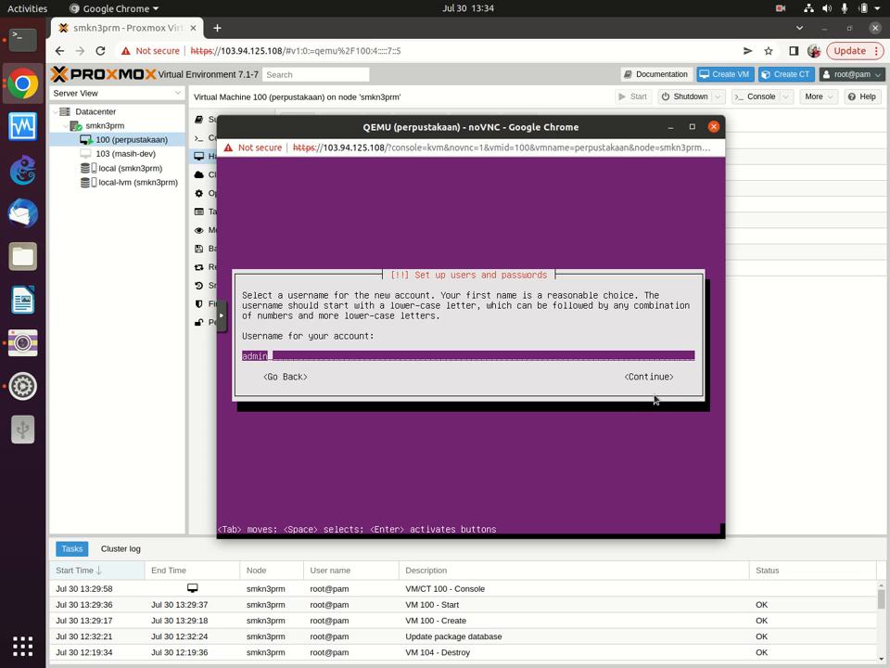
key("Tab")
key("Return")
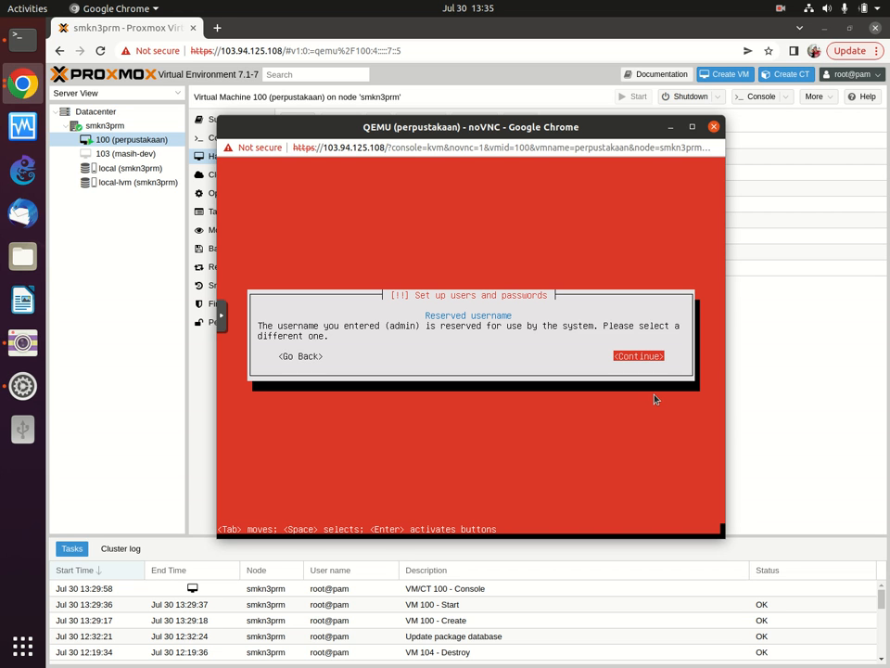
Step: Go back from the 'admin is reserved' error to the Ubuntu installer main menu
key("Tab")
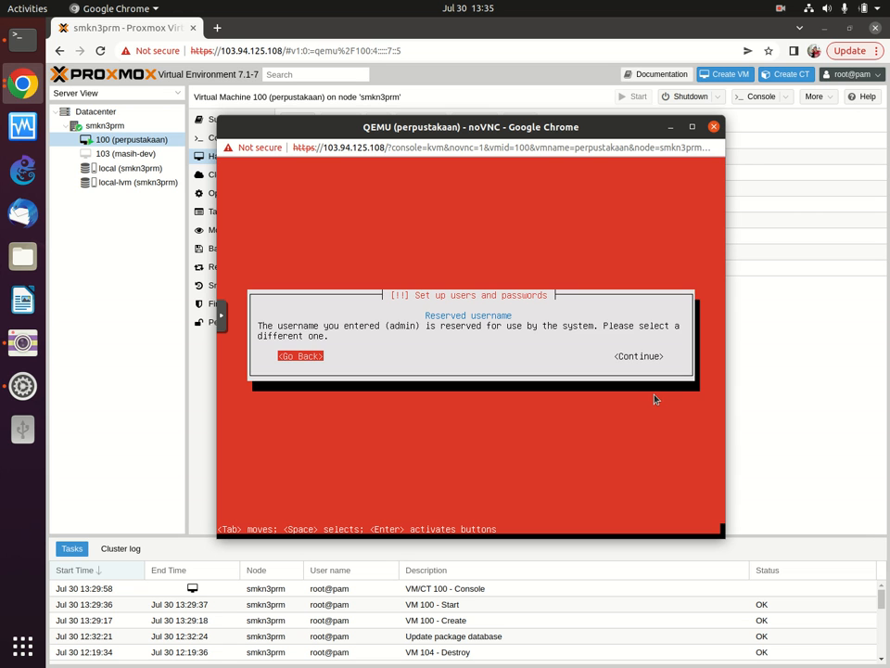
key("Return")
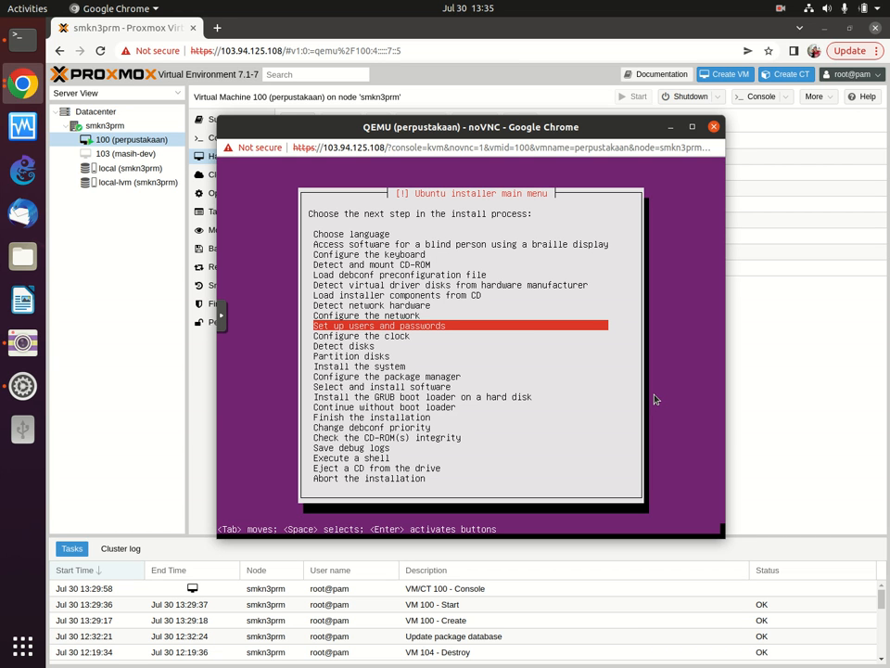
Step: Reopen the user setup step and enter 'smkn3prm' as the new user's full name
key("Return")
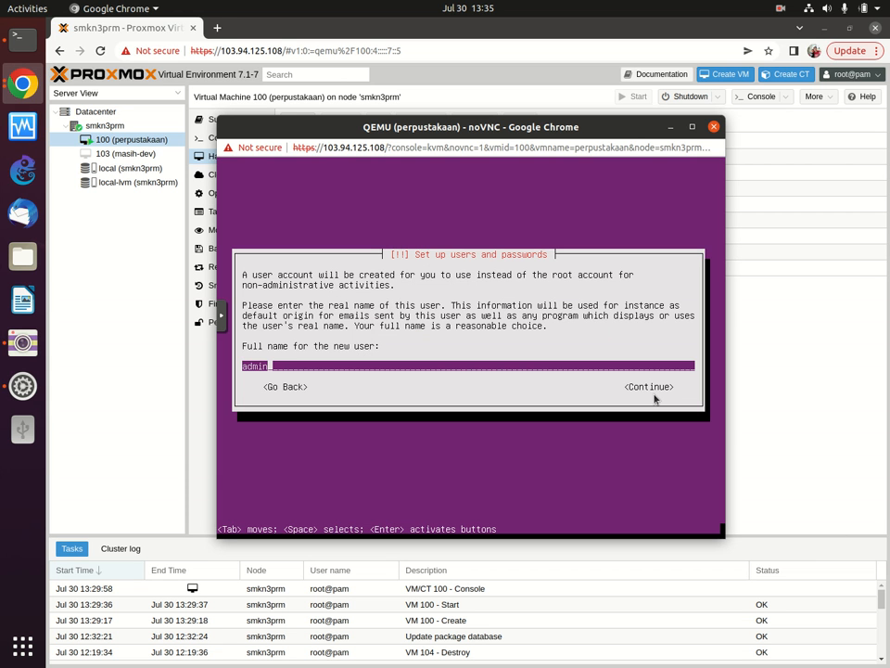
key("BackSpace")
key("BackSpace")
key("BackSpace")
key("BackSpace")
key("BackSpace")
type("smk")
type("n")
type("3")
type("pa")
type("riaman")
key("BackSpace")
key("BackSpace")
key("BackSpace")
key("BackSpace")
key("BackSpace")
key("BackSpace")
key("BackSpace")
key("BackSpace")
type("prm")
key("Tab")
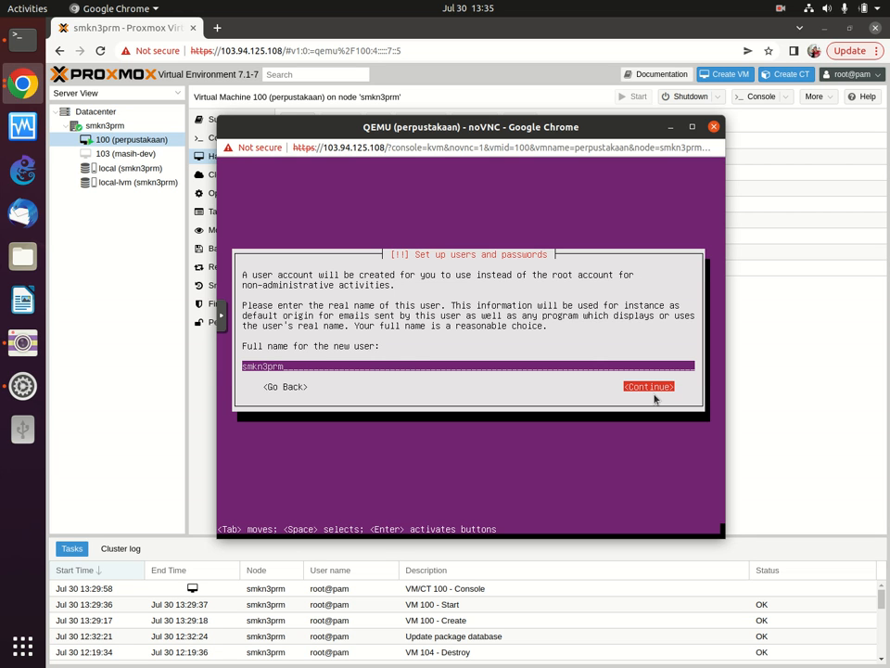
key("Return")
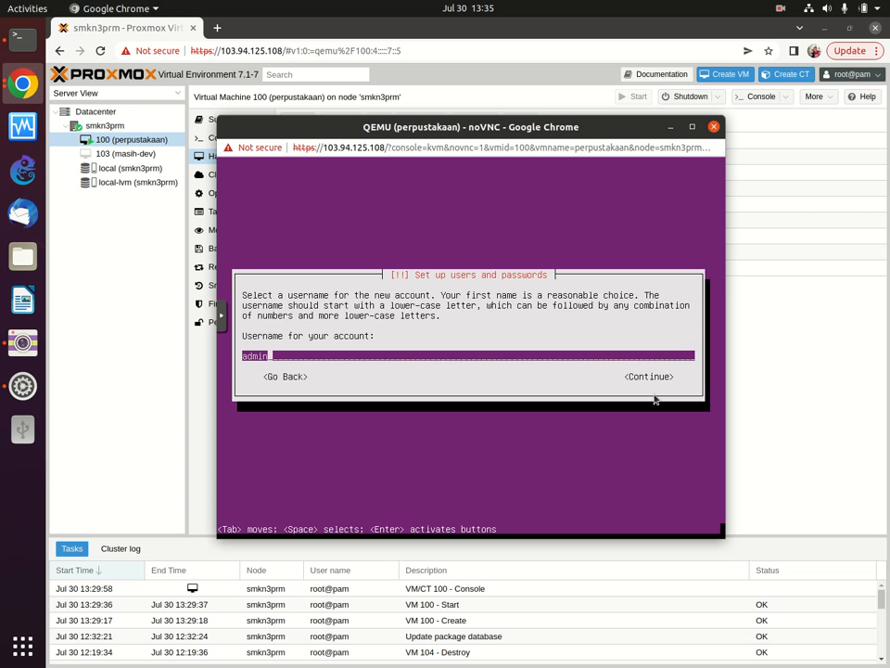
Step: Replace the prefilled username admin with 'smkn3prm' and continue to the password screen
key("BackSpace")
key("BackSpace")
key("BackSpace")
key("BackSpace")
key("BackSpace")
type("sk")
key("BackSpace")
type("mkn3prm")
key("Tab")
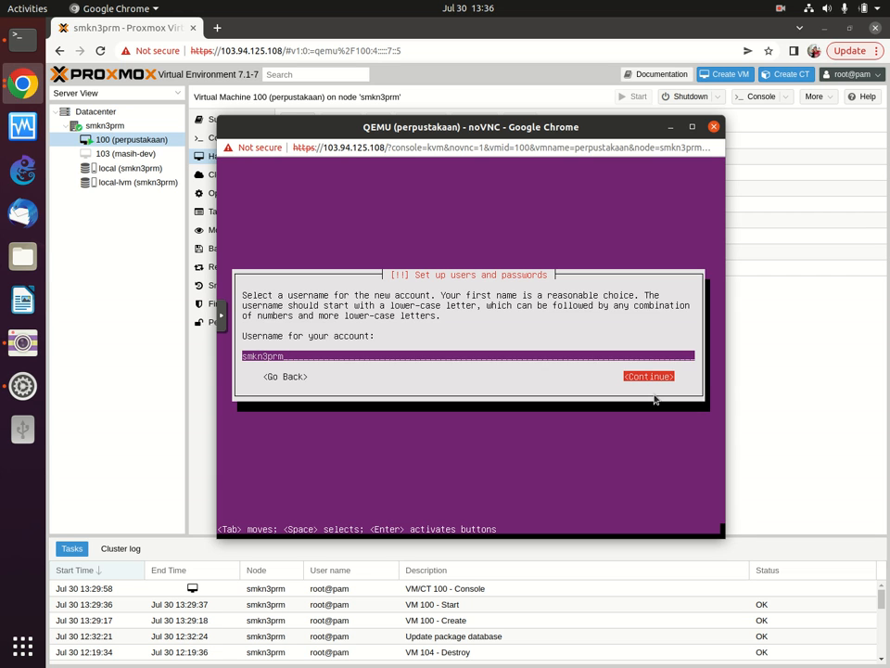
key("Return")
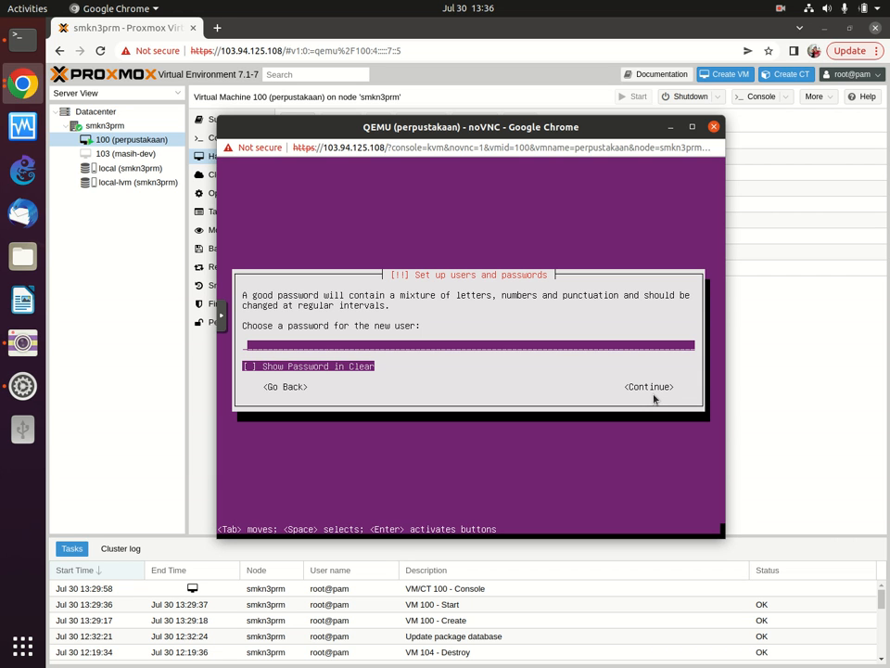
Step: Enter the new user's password, showing it in clear text, and continue
type("********")
key("Tab")
key("space")
key("Tab")
key("Return")
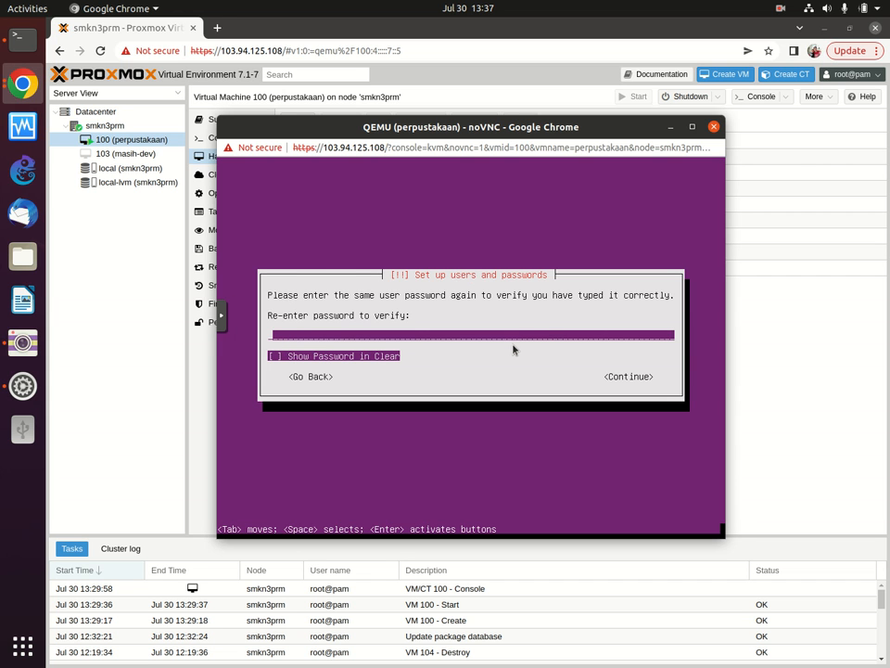
Step: Re-enter the password to verify it, shown in clear text, and continue
type("*********")
key("space")
key("space")
key("Tab")
key("Return")
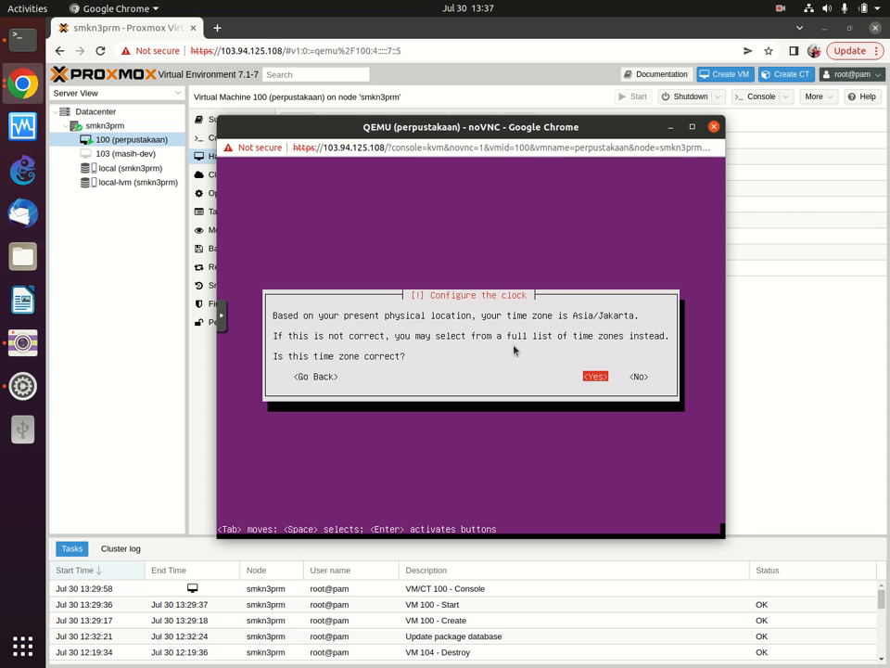
Step: Accept Asia/Jakarta, use guided partitioning on the whole 34.4 GB QEMU disk, and write changes
key("Return")
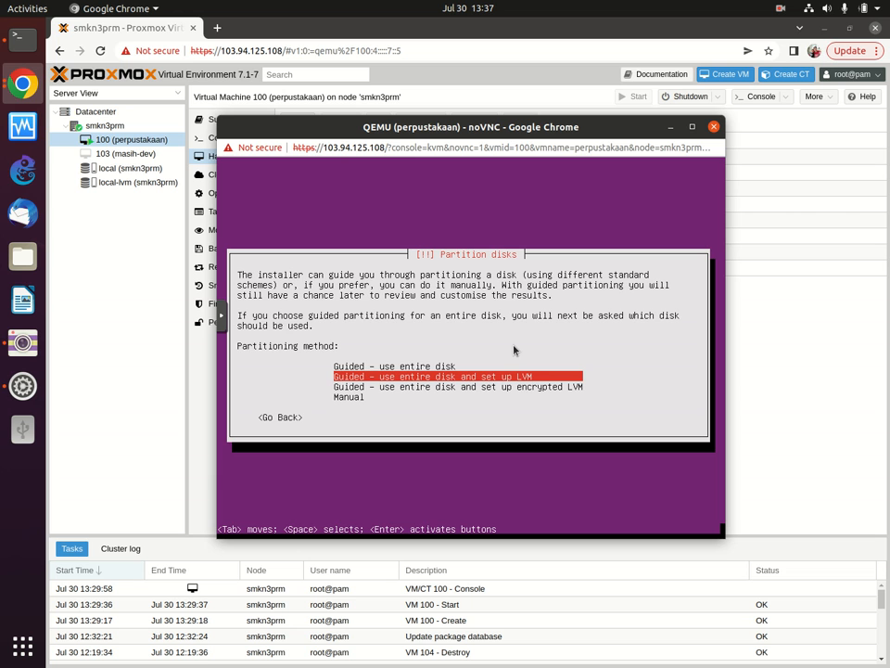
key("Up")
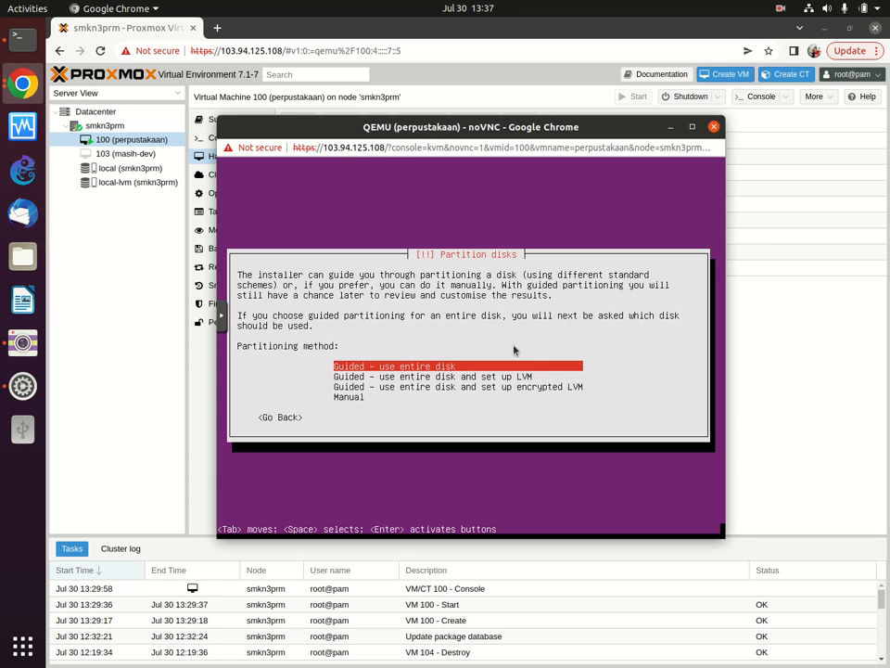
key("Return")
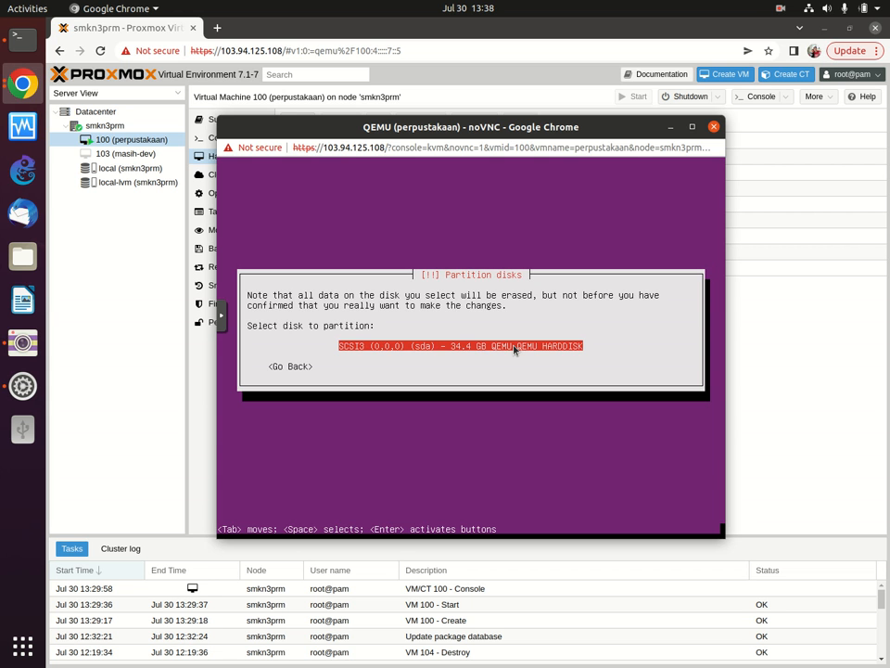
key("Return")
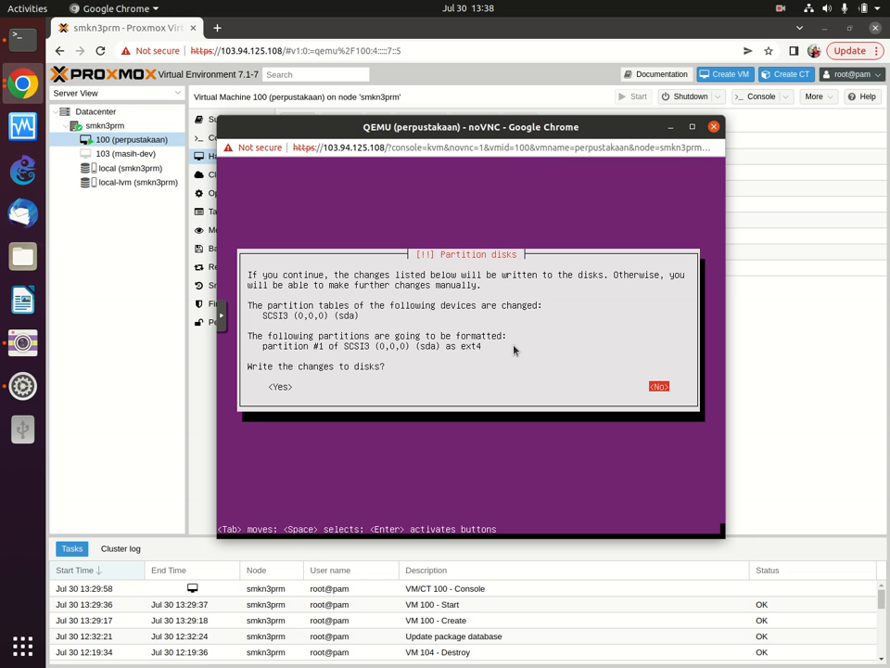
key("Tab")
key("Return")
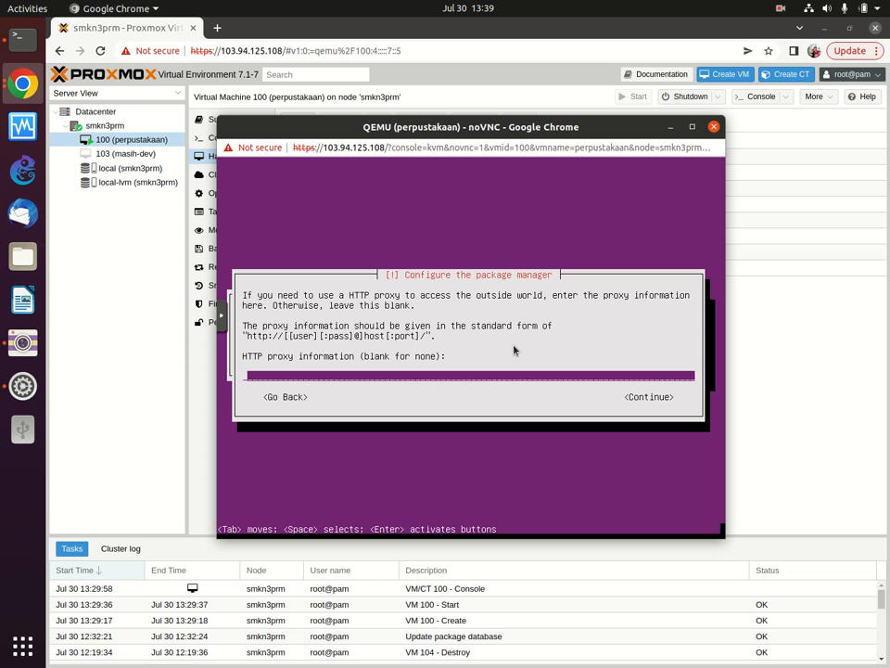
Step: Continue past the package manager step with the HTTP proxy field left blank
key("Tab")
key("Return")
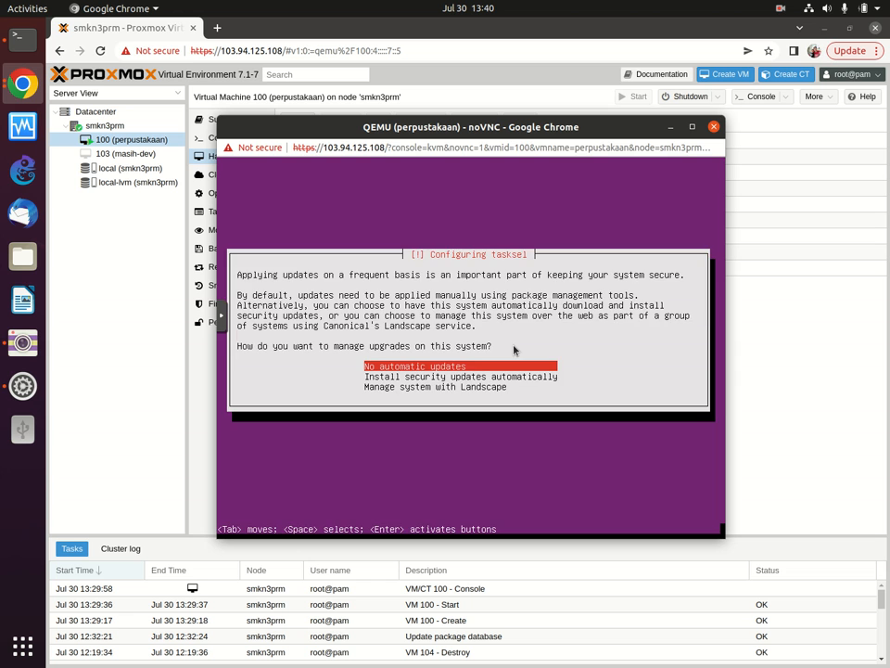
Step: Choose no automatic updates and mark OpenSSH server in the software selection list
key("Return")
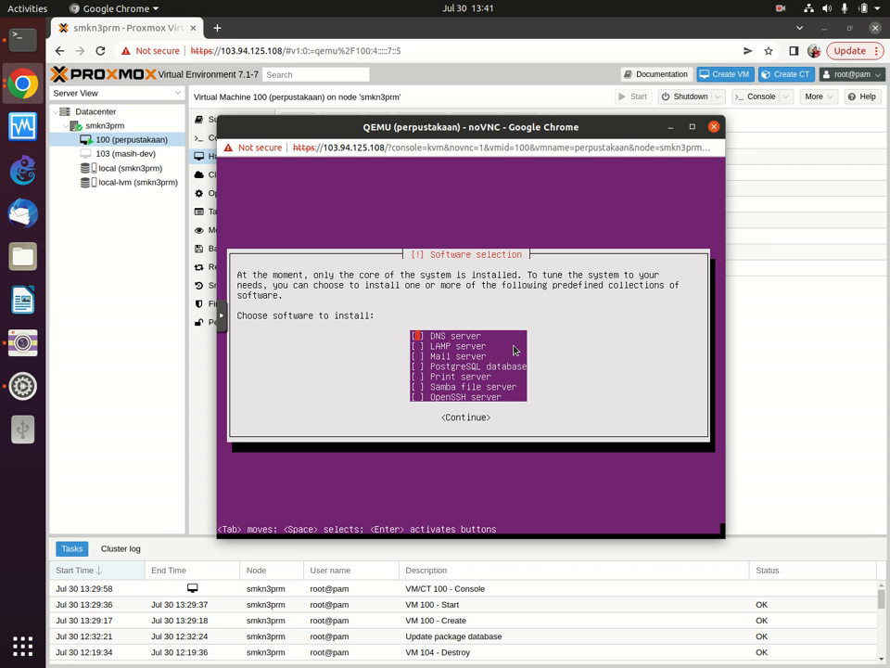
key("Tab")
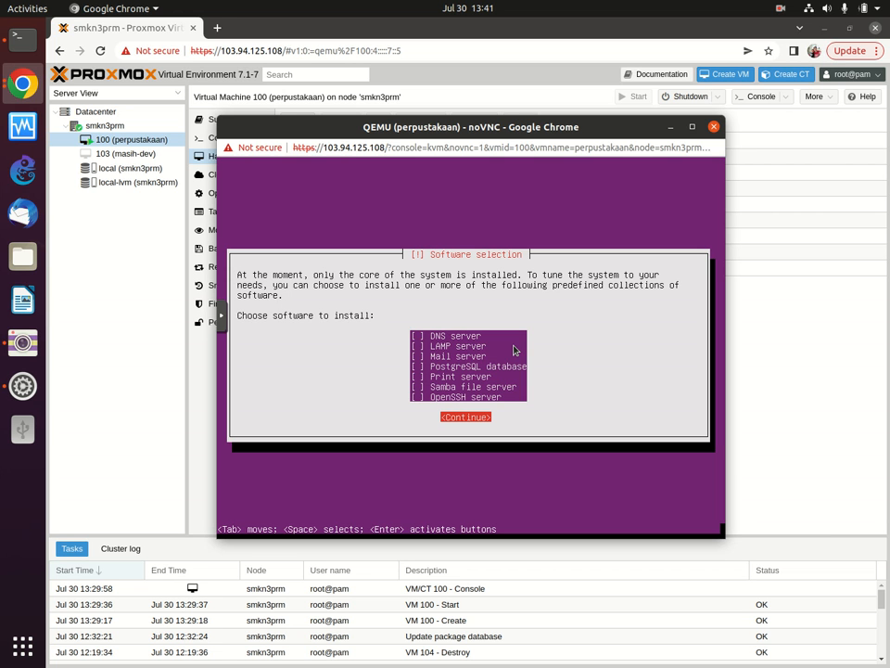
key("Tab")
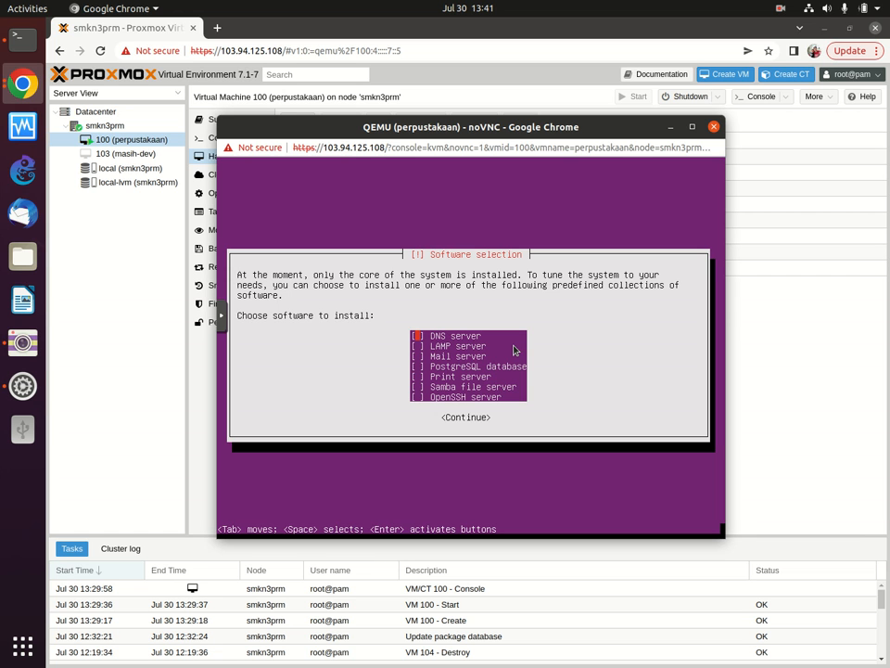
key("Down")
Step: Continue with only OpenSSH server selected to start installing the software
key("Down")
key("Down")
key("Down")
key("Down")
key("Down")
key("space")
key("Up")
key("Down")
key("Up")
key("Down")
key("Up")
key("Down")
key("Tab")
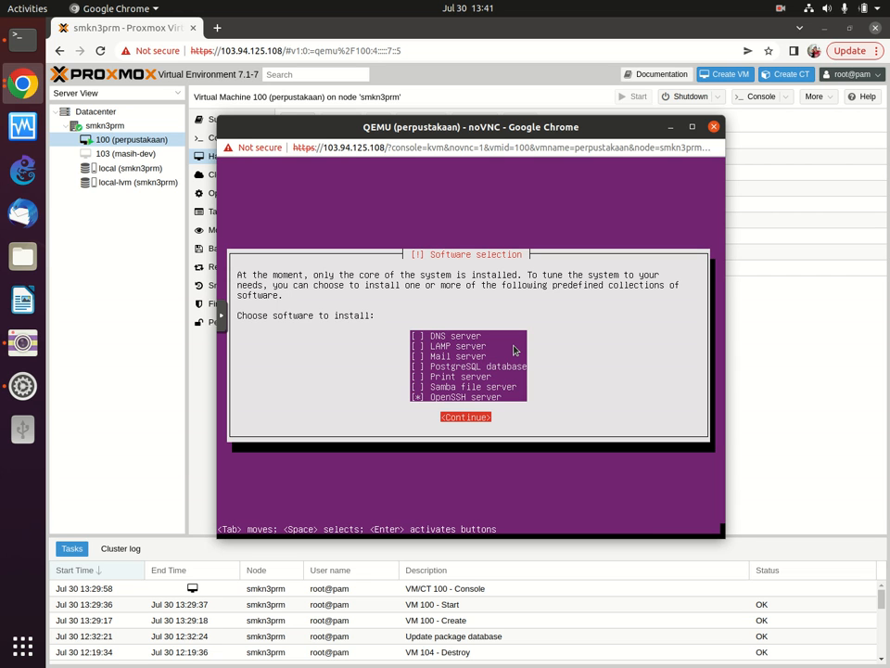
key("Return")
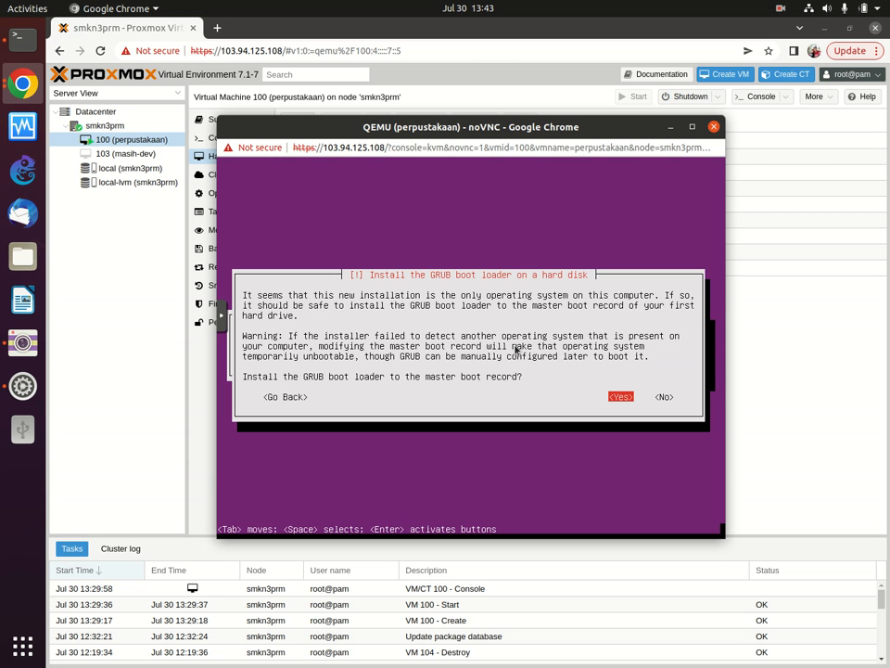
Step: Install GRUB to the master boot record and wait for the installation-complete screen
key("Return")
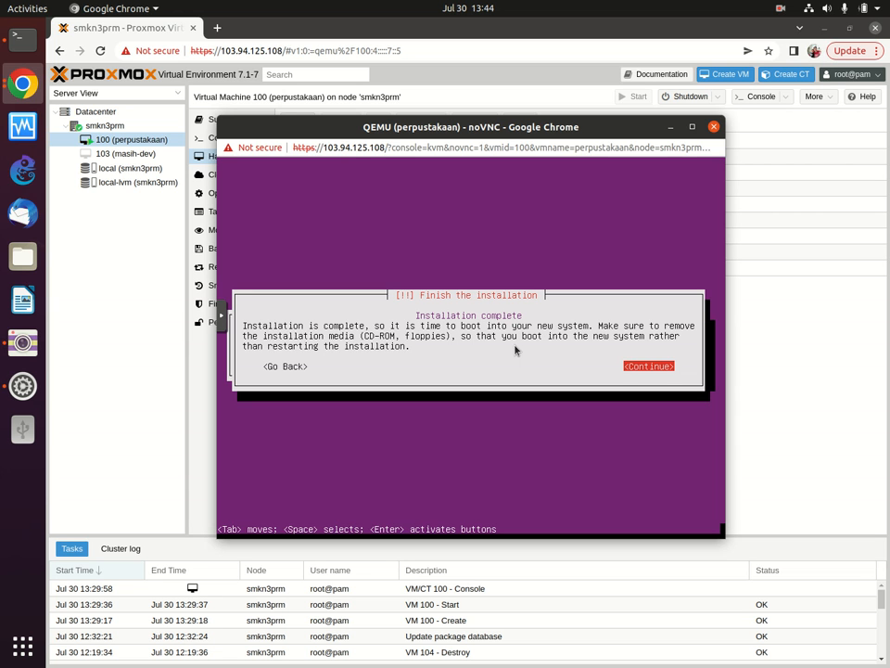
Step: Finish the installation to reboot into Ubuntu 18.04.6, and move the console window up-left
key("Return")
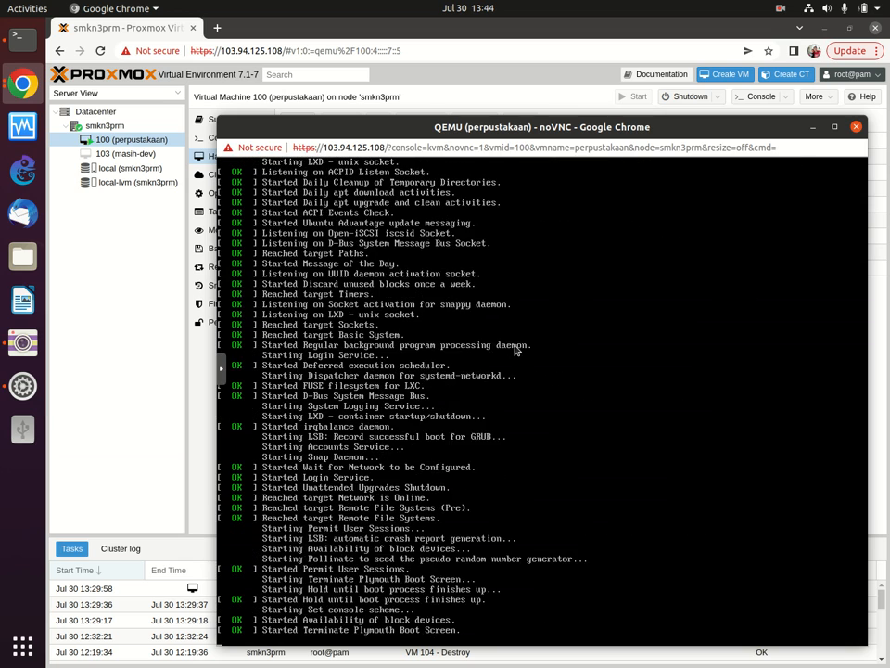
left_click_drag(531, 130, 475, 63)
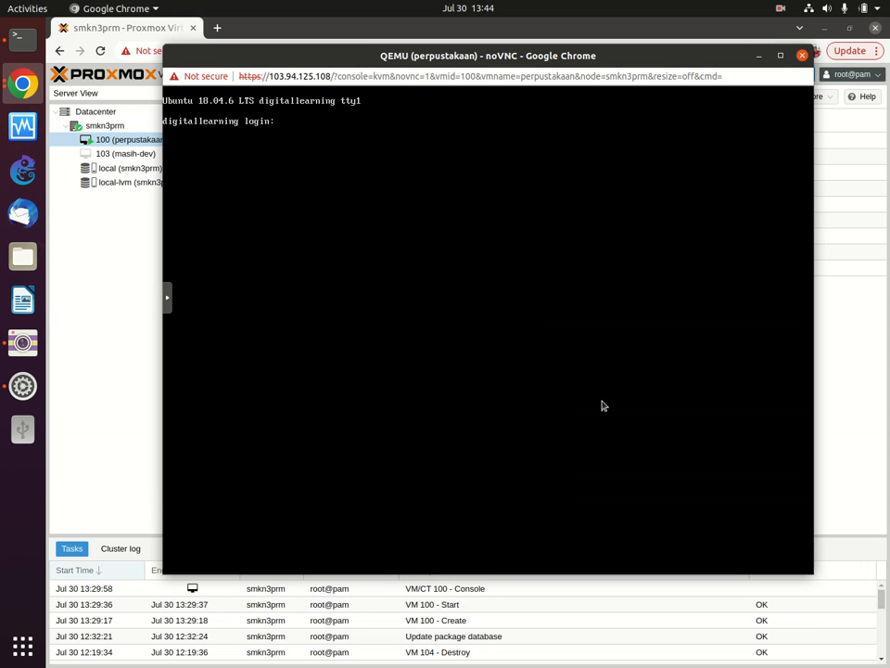
Step: Enter the username smkn3prm at VM 100's login prompt
type("smkn3prm")
key("Return")
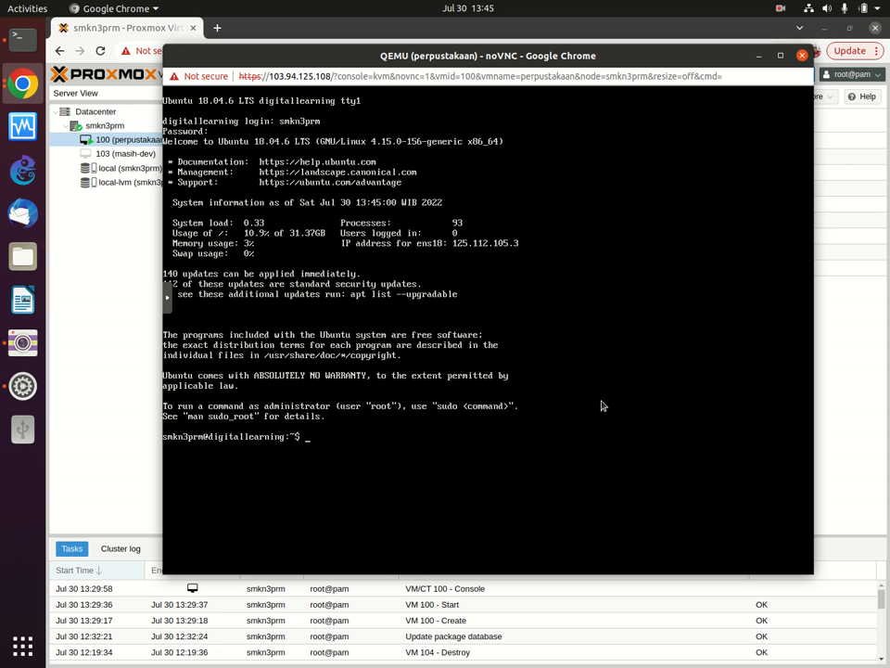
Step: Run ifconfig in VM 100 to show ens18 at 125.112.105.3, then maximize the host Terminal
type("f coni")
key("BackSpace")
key("BackSpace")
key("BackSpace")
key("BackSpace")
key("BackSpace")
key("BackSpace")
type("fconfig")
key("Return")
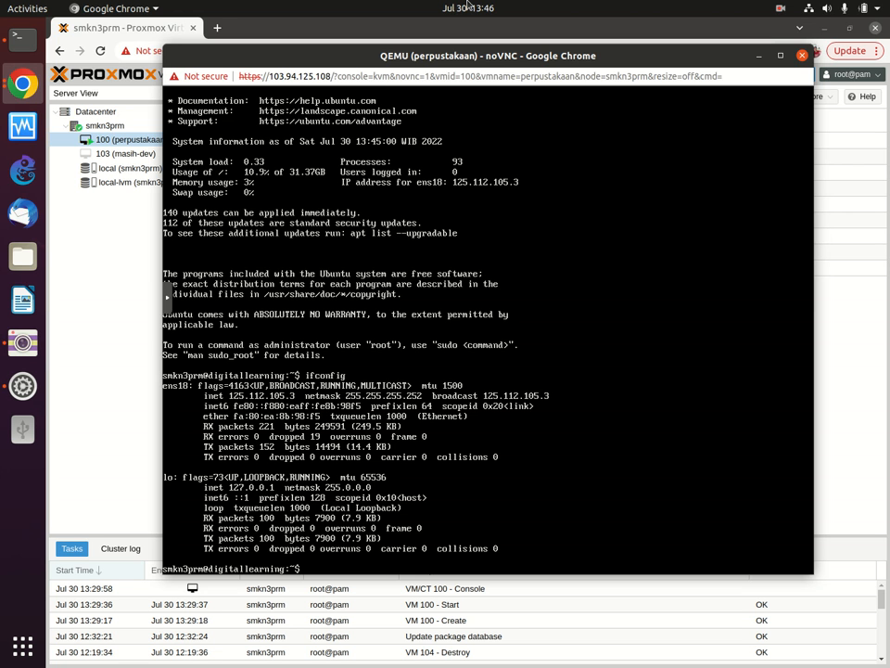
left_click(24, 44)
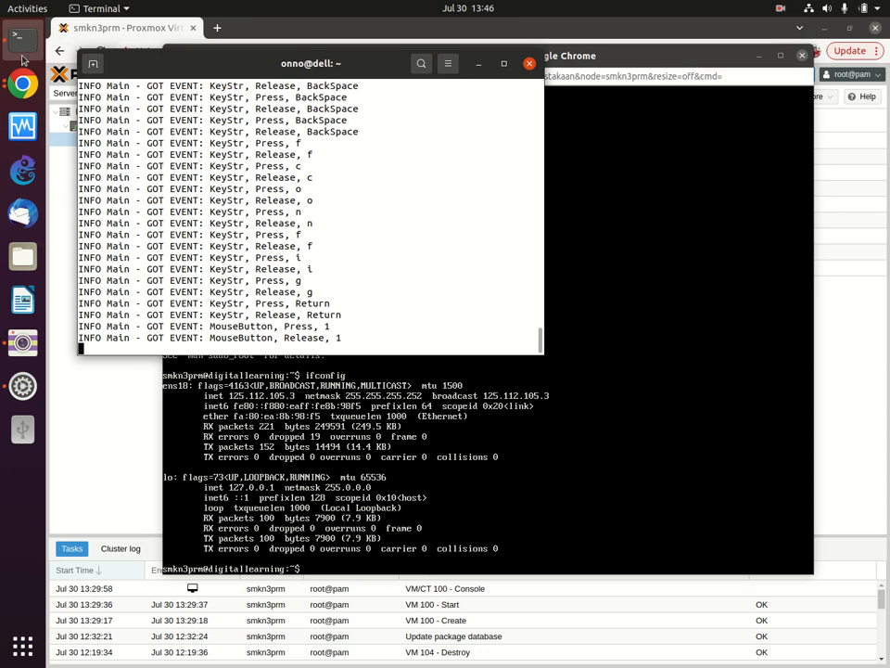
left_click(503, 65)
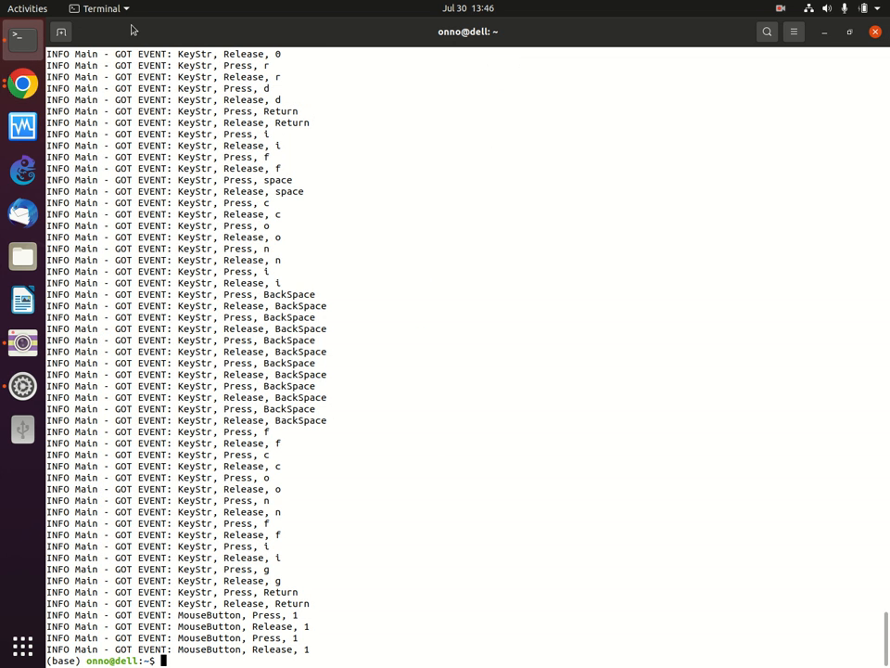
Step: Open a second terminal tab and zoom its text in four times for readability
left_click(62, 32)
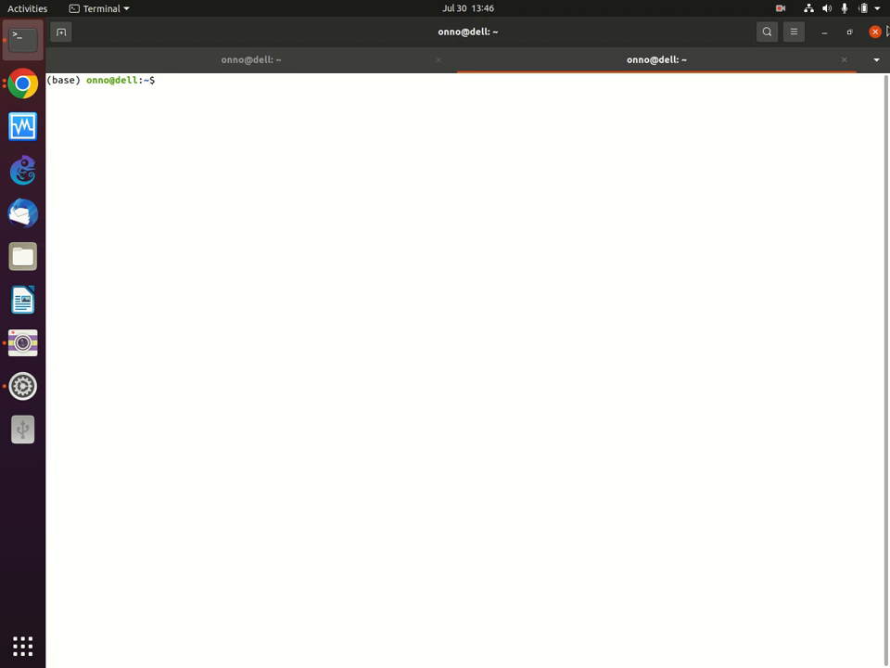
left_click(798, 33)
left_click(835, 73)
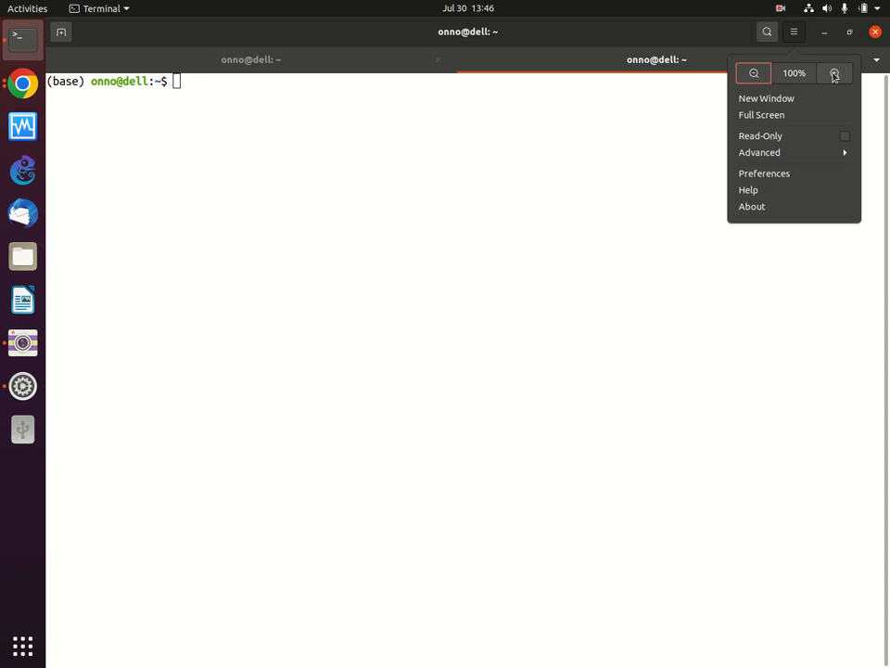
left_click(834, 73)
left_click(794, 31)
left_click(833, 72)
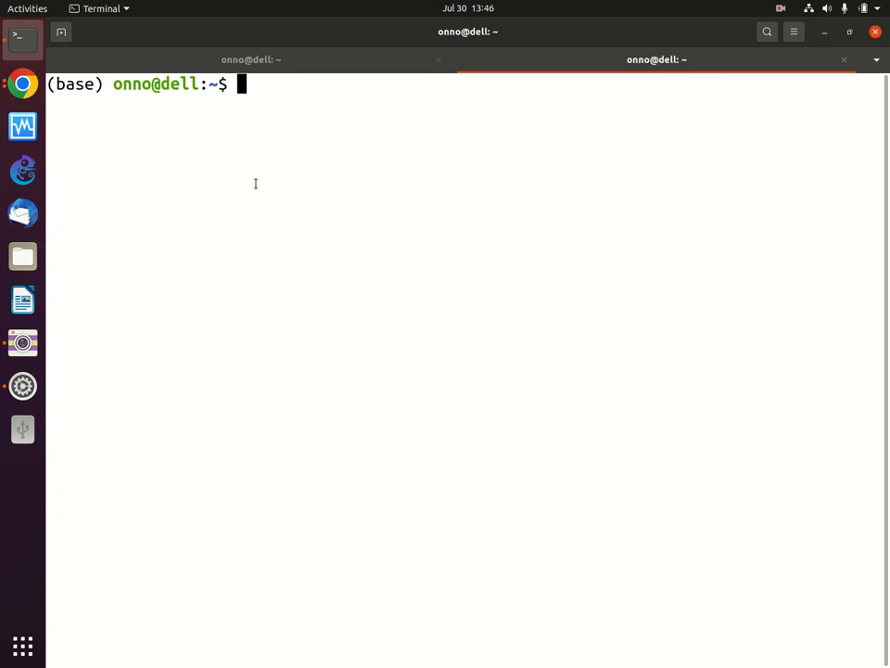
left_click(796, 33)
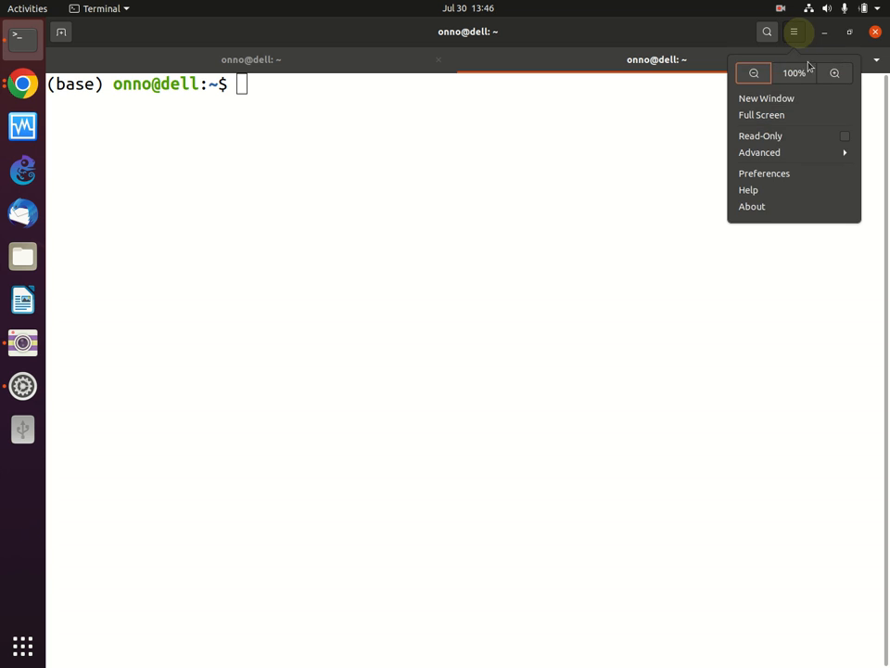
left_click(834, 73)
left_click(564, 200)
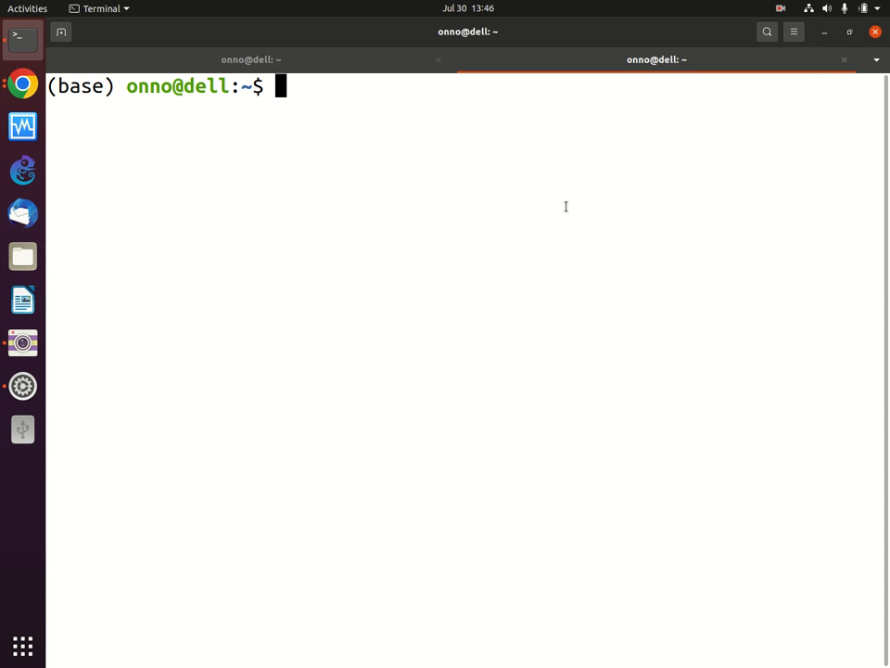
Step: Ping 125.112.105.3 and stop it after 9 packets, all lost (100% packet loss)
type("ping ")
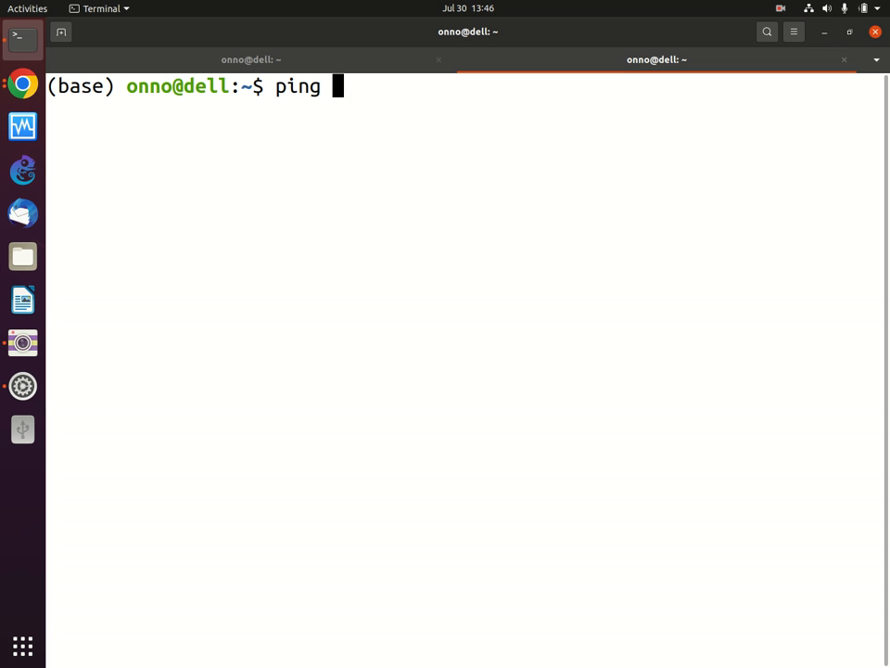
type("125")
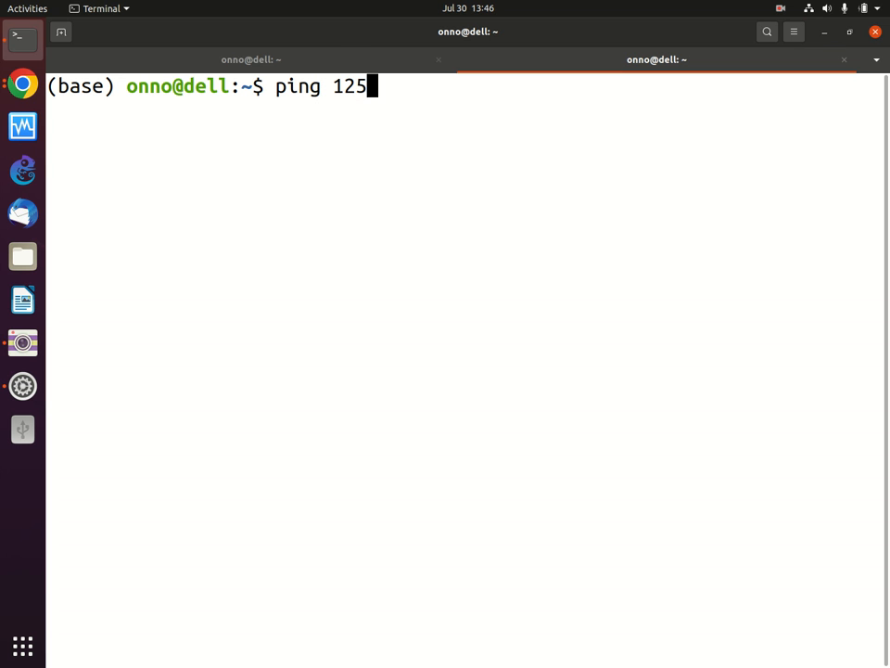
type(".112.10")
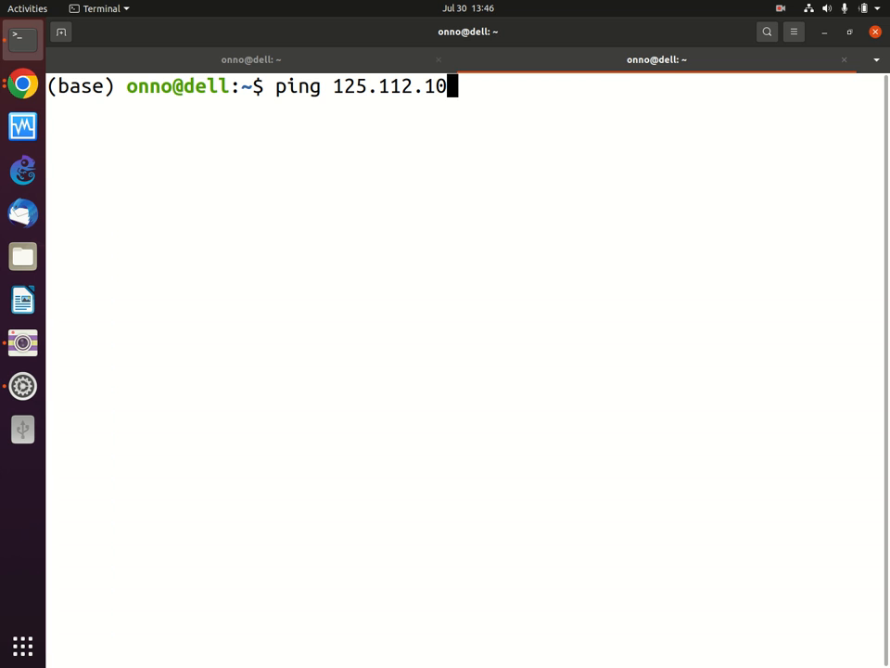
type("3.]")
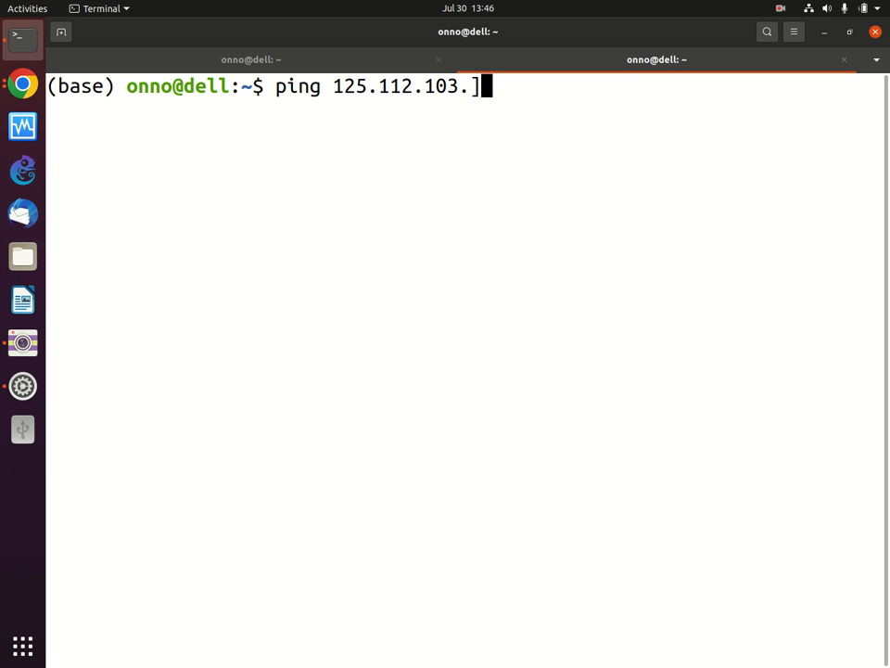
key("BackSpace")
key("BackSpace")
key("BackSpace")
type("5.")
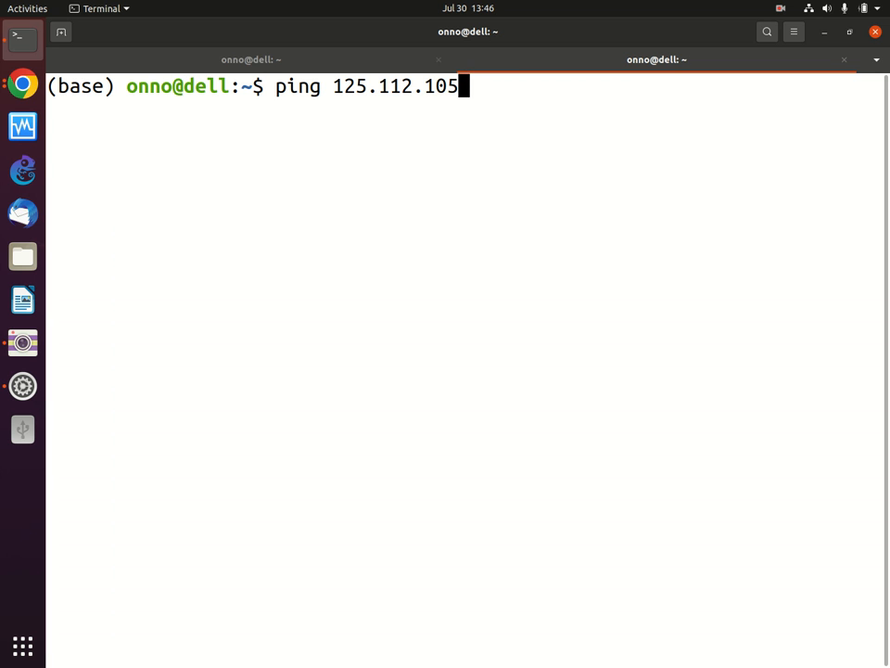
type("3")
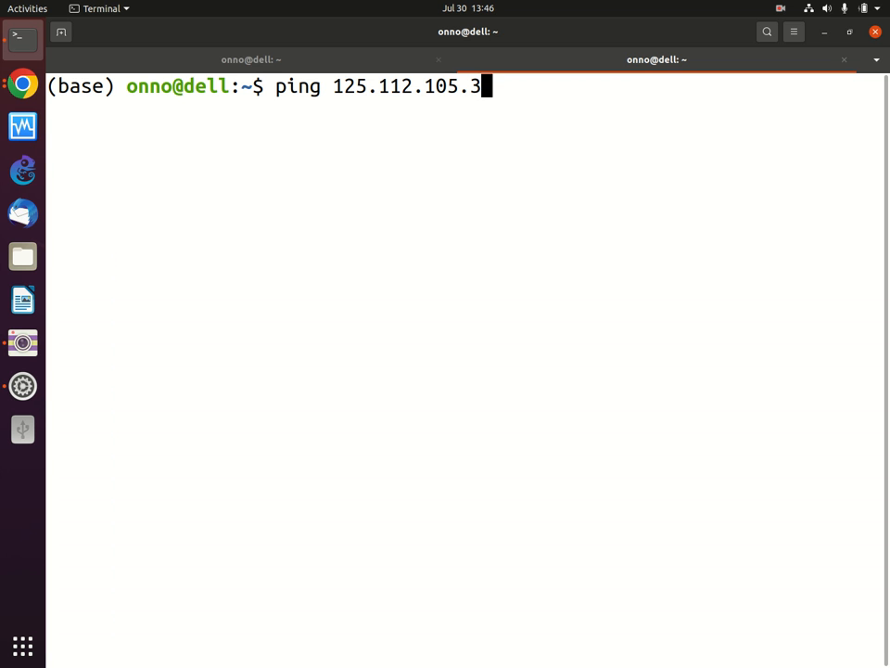
key("Return")
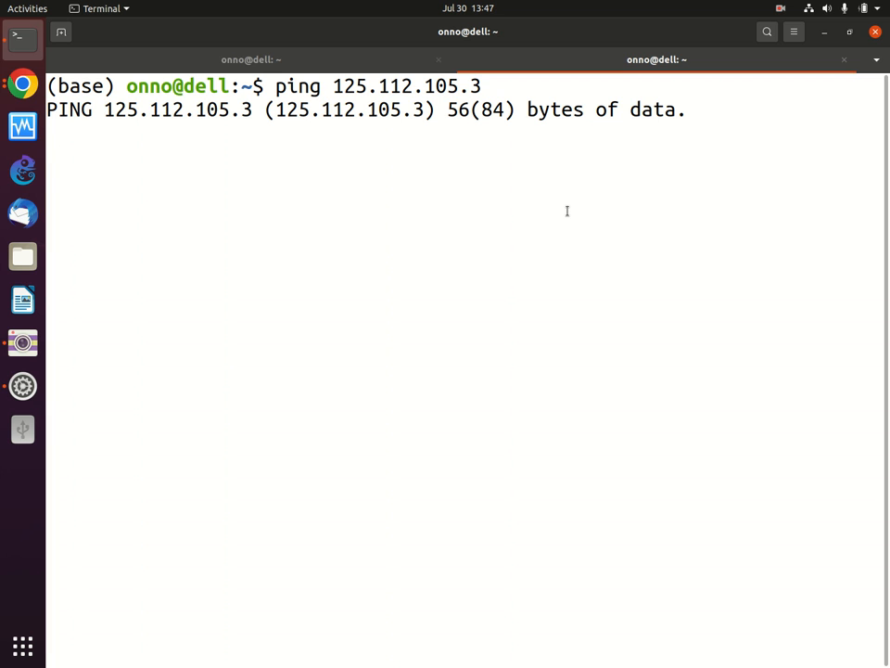
key("ctrl+c")
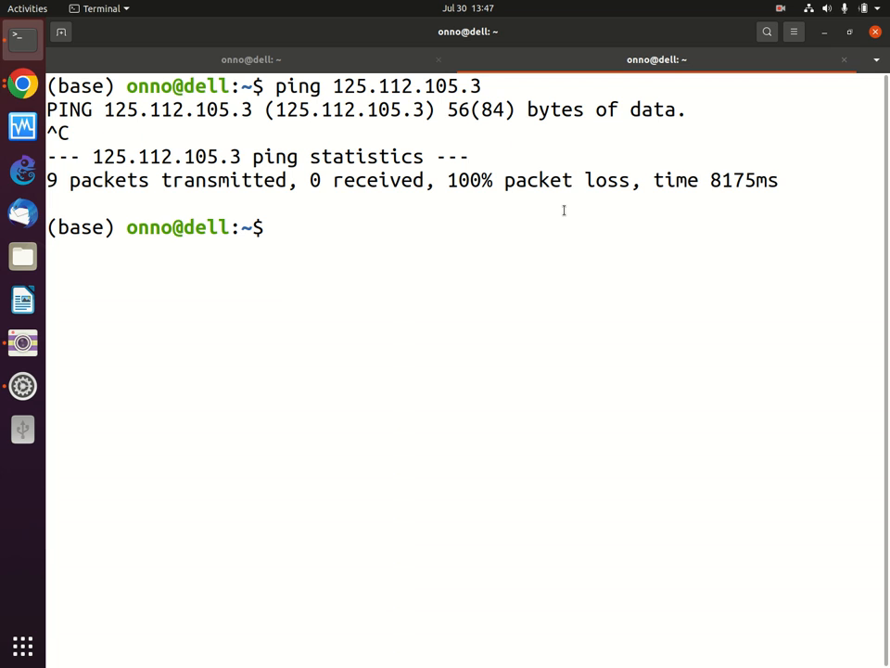
Step: Try ssh to 125.112.105.3 as the VM user, cancel the hung attempt, and return to Chrome's VM console
type("ssh smkn")
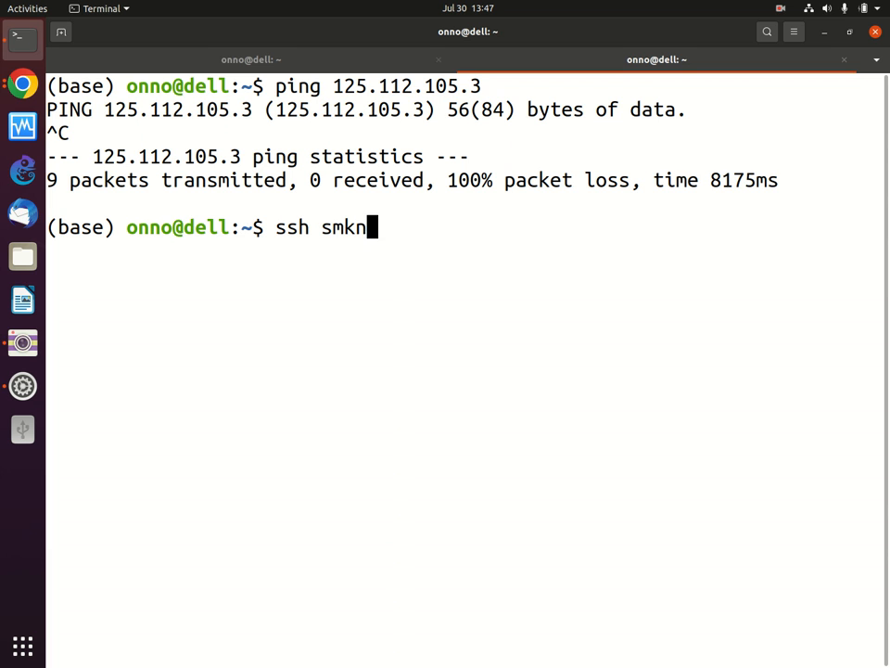
type("4")
key("BackSpace")
key("BackSpace")
type("3prm@125.112.105.3")
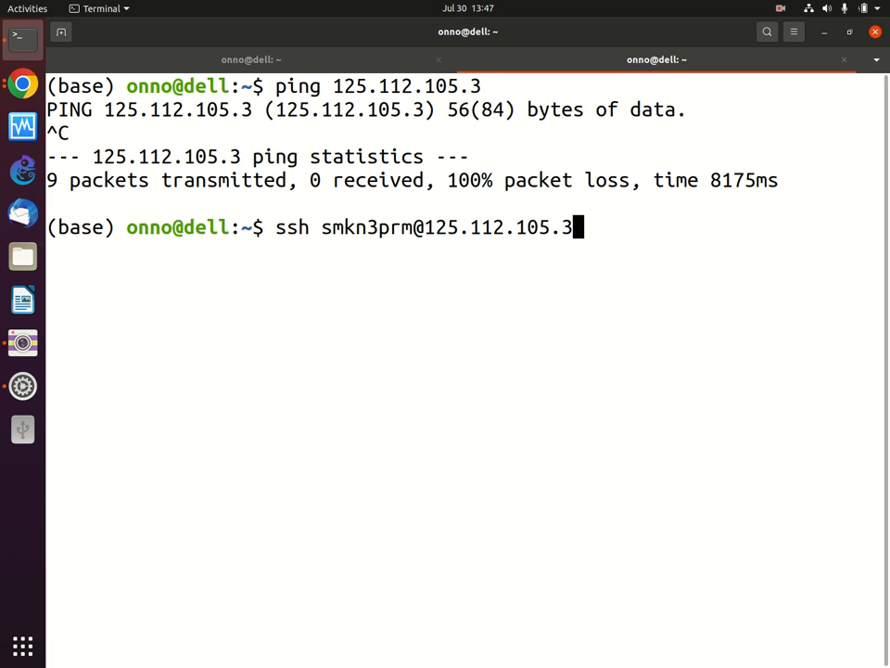
key("Return")
key("ctrl+c")
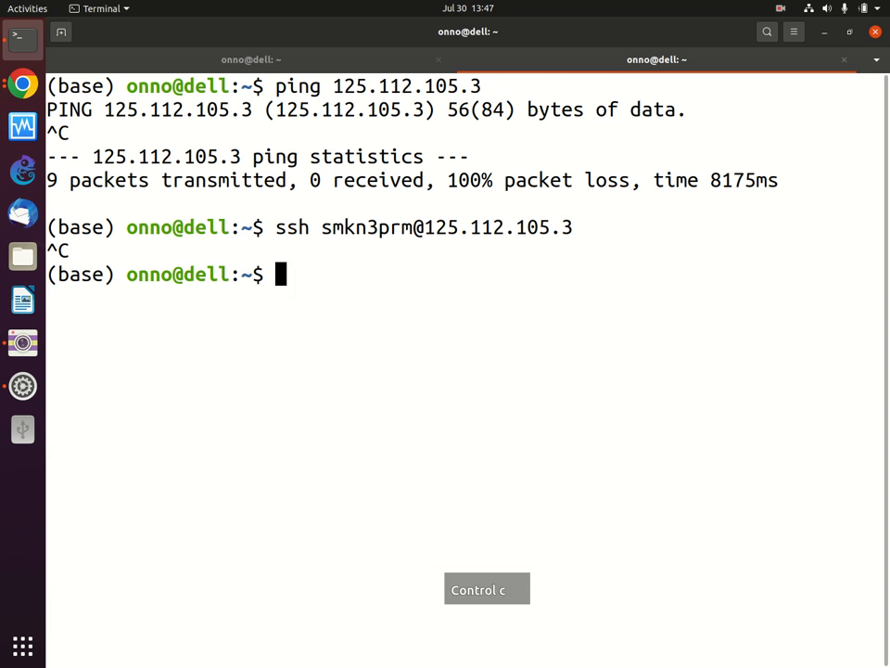
left_click(19, 93)
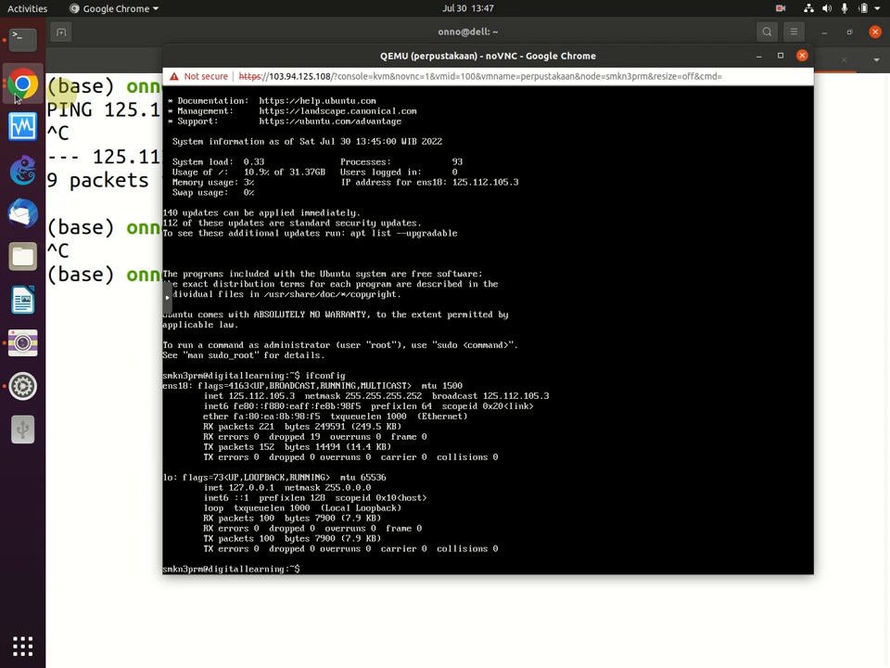
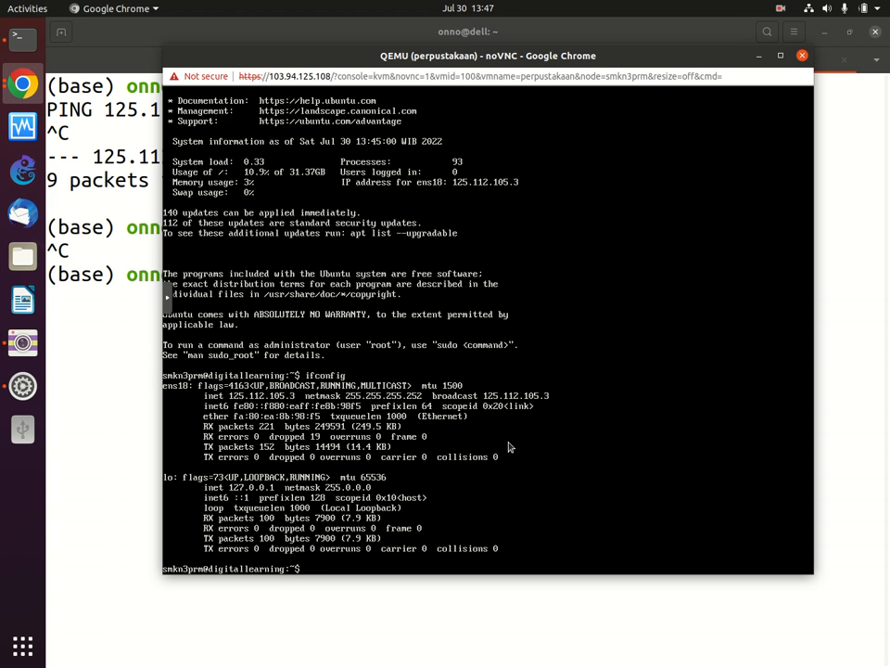
type("ping 8.8.8.8")
key("Return")
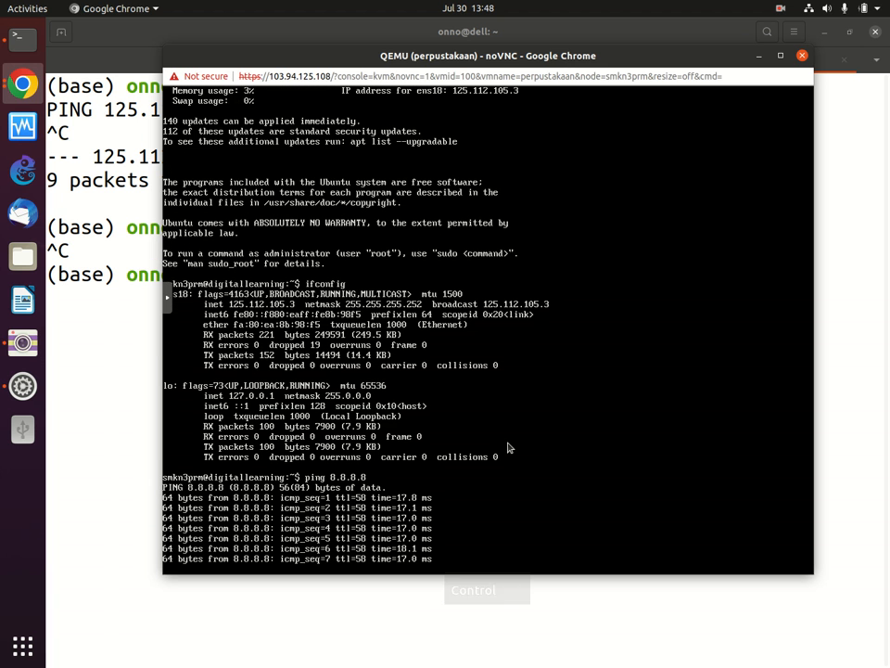
key("ctrl+c")
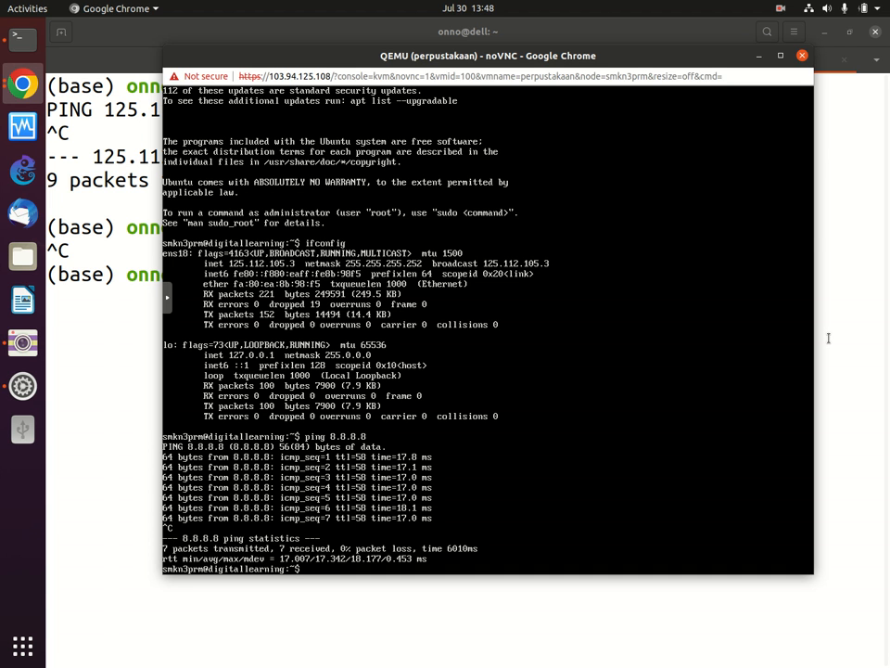
type("ping www.google.com")
key("Return")
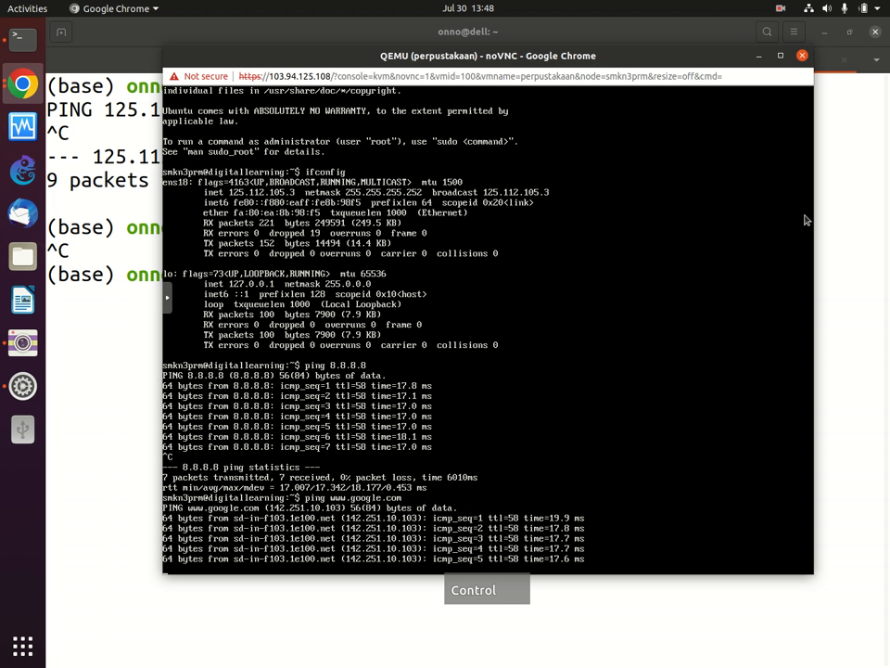
key("ctrl+c")
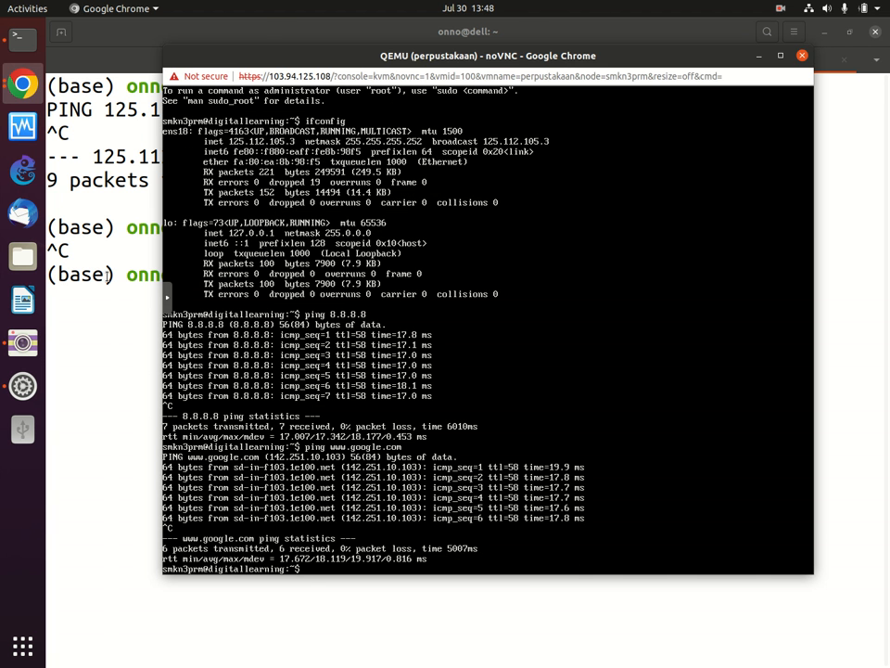
left_click(86, 287)
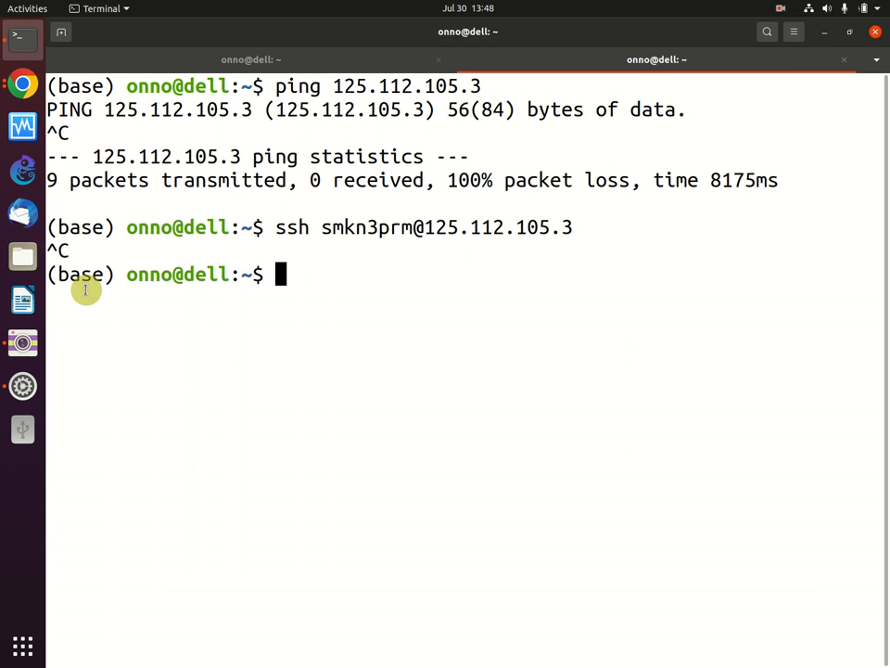
left_click(11, 82)
type("ping www.t")
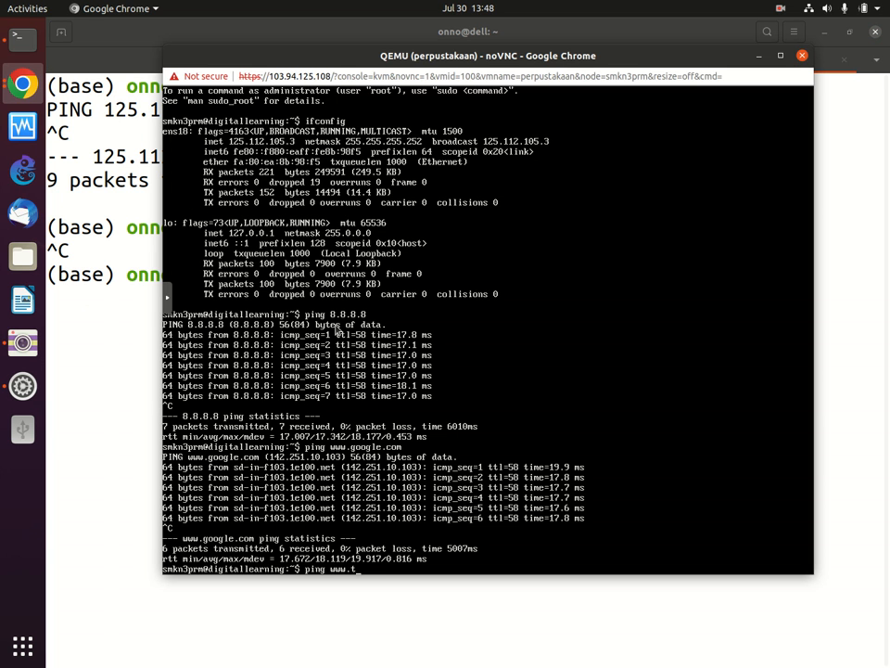
type("elkomse")
type("l.com")
key("Return")
key("ctrl")
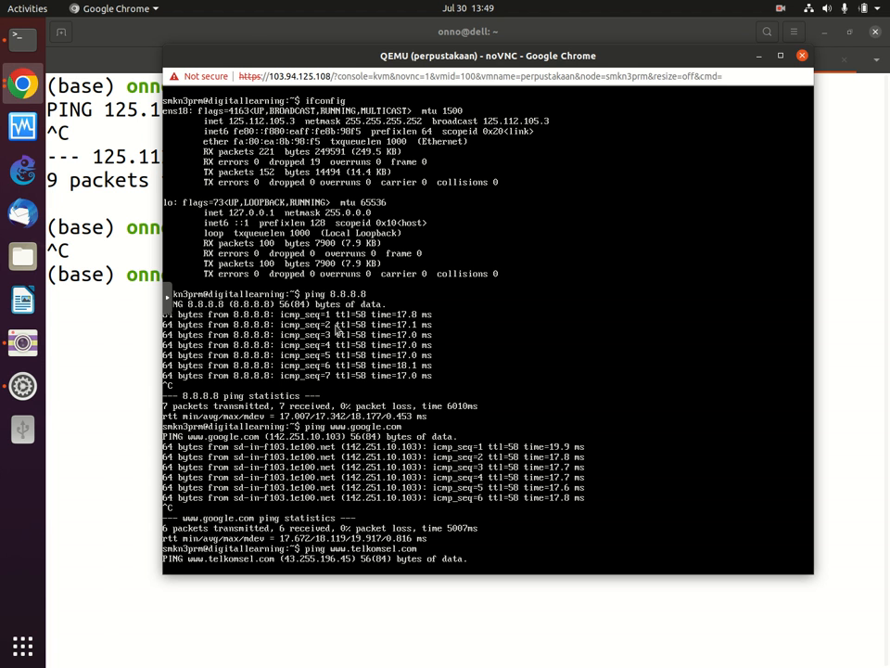
key("ctrl+c")
key("Up")
key("BackSpace")
key("BackSpace")
key("BackSpace")
type("co.i")
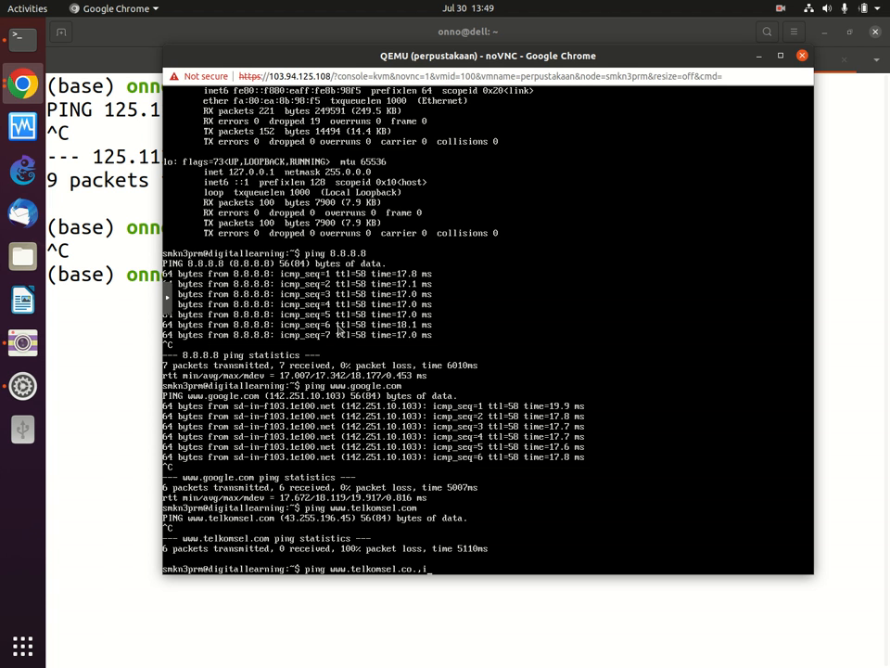
type("d")
key("Return")
key("ctrl")
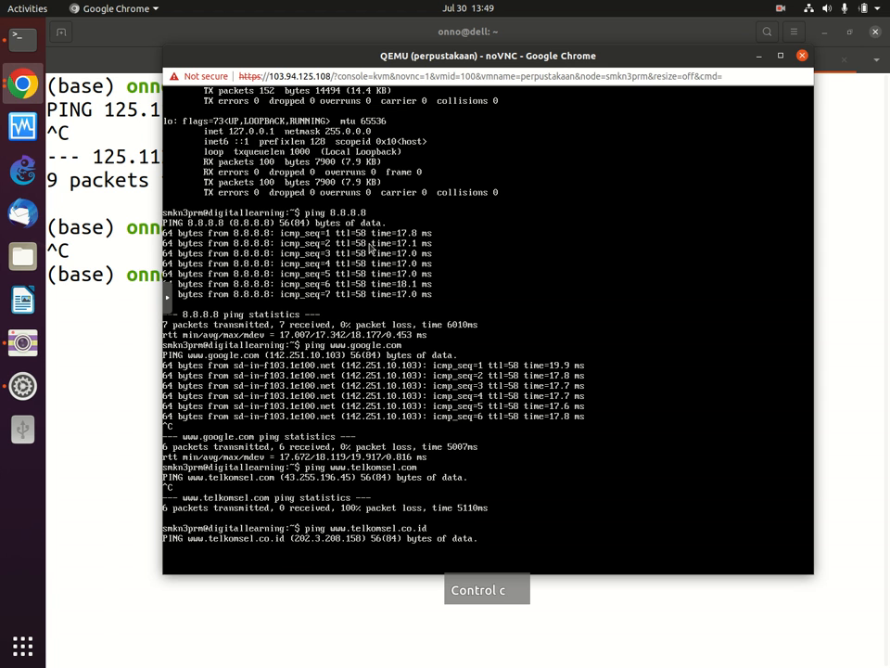
left_click(89, 239)
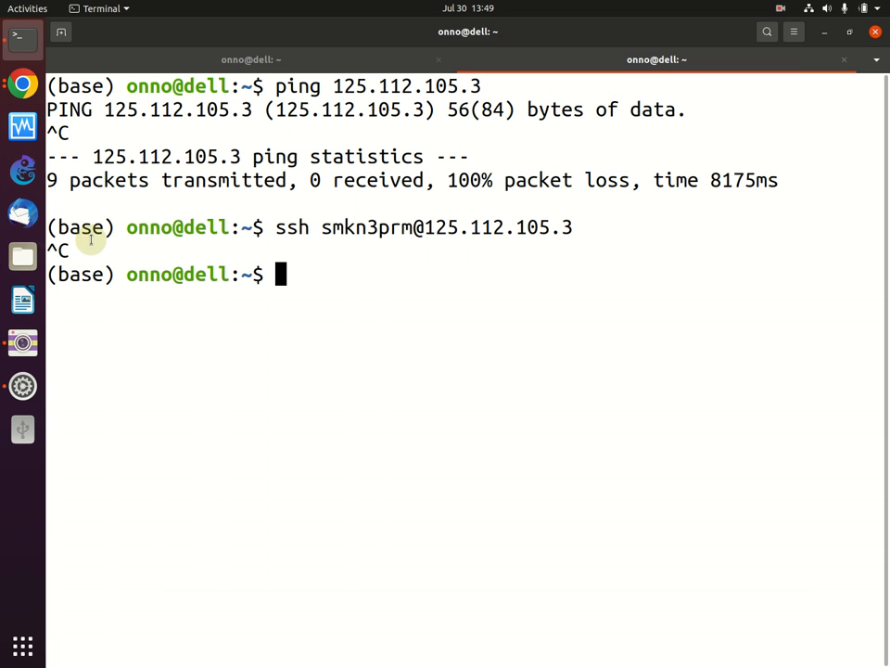
left_click(378, 280)
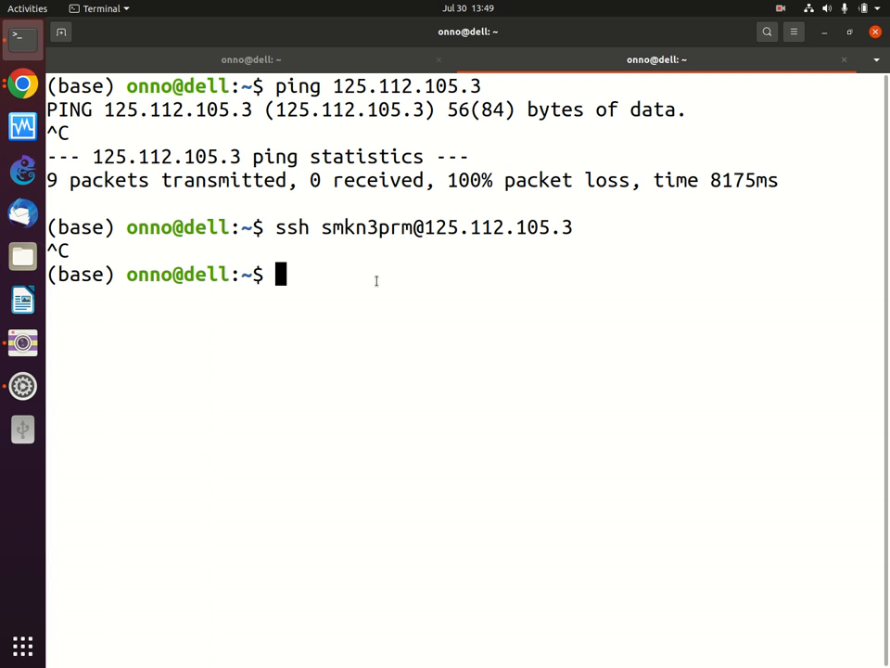
type("ping w")
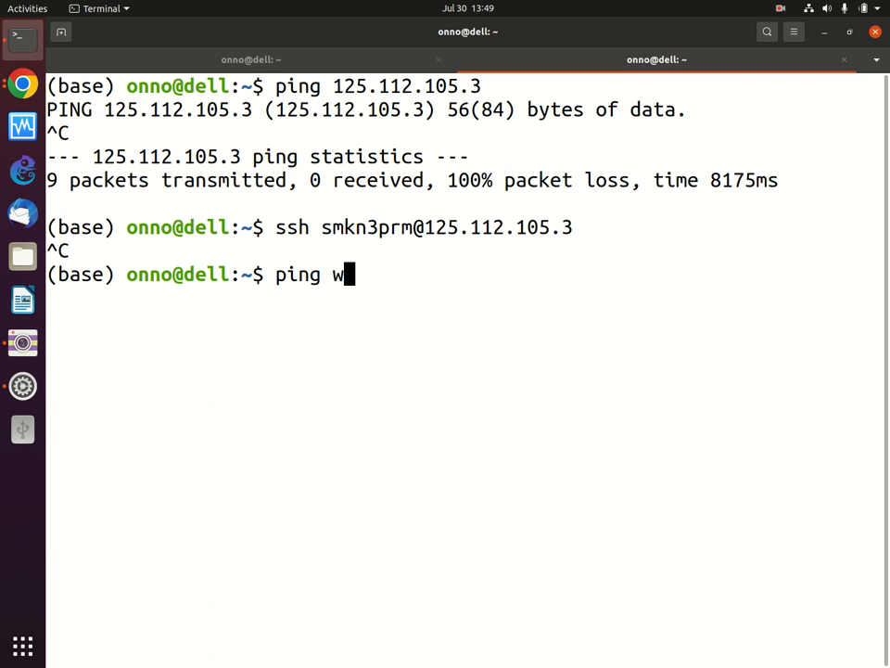
type("w.")
key("BackSpace")
type("=w.")
key("BackSpace")
key("BackSpace")
key("BackSpace")
type("w.telkomsel.c")
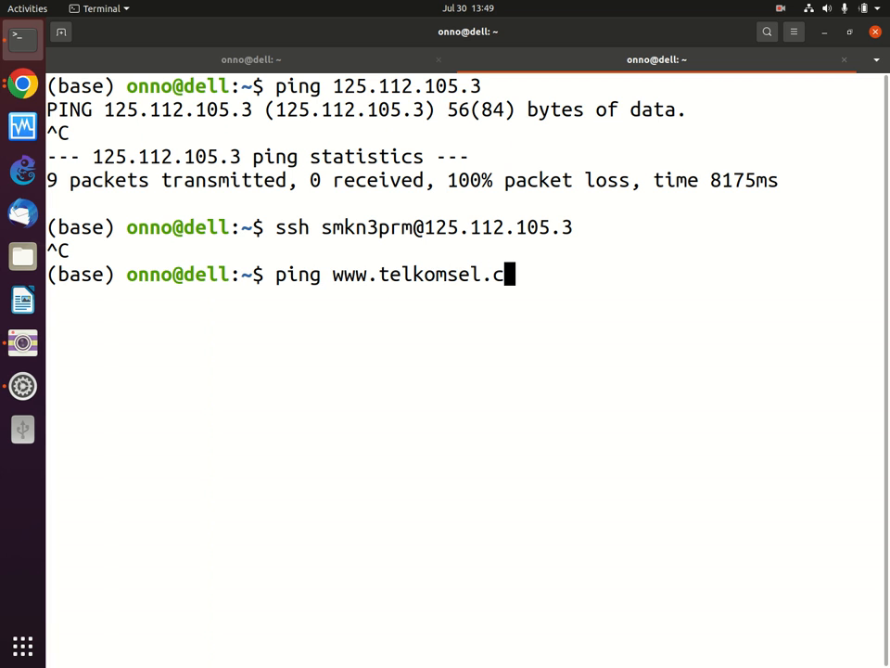
type("om")
key("Return")
key("ctrl+c")
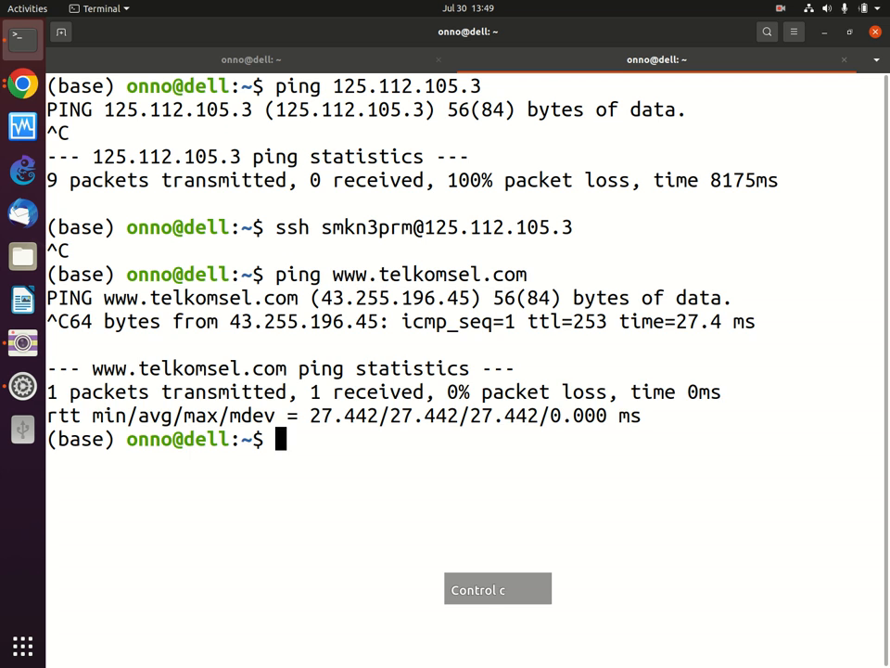
key("Up")
key("BackSpace")
key("BackSpace")
type("o.id")
key("Return")
key("ctrl+c")
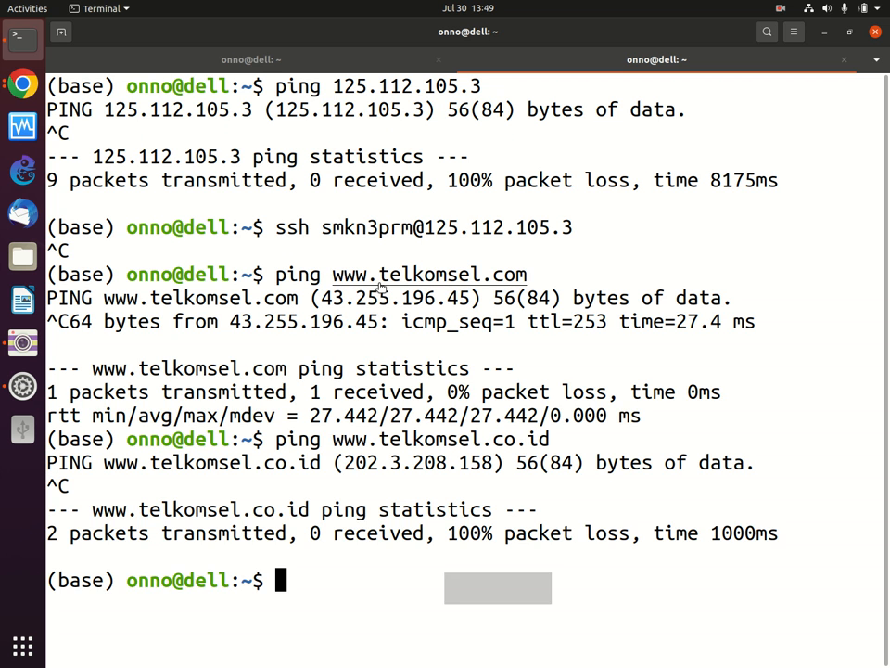
Step: Rerun the local ping to 125.112.105.3, getting Destination Net Unreachable, then refocus the VM console
key("Up")
key("BackSpace")
key("BackSpace")
key("BackSpace")
key("BackSpace")
key("BackSpace")
key("BackSpace")
key("BackSpace")
key("BackSpace")
key("BackSpace")
key("BackSpace")
key("BackSpace")
key("BackSpace")
key("BackSpace")
key("BackSpace")
key("BackSpace")
key("BackSpace")
key("BackSpace")
key("BackSpace")
key("BackSpace")
key("Up")
key("Up")
key("Up")
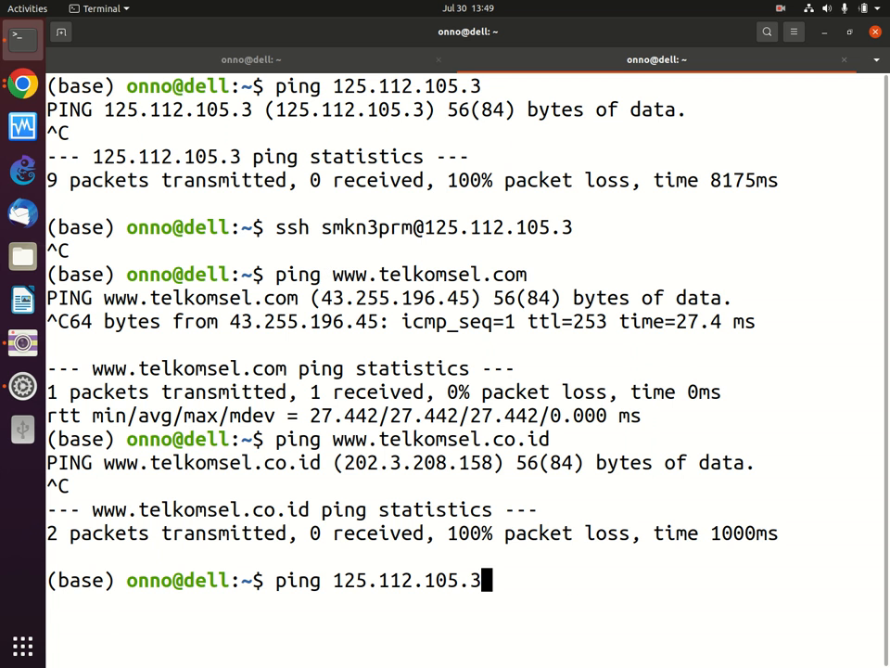
key("Return")
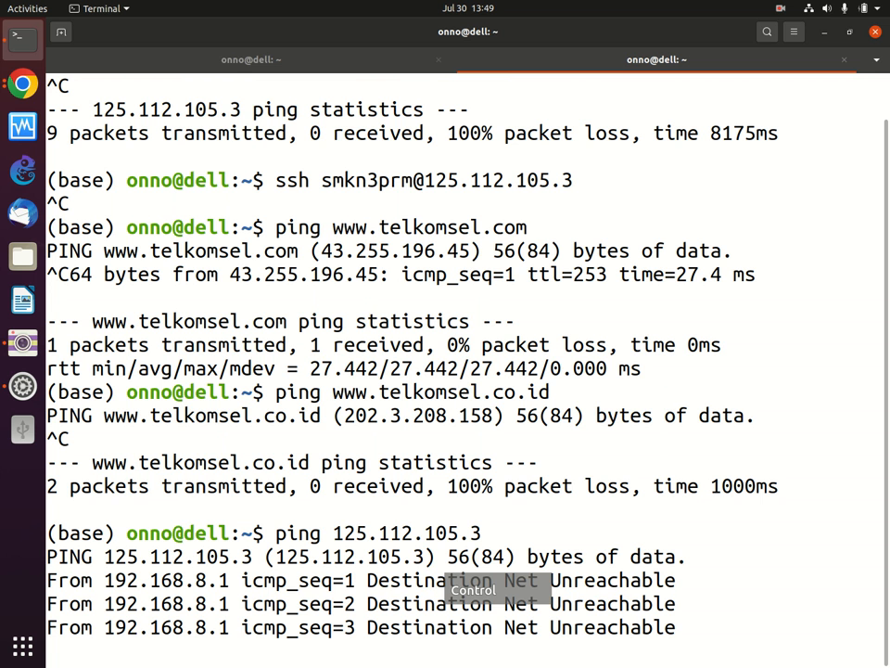
key("ctrl+c")
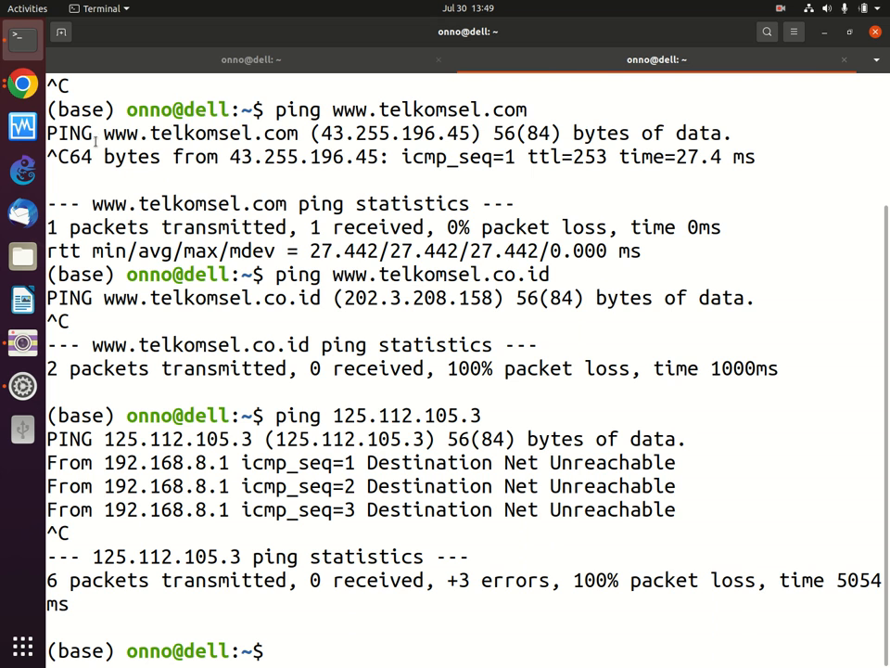
left_click(23, 84)
left_click(386, 388)
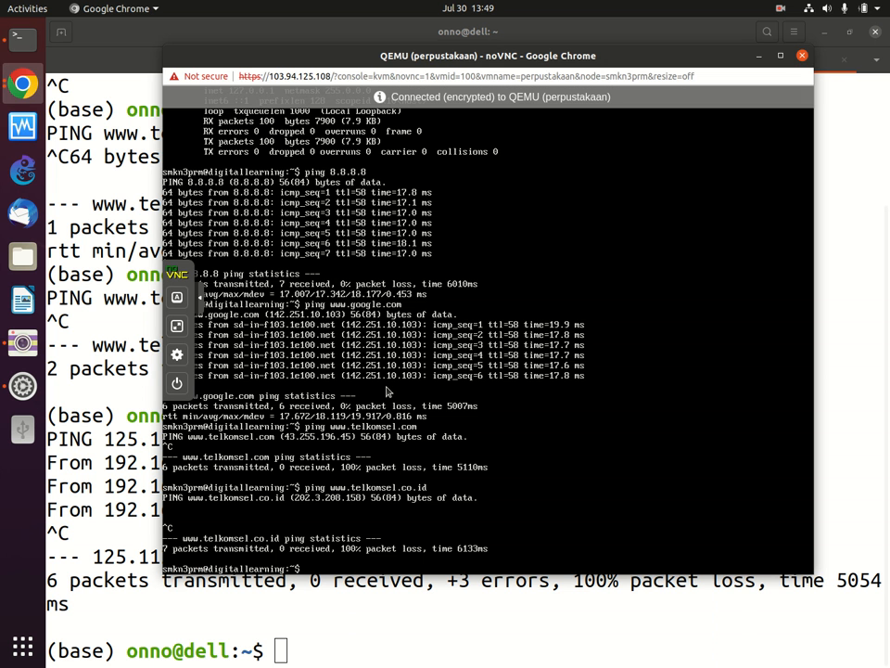
Step: Bring VM 100's console back and discard a half-typed 'ping' command, leaving a clean prompt
key("Return")
key("Return")
key("Return")
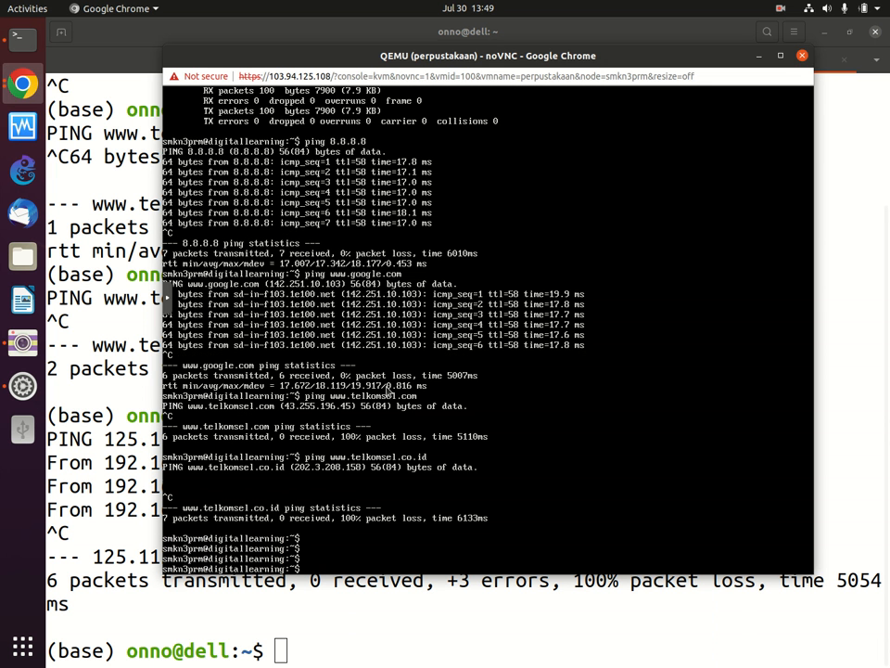
key("Return")
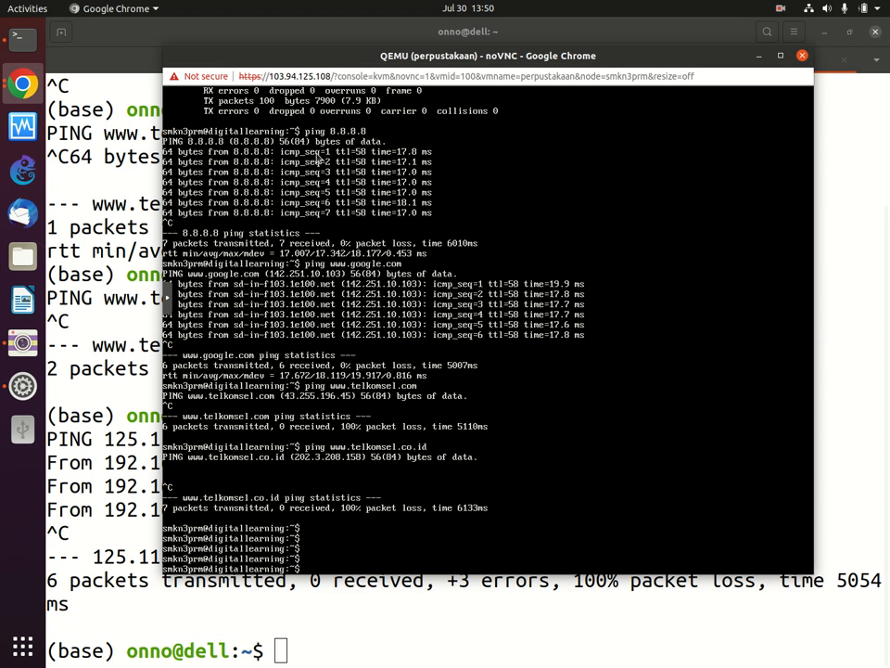
left_click(92, 294)
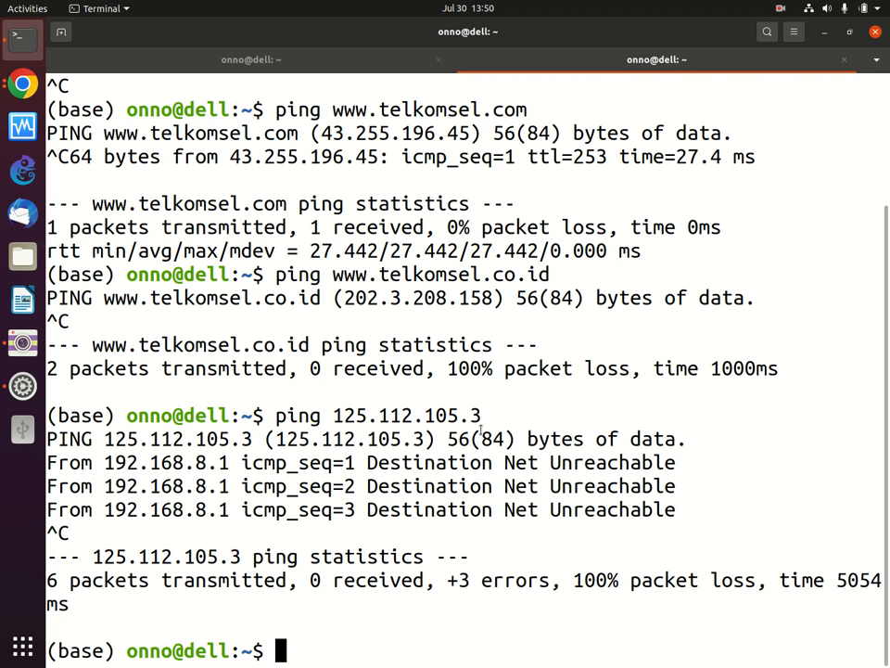
left_click(31, 93)
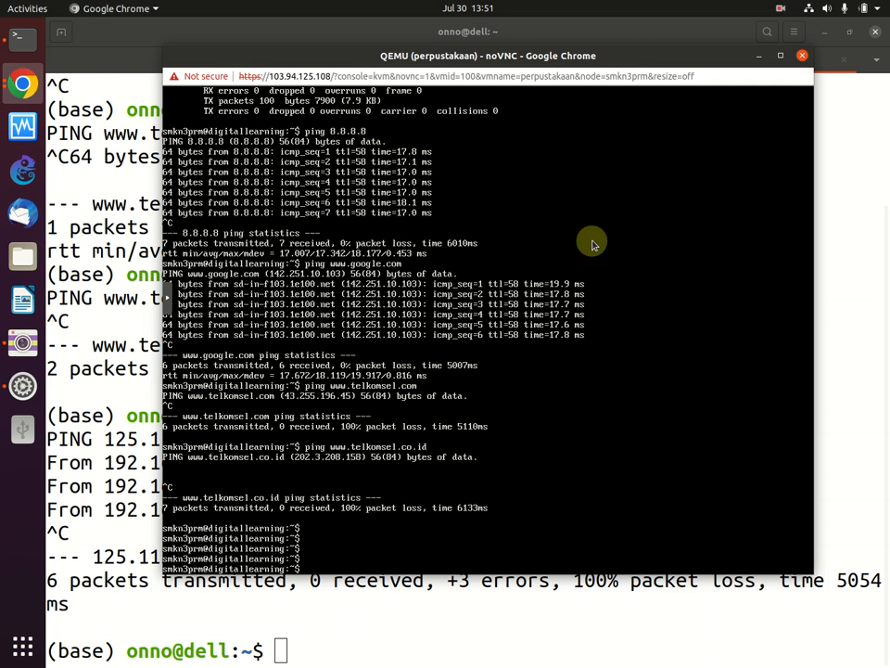
key("Return")
key("Return")
key("Return")
key("Return")
key("Return")
type("ping")
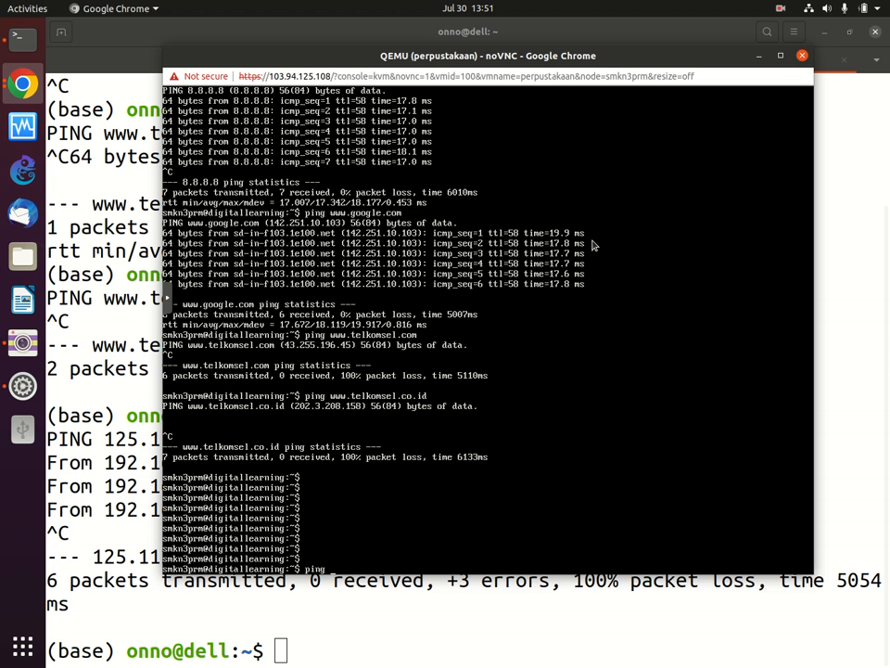
key("BackSpace")
key("BackSpace")
key("BackSpace")
key("BackSpace")
key("BackSpace")
Step: From the Proxmox window, load onnocenter.or.id/wiki/ in a new browser tab
left_click(22, 84)
left_click(93, 71)
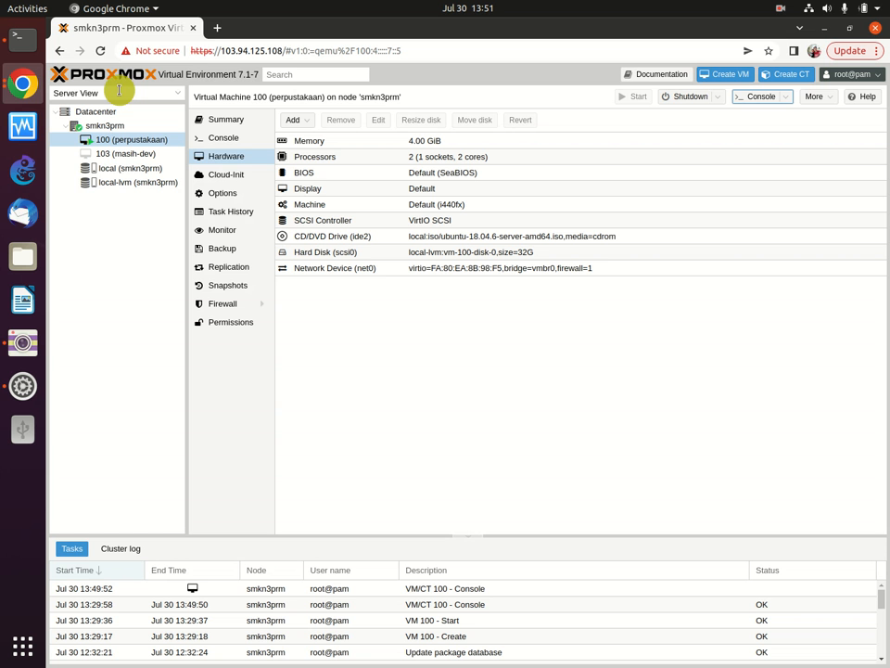
left_click(218, 30)
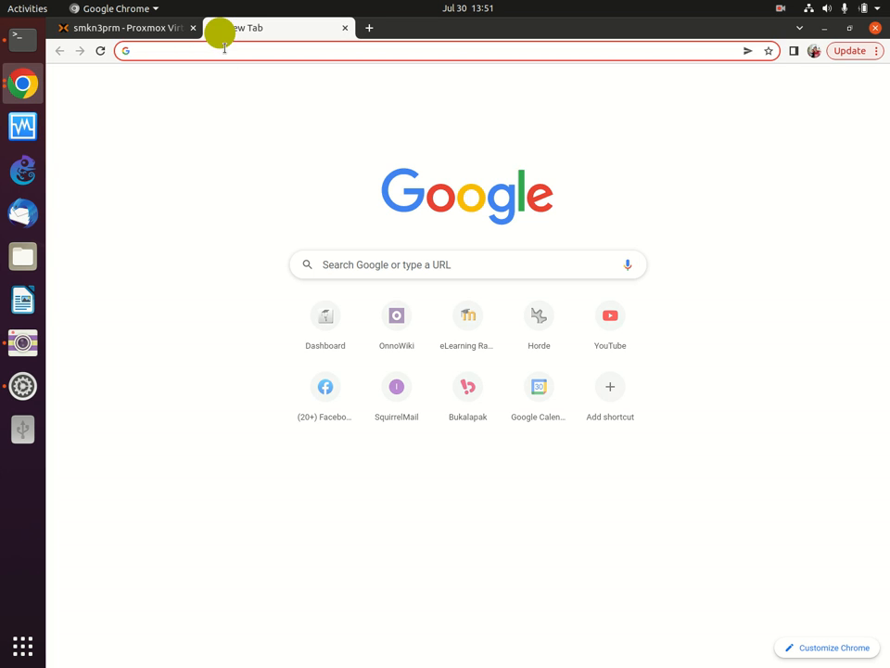
left_click(224, 48)
type("onnocenter.or.id/wiki/")
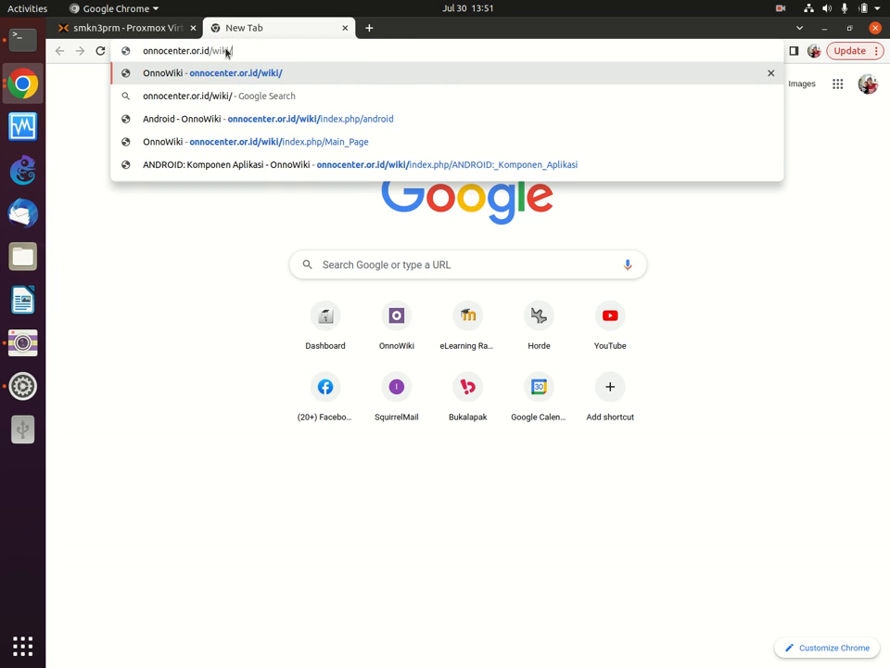
key("Return")
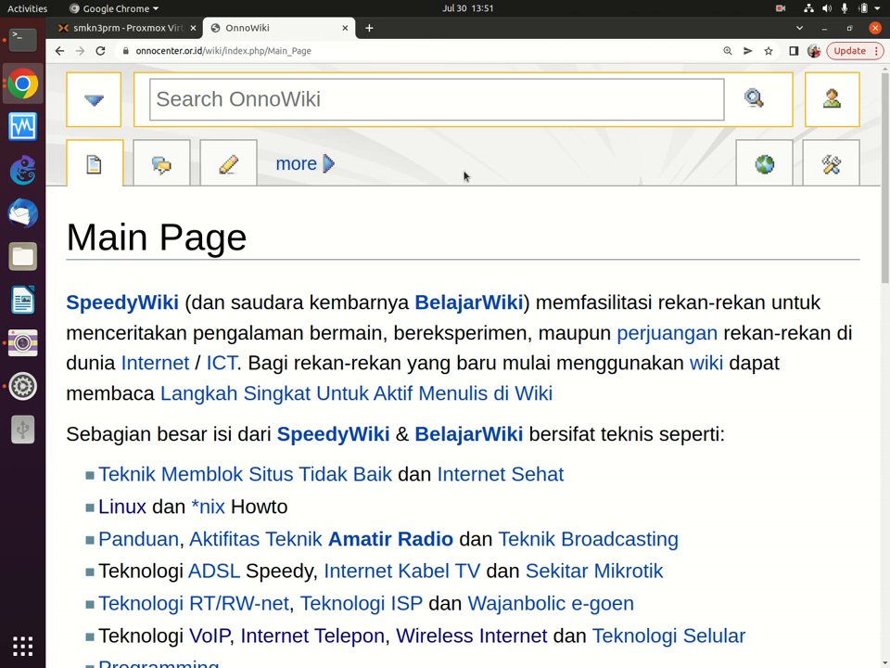
Step: Search OnnoWiki for 'moodle' to open its Moodle article
left_click(244, 98)
type("moodle")
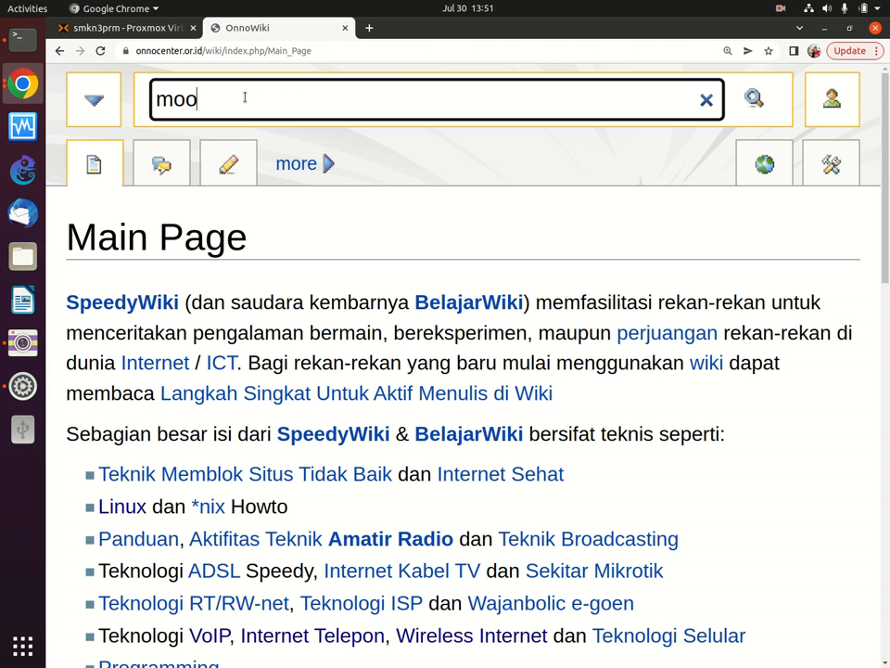
key("Return")
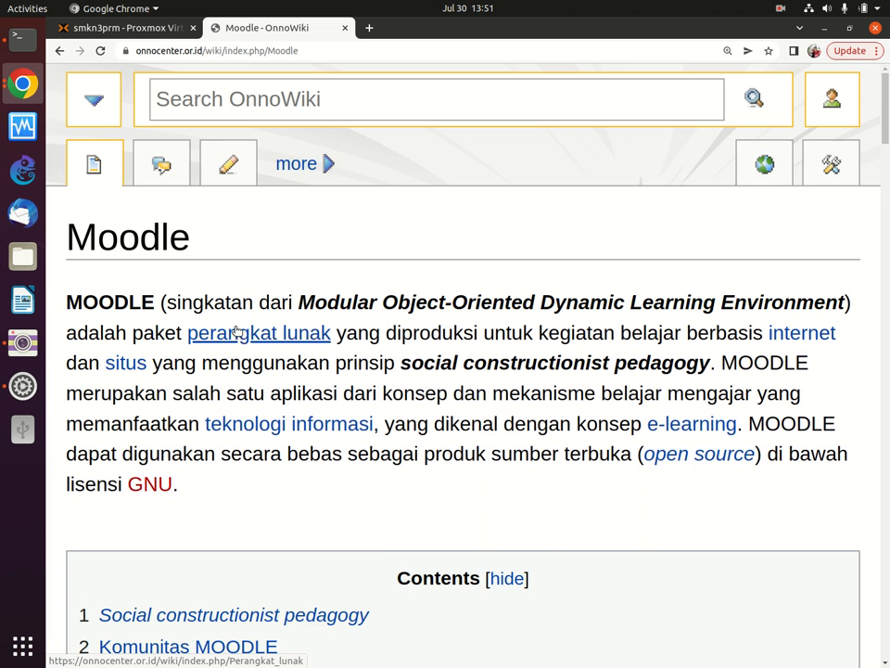
Step: Load opencourse.itts.ac.id in another new tab
scroll(240, 320, "down", 4)
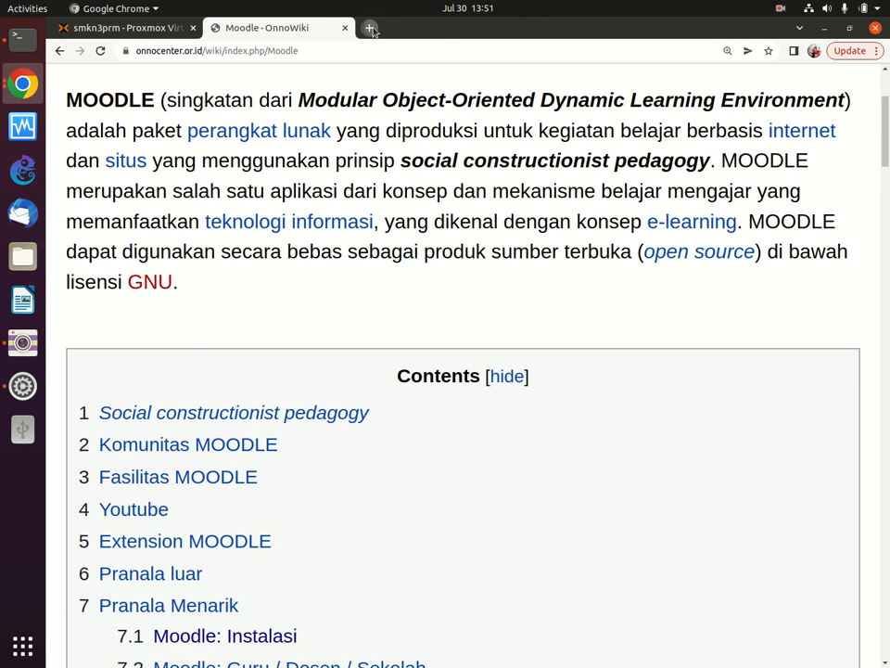
left_click(368, 28)
type("ope")
key("Return")
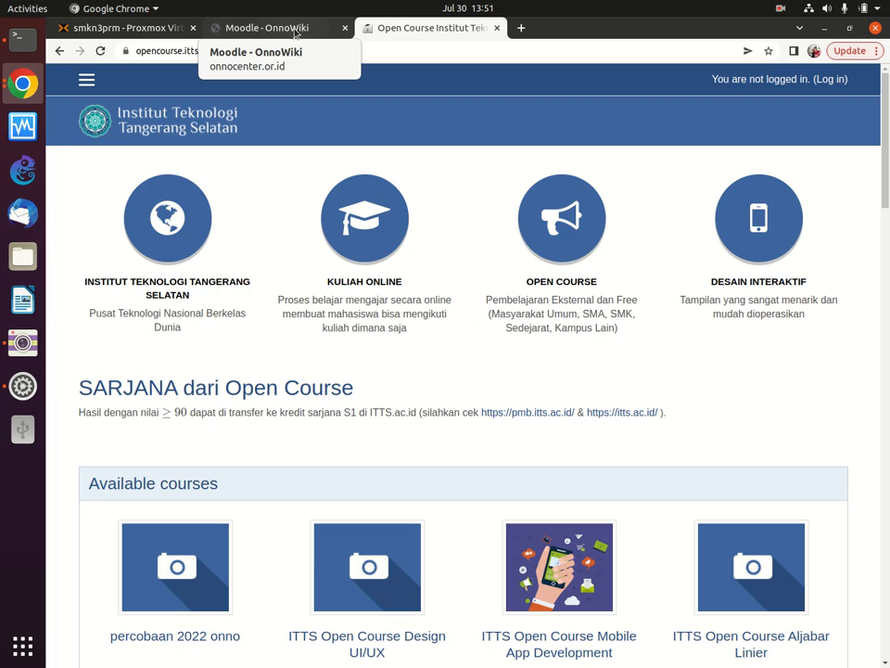
Step: Return to the Moodle - OnnoWiki tab and scroll down to the Moodle: Instalasi guides
left_click(295, 35)
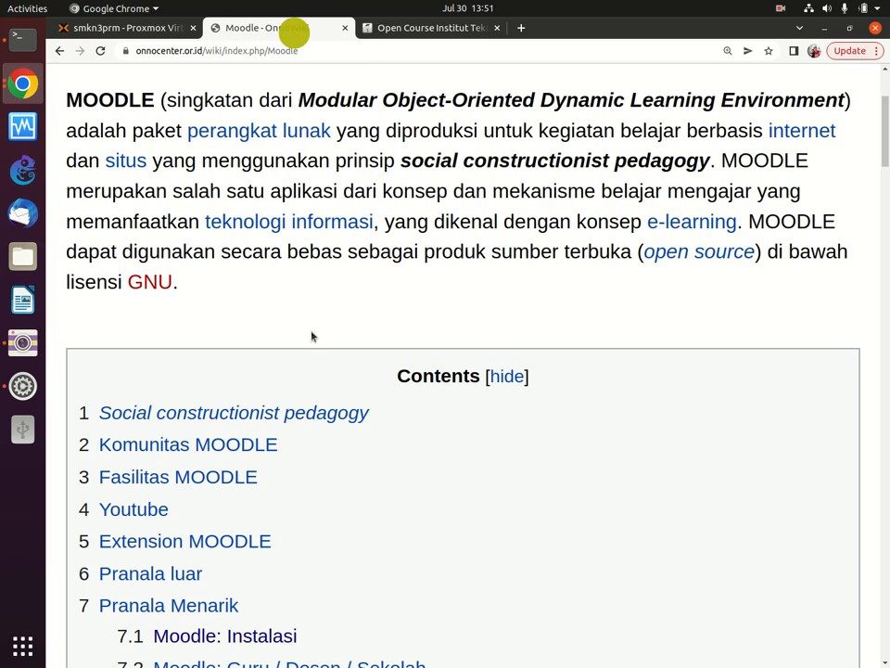
scroll(306, 371, "down", 5)
scroll(302, 382, "down", 15)
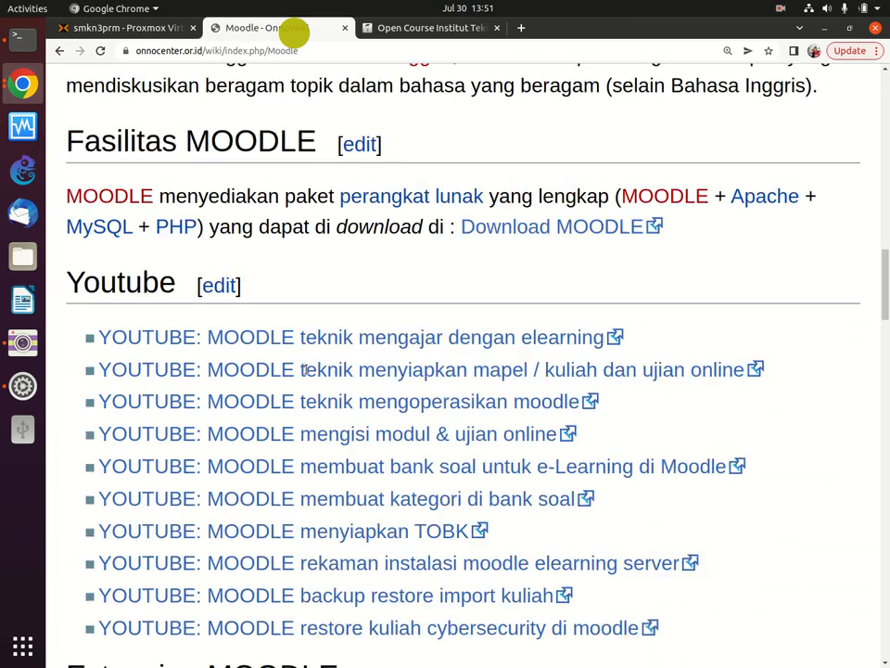
scroll(309, 371, "down", 15)
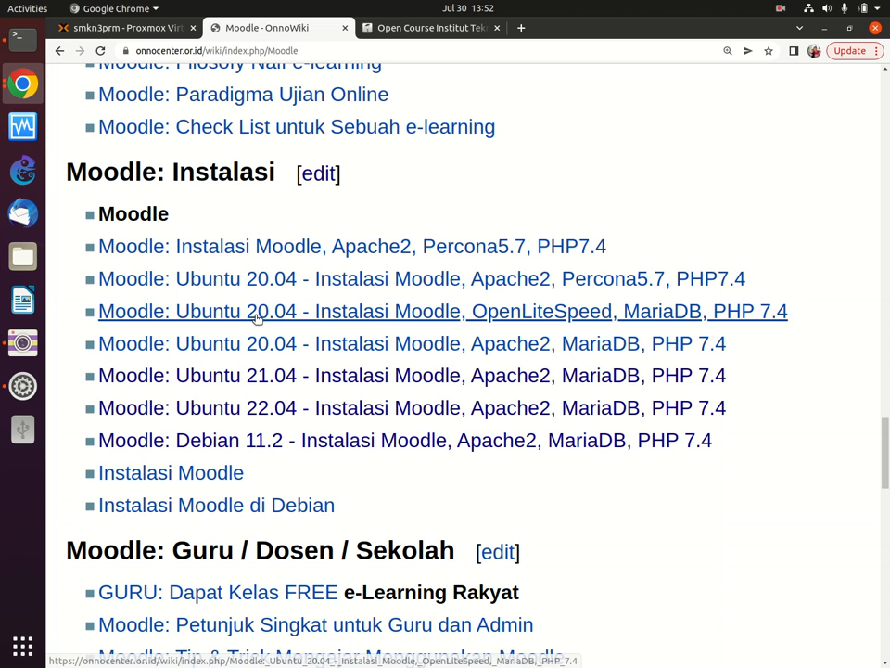
left_click(257, 313)
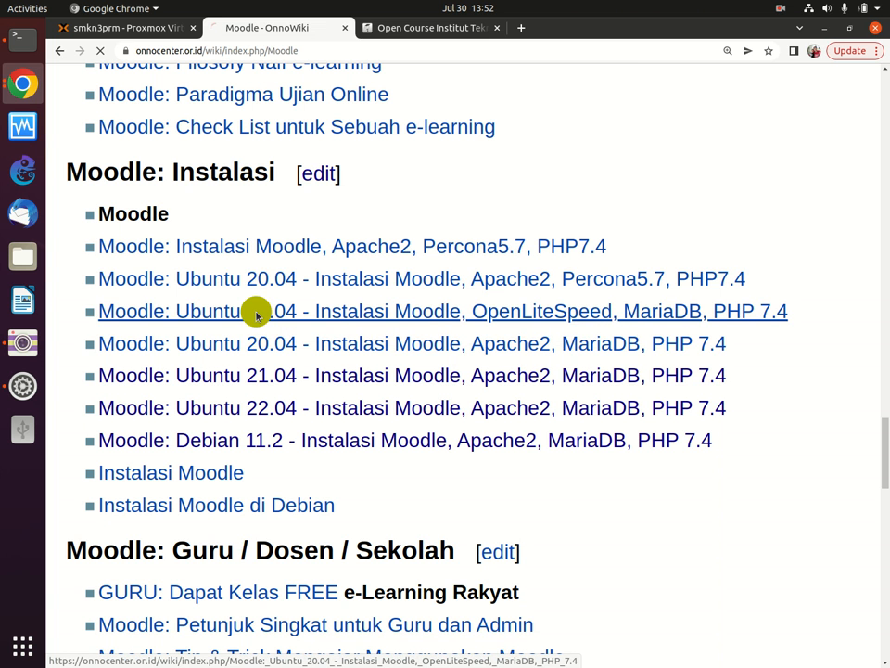
left_click(60, 50)
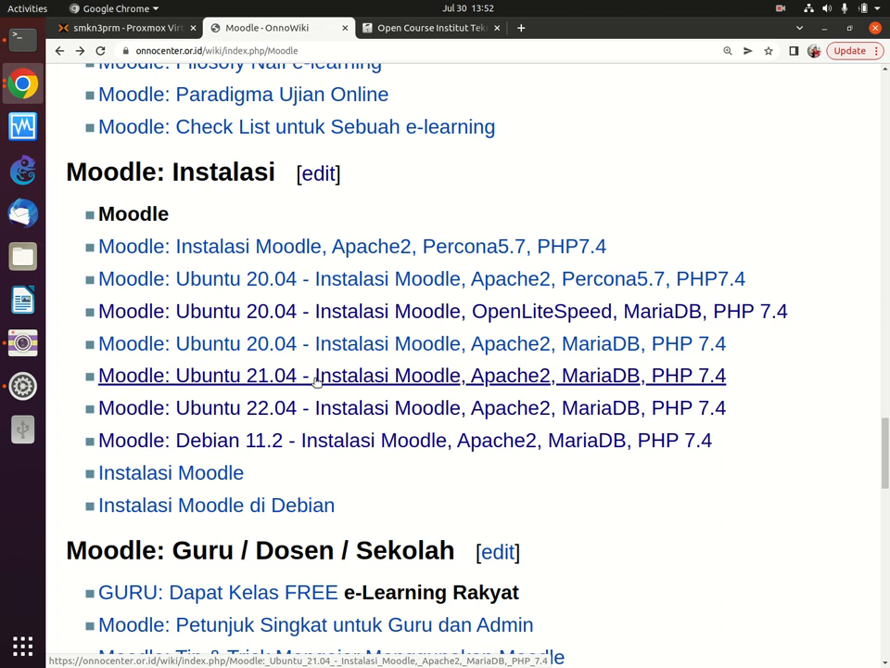
left_click(315, 377)
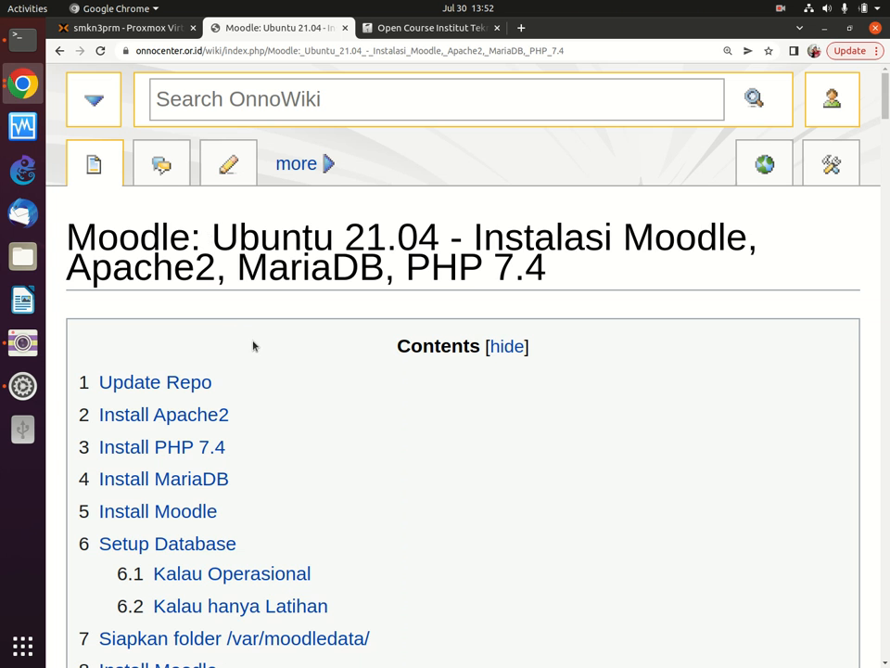
scroll(252, 362, "down", 2)
scroll(252, 364, "down", 7)
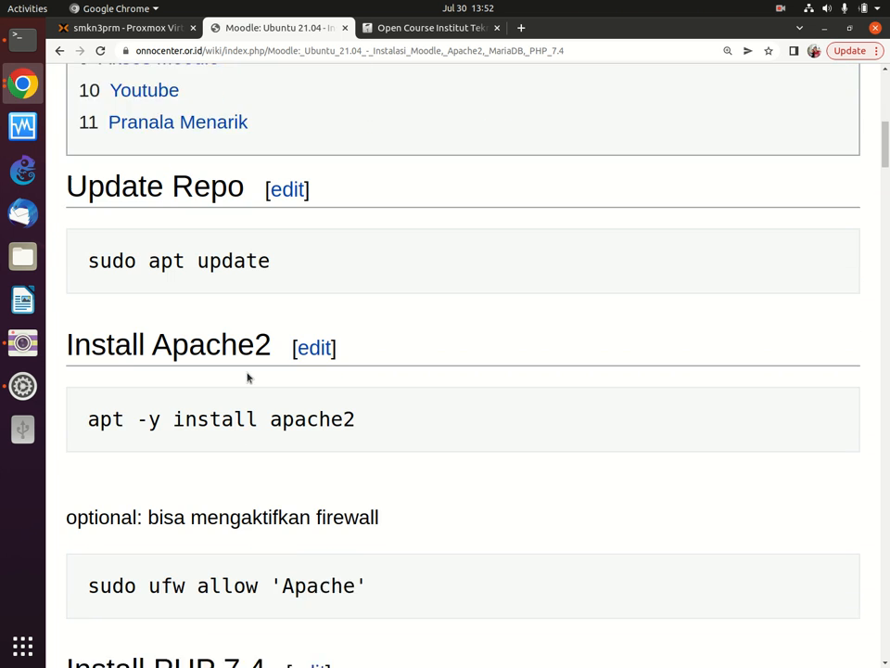
left_click_drag(87, 356, 367, 351)
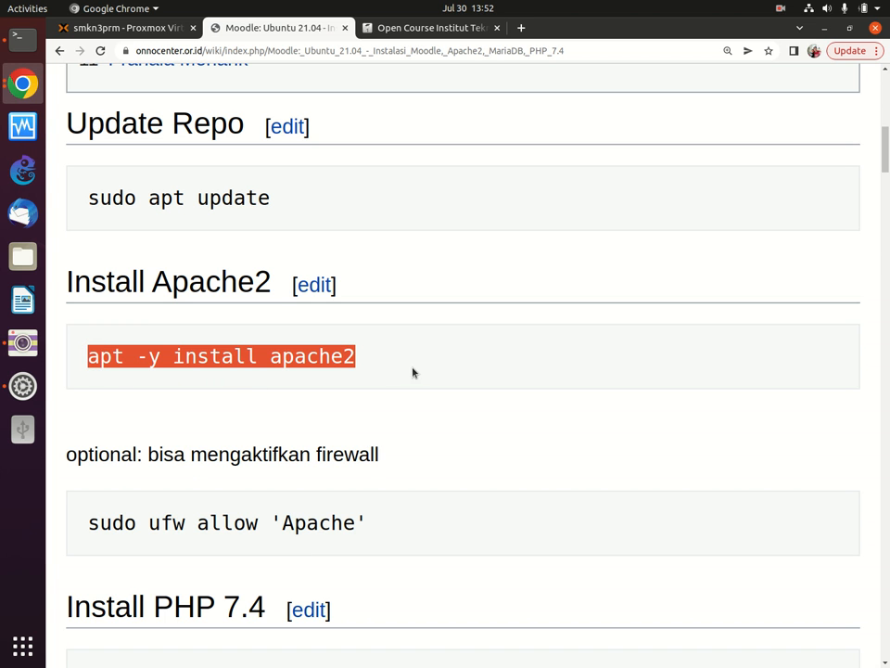
scroll(131, 419, "down", 5)
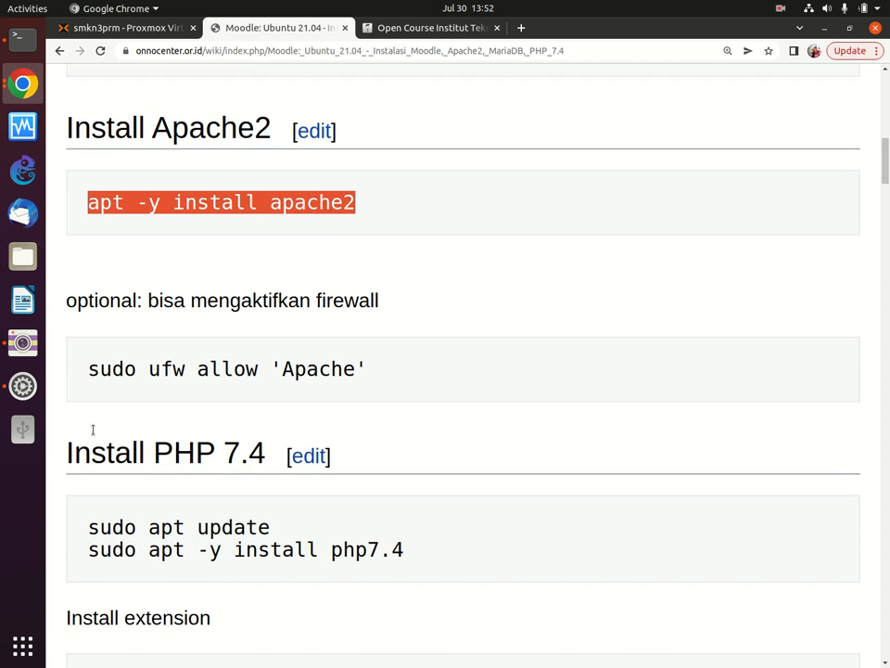
left_click_drag(85, 336, 403, 332)
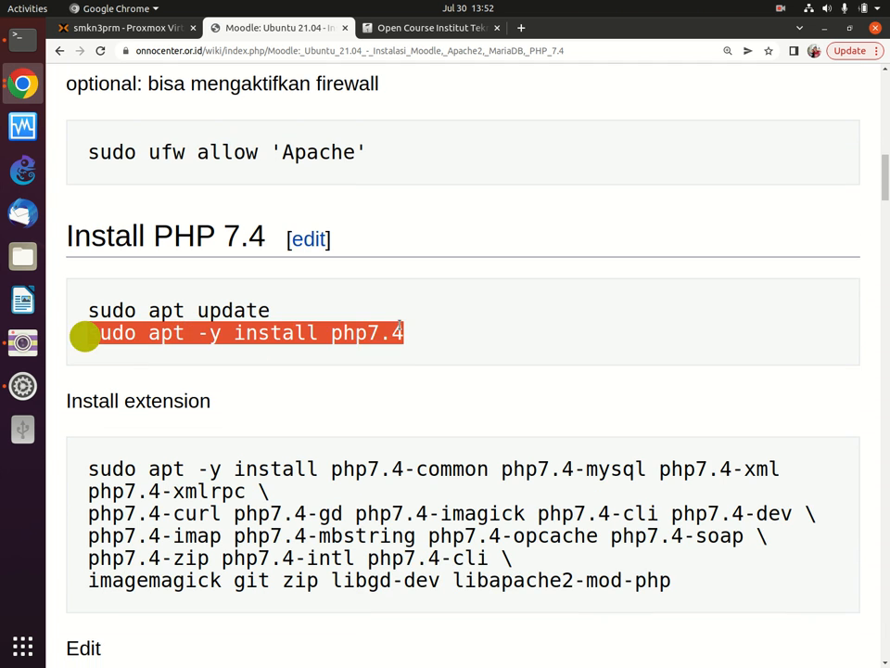
left_click(89, 461)
mouse_move(380, 457)
left_mouse_down()
mouse_move(646, 468)
mouse_move(522, 536)
mouse_move(525, 607)
left_mouse_up()
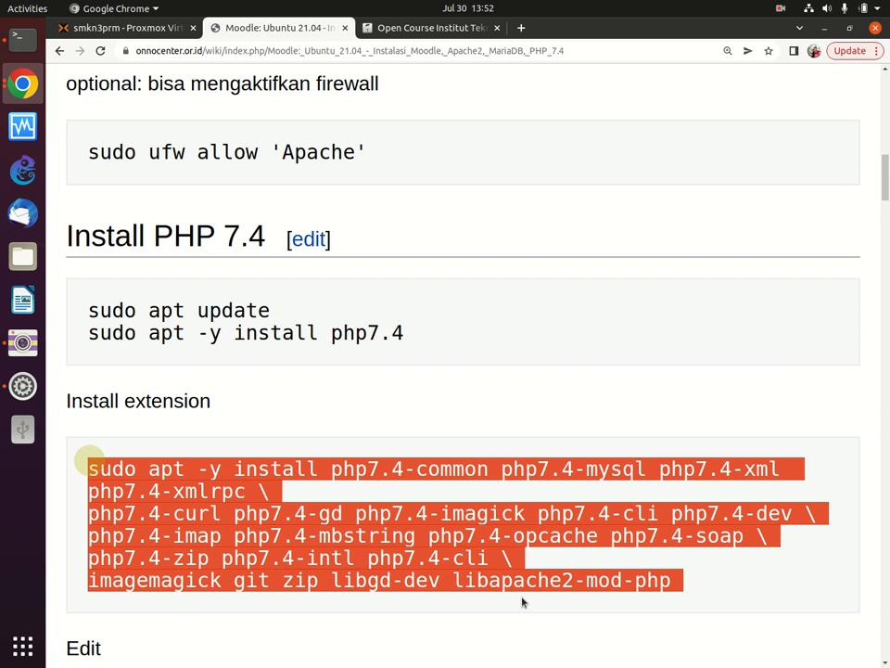
scroll(522, 594, "down", 5)
left_click_drag(66, 282, 582, 289)
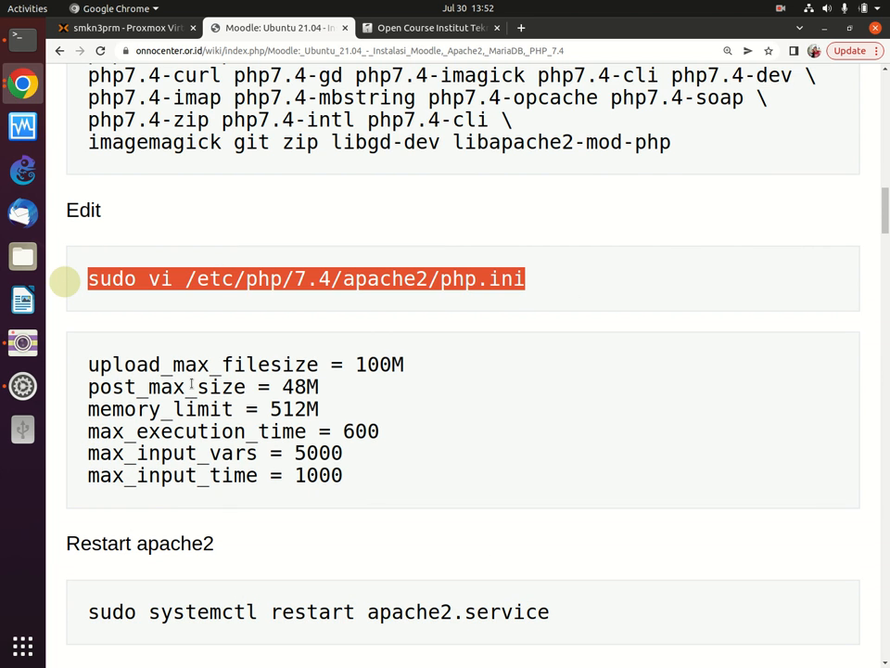
left_click_drag(112, 365, 281, 363)
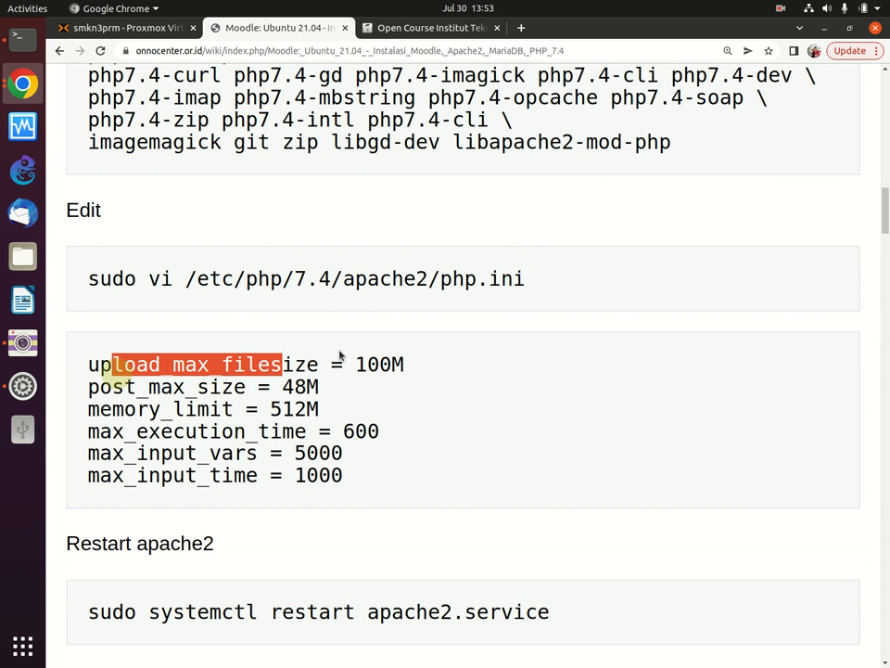
left_click_drag(342, 364, 405, 361)
left_click(260, 460)
scroll(267, 453, "down", 2)
scroll(268, 454, "down", 15)
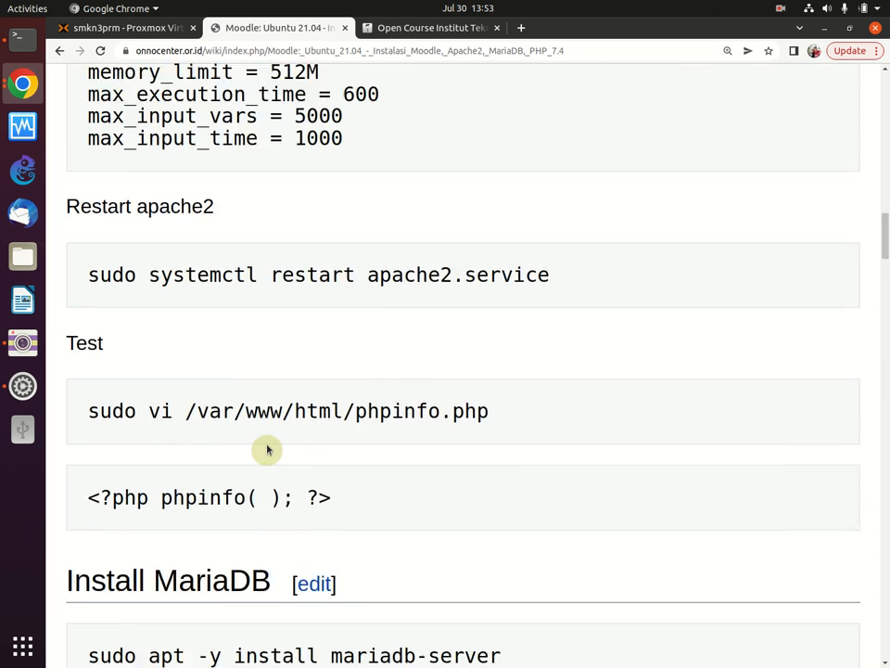
scroll(269, 439, "down", 5)
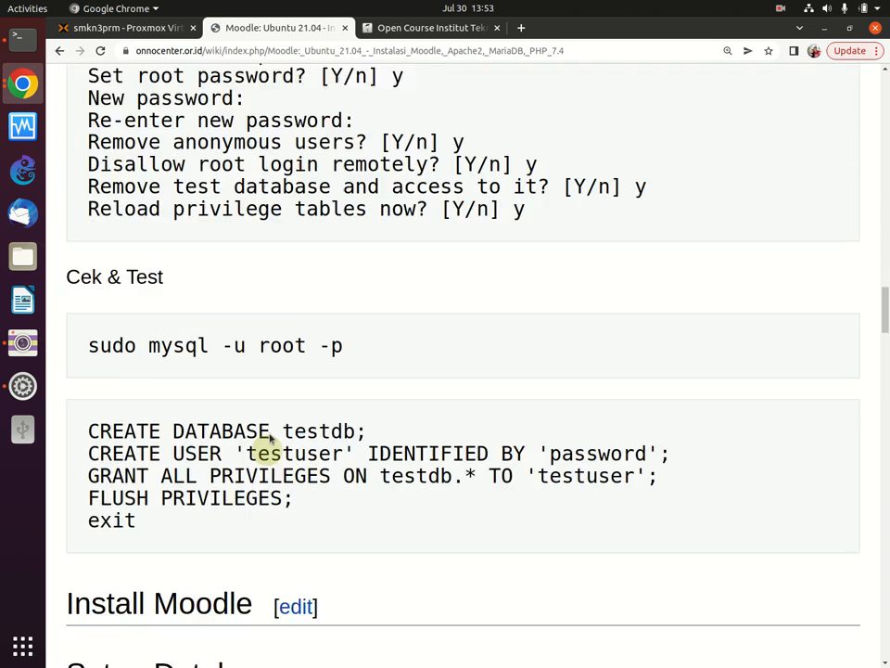
scroll(269, 413, "up", 4)
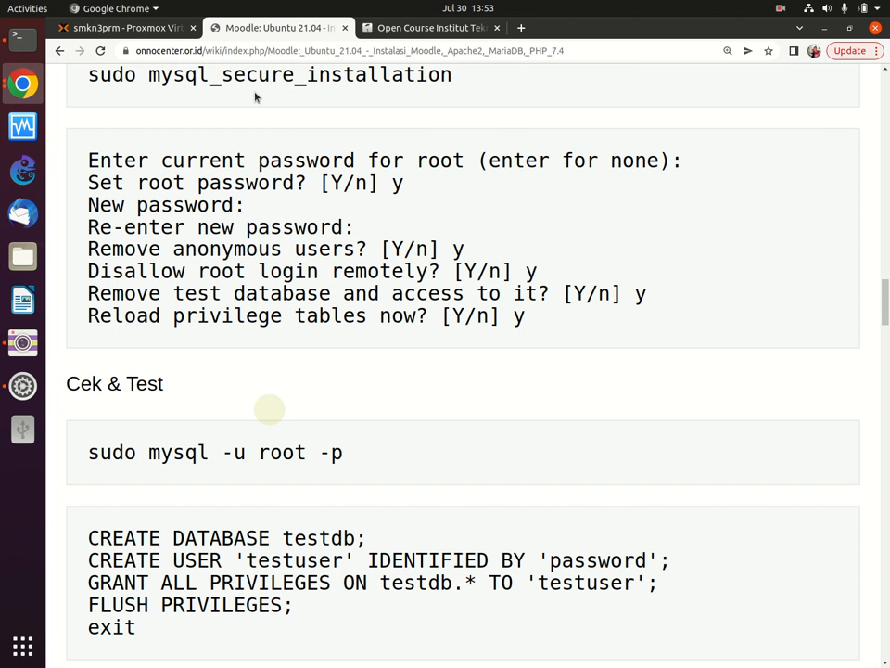
Step: Highlight the guide's mysql testdb commands and the moodle database setup block
scroll(256, 97, "down", 3)
left_click_drag(64, 318, 365, 323)
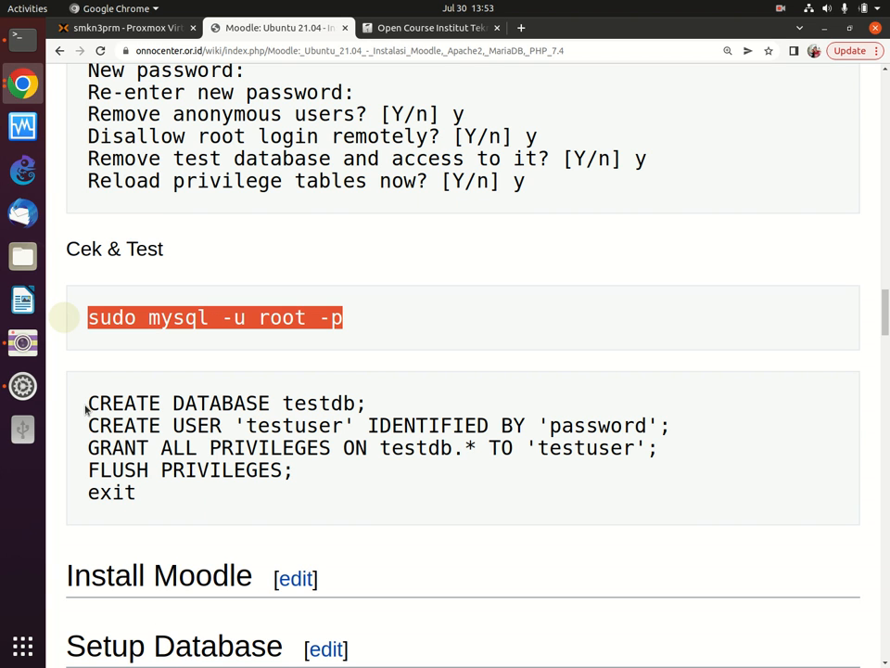
left_click_drag(85, 406, 240, 503)
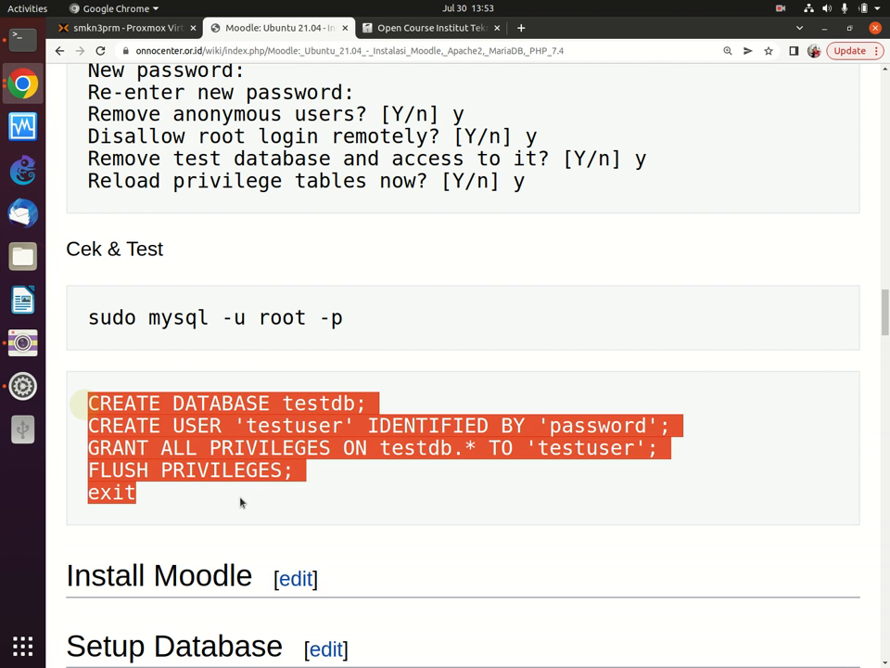
scroll(237, 491, "down", 8)
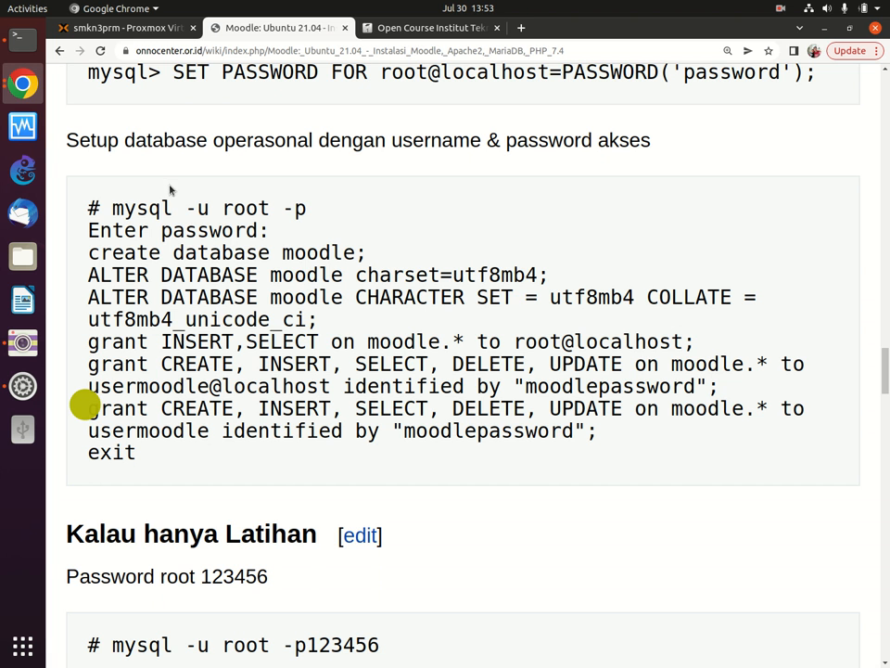
left_click_drag(115, 206, 163, 451)
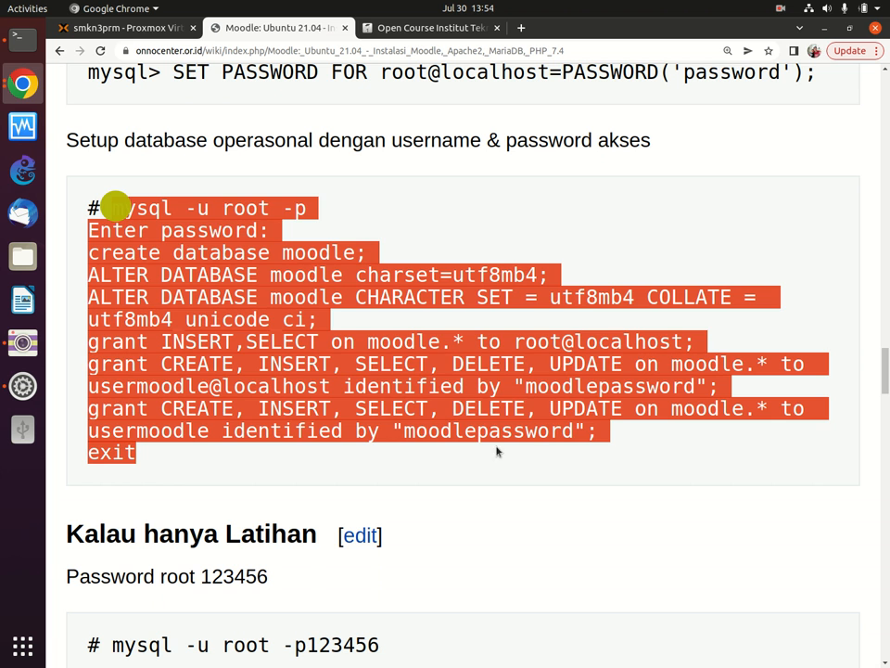
left_click(426, 434)
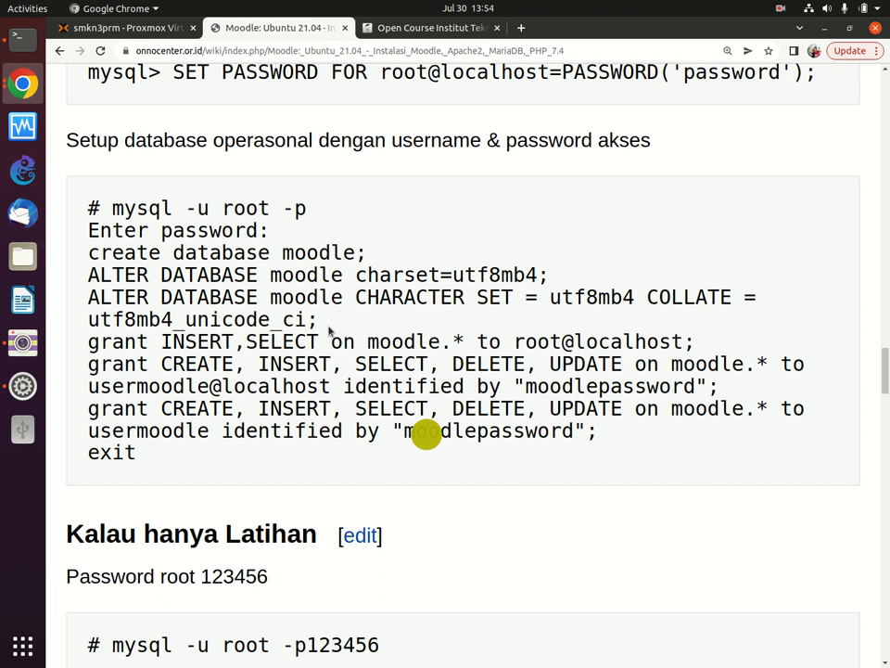
Step: Scroll the Ubuntu 21.04 Moodle guide back up to the Install PHP 7.4 section
scroll(325, 318, "down", 3)
scroll(325, 318, "up", 2)
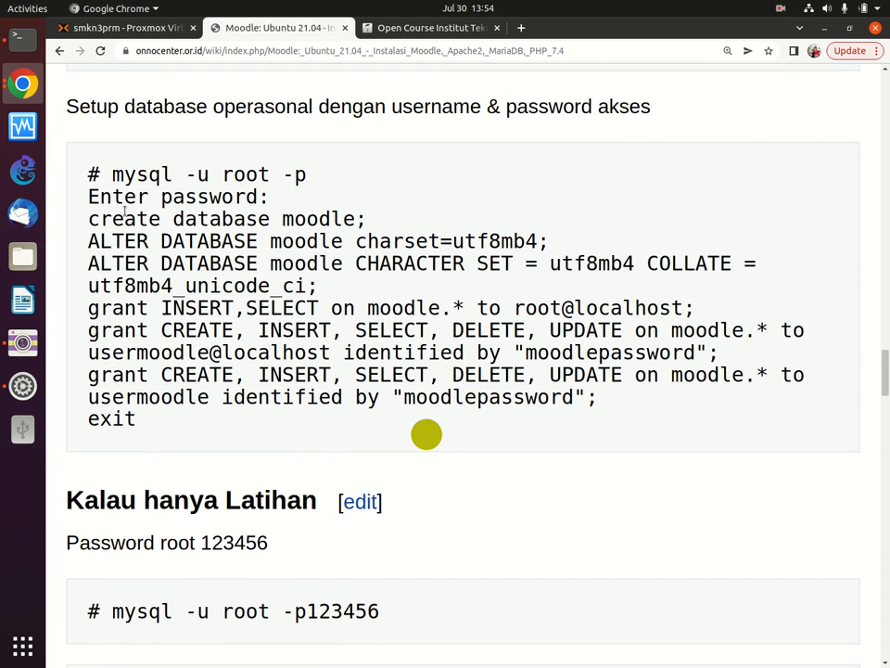
scroll(151, 212, "down", 1)
scroll(152, 213, "down", 1)
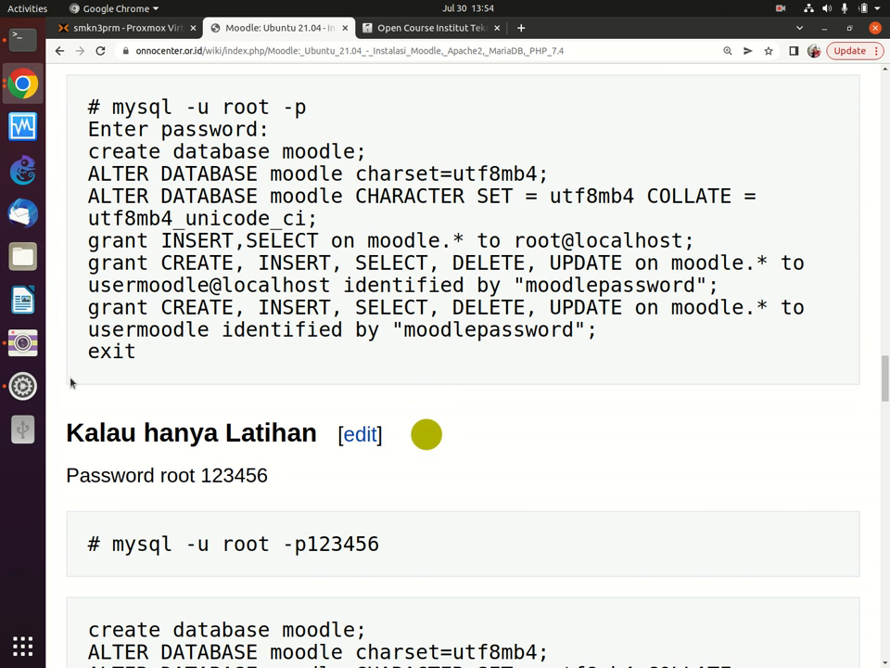
scroll(71, 381, "up", 2)
scroll(71, 381, "up", 10)
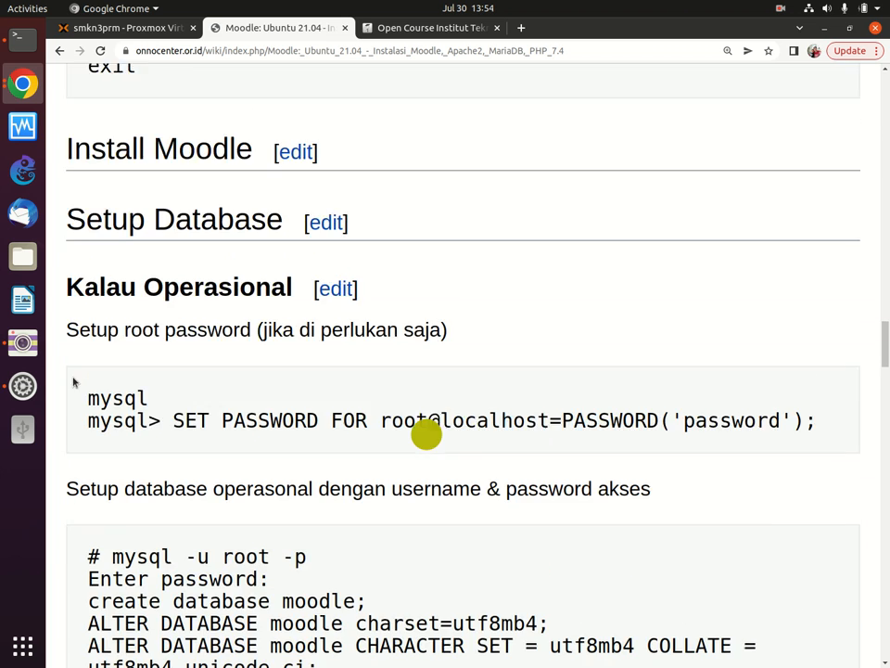
scroll(78, 358, "up", 11)
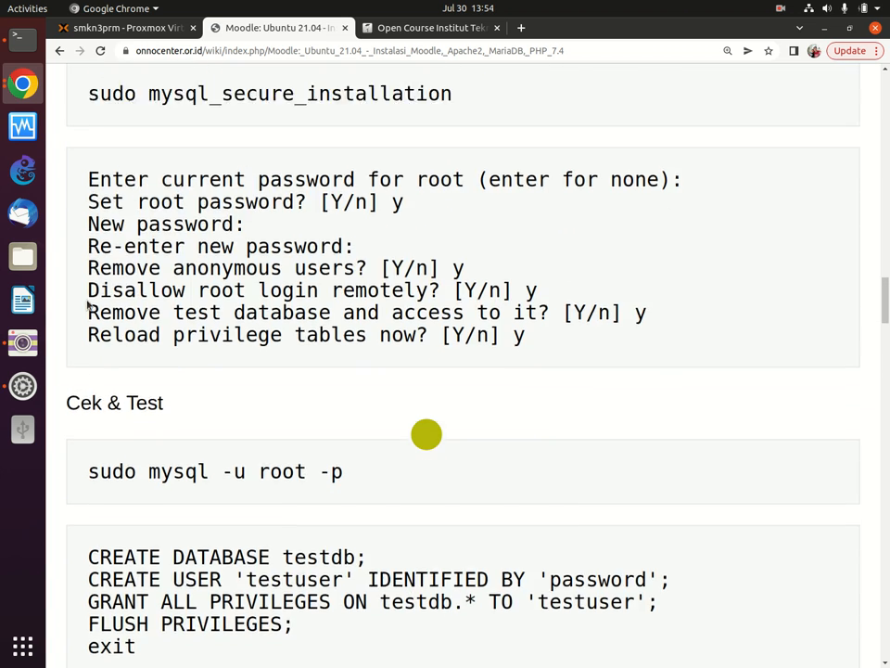
scroll(85, 298, "up", 11)
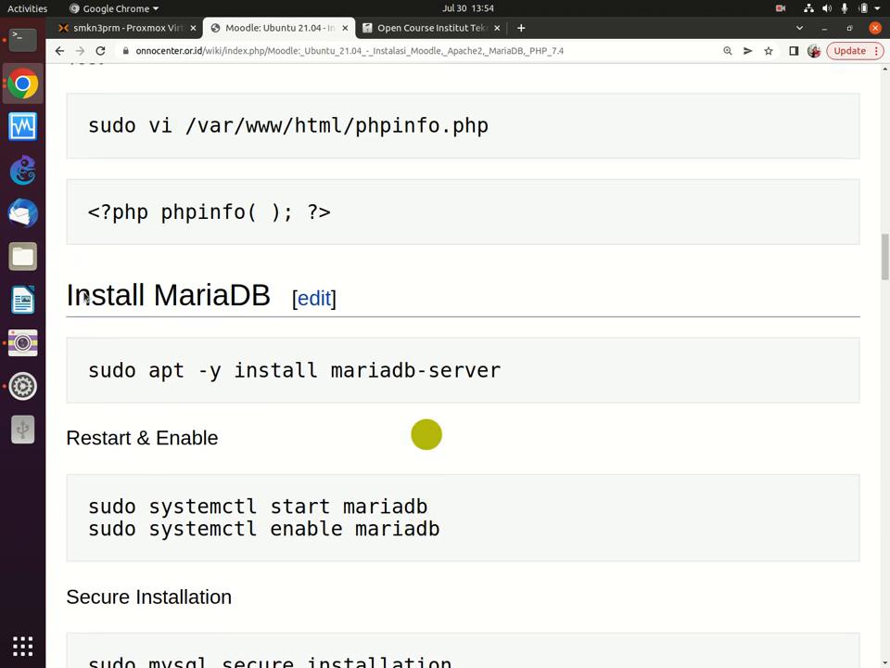
scroll(85, 294, "up", 15)
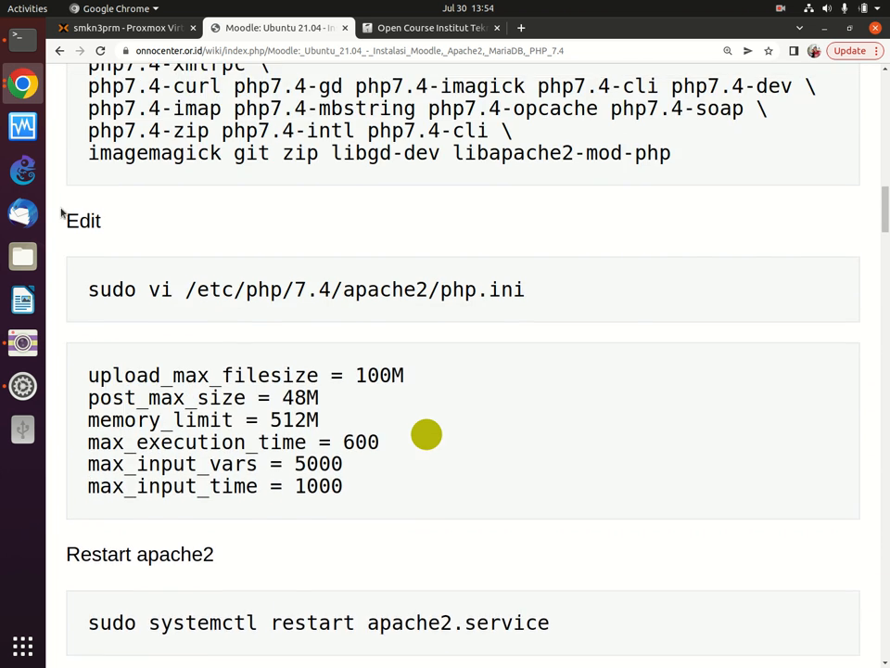
scroll(48, 192, "up", 2)
scroll(185, 144, "up", 4)
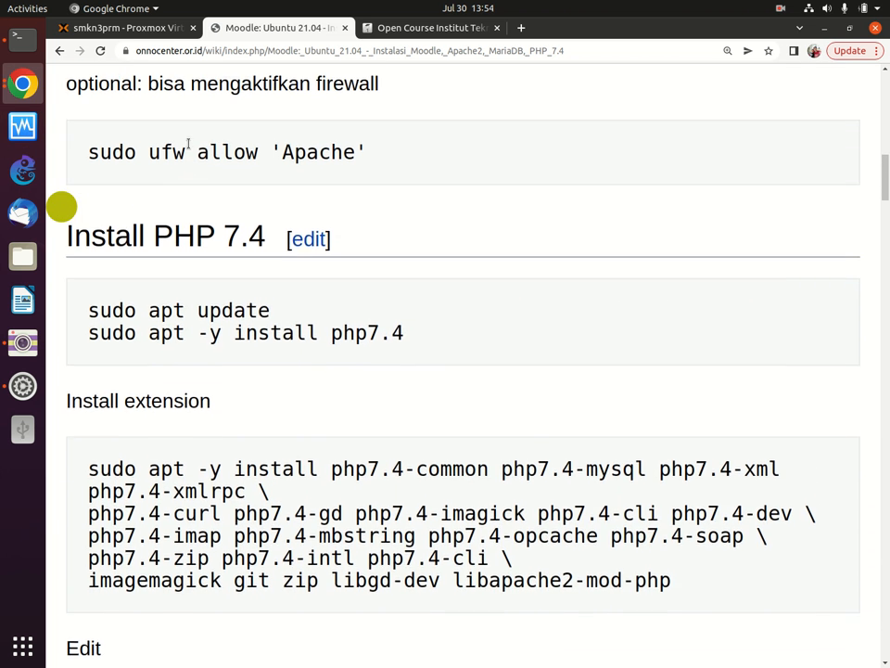
Step: Restore down the wiki browser window and move it aside to uncover the VM console
left_click(848, 29)
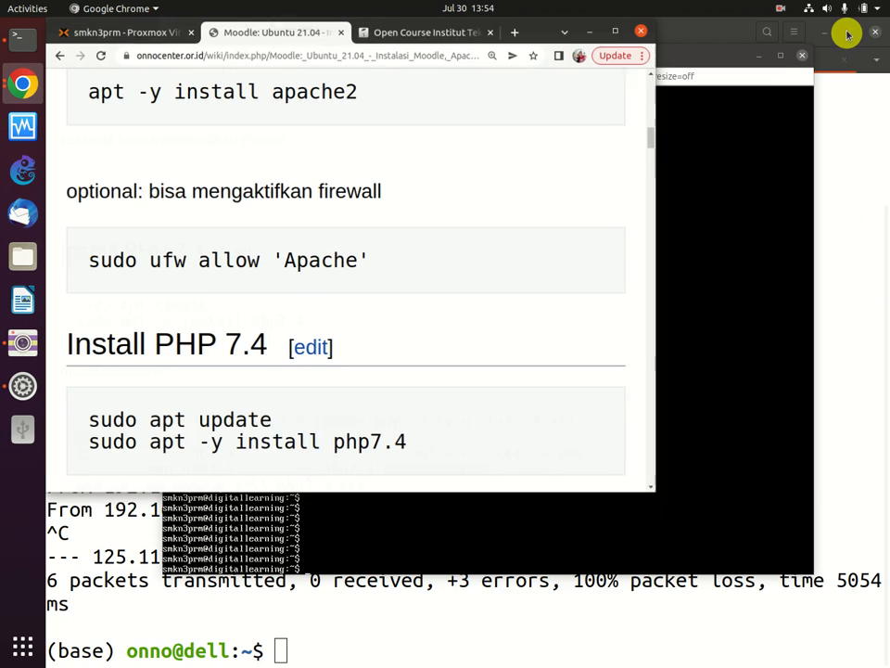
left_click_drag(538, 34, 805, 152)
left_click_drag(572, 62, 455, 87)
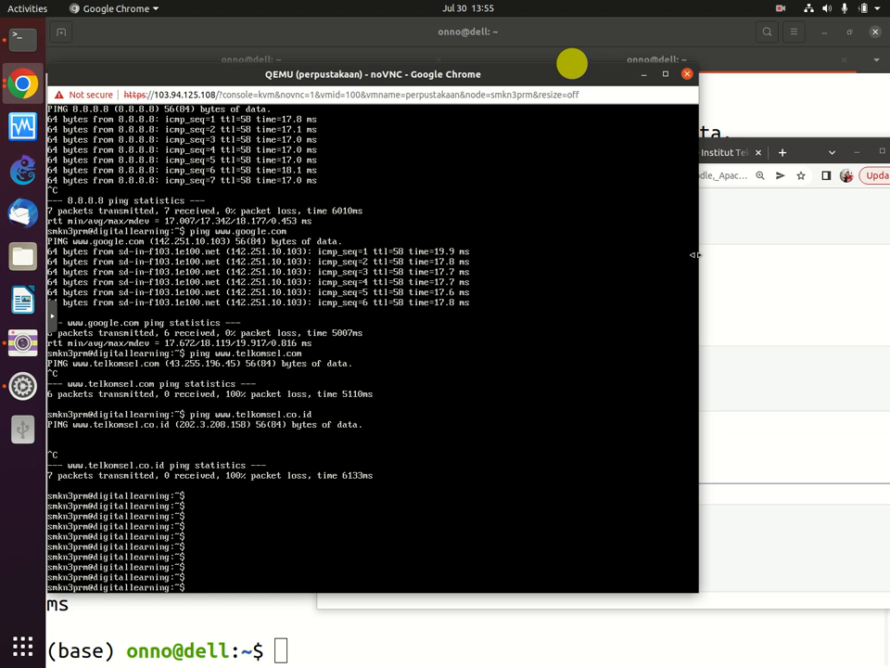
Step: Maximize the VM console window, then restore and shift it to reveal the terminal
left_click(665, 74)
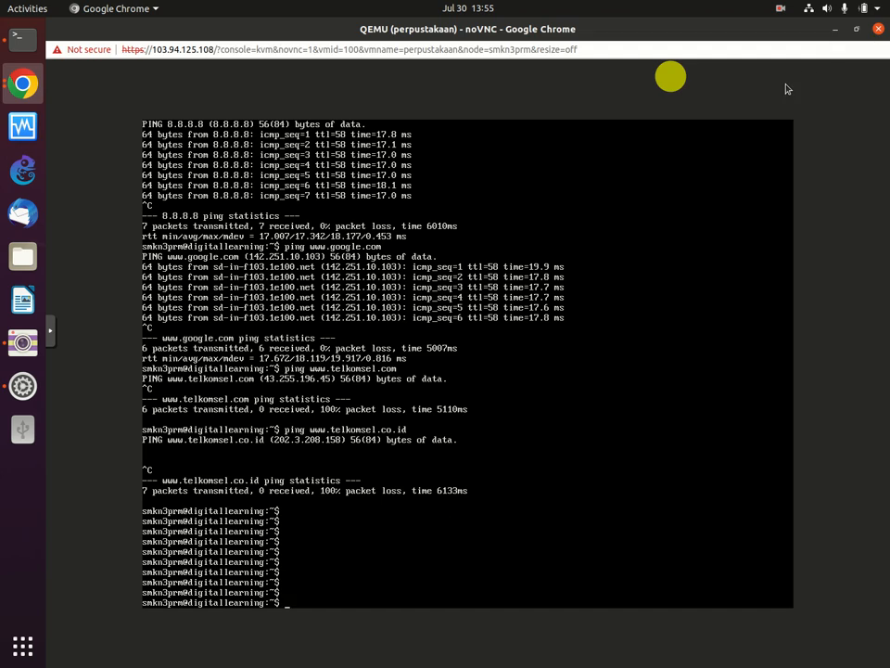
left_click(856, 28)
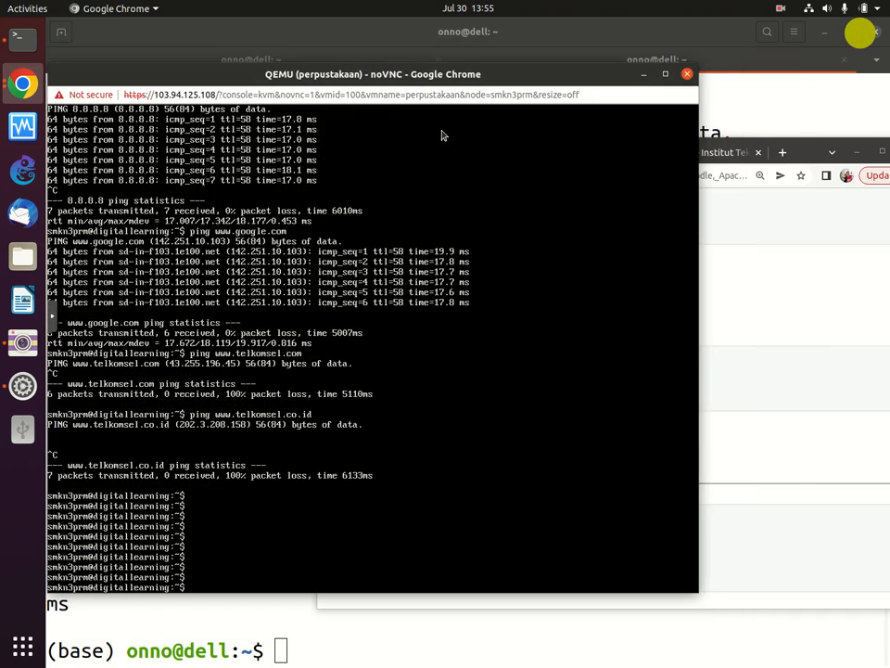
left_click_drag(329, 76, 421, 81)
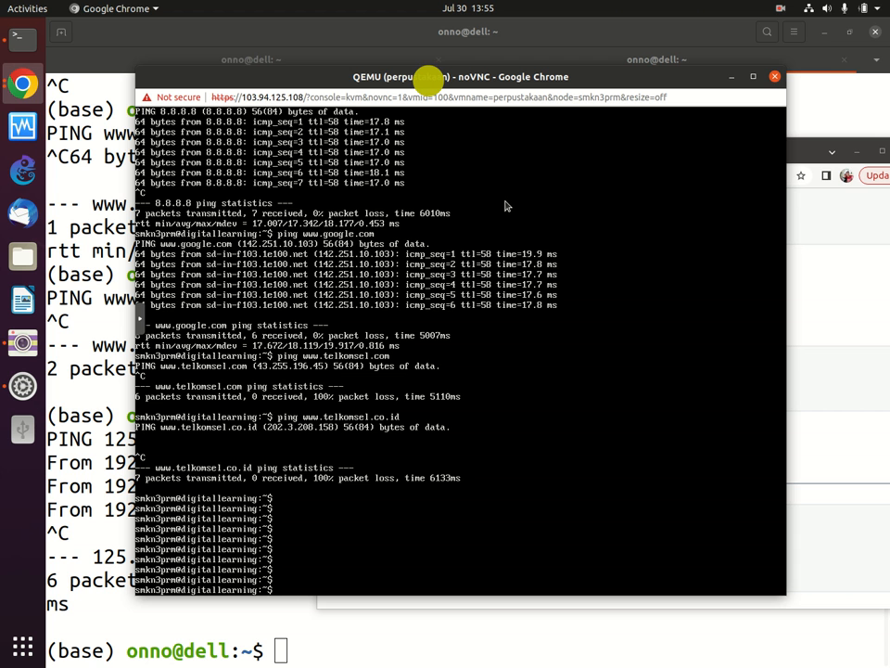
Step: Rerun the local ping to 125.112.105.3 (3 sent, 0 received, 100% loss), then return to the VM console
left_click(85, 235)
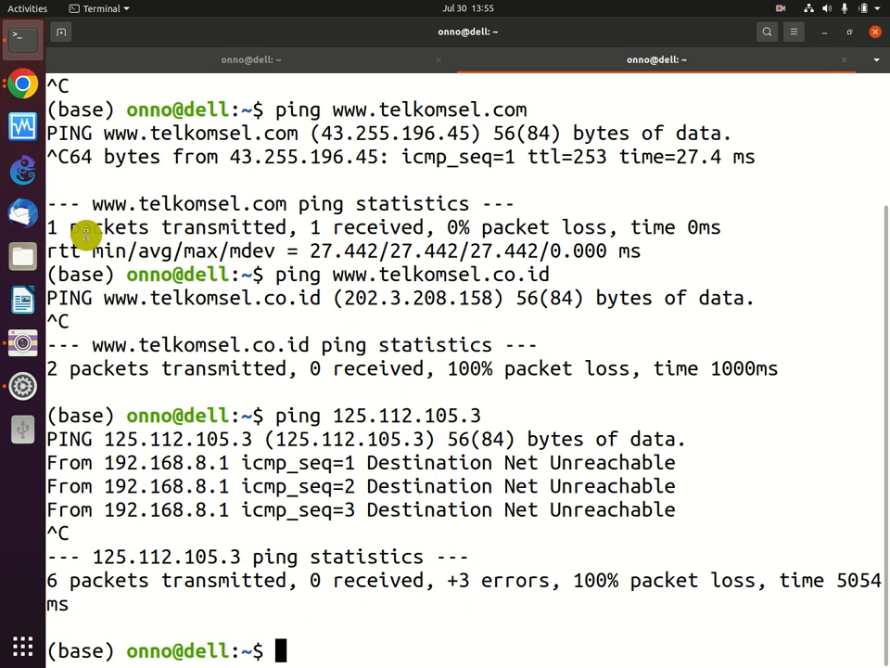
key("Up")
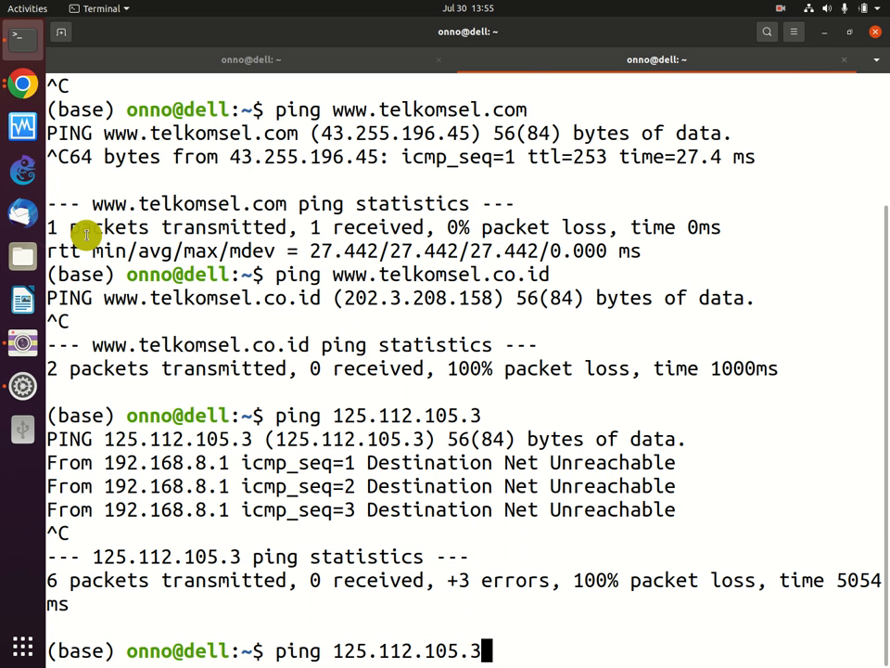
key("Return")
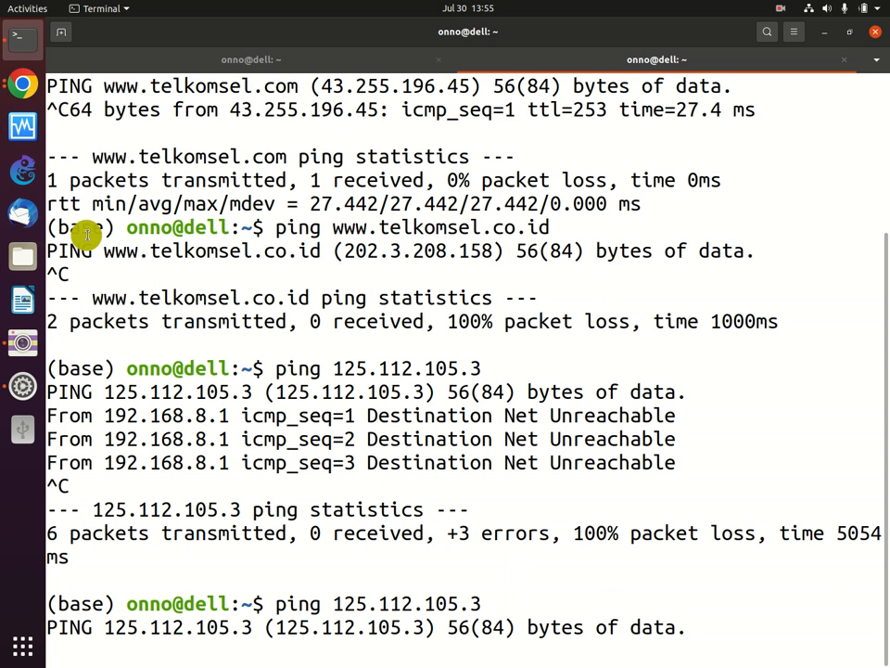
key("ctrl+c")
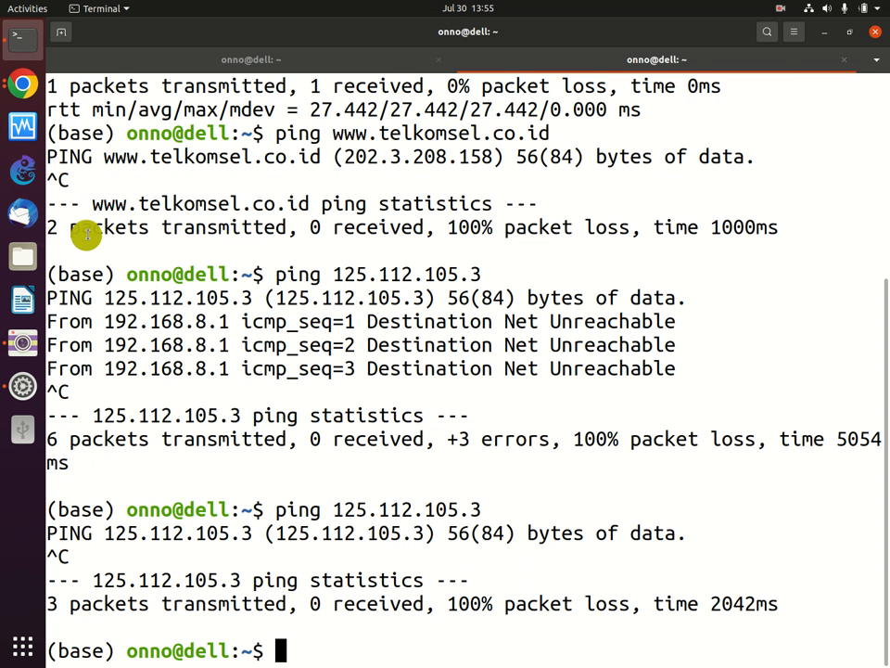
left_click(25, 86)
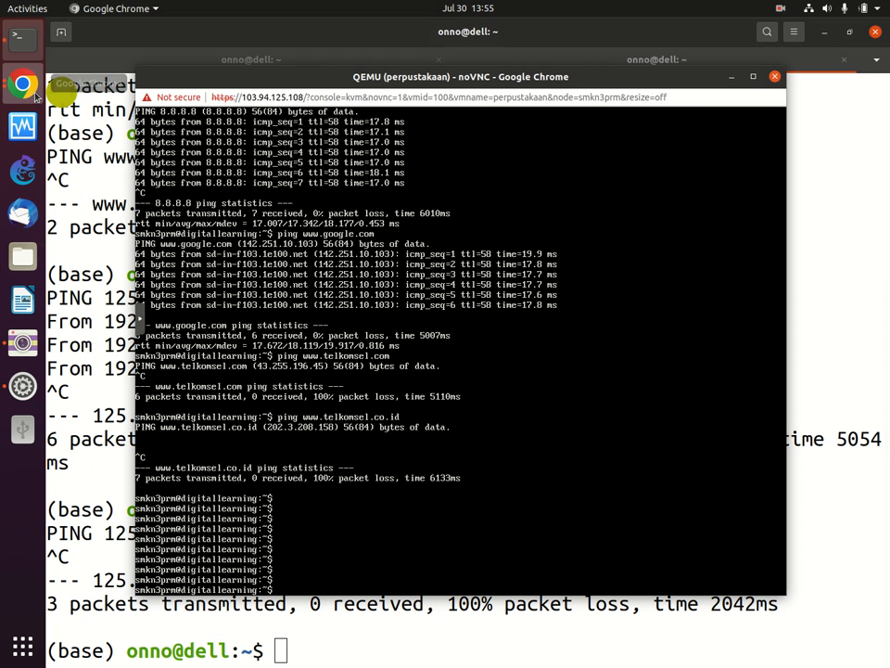
Step: Run ifconfig in the VM console, showing ens18 at 125.112.105.3 netmask 255.255.255.252, then clear the screen
left_click(519, 272)
type("ifconfig")
key("Return")
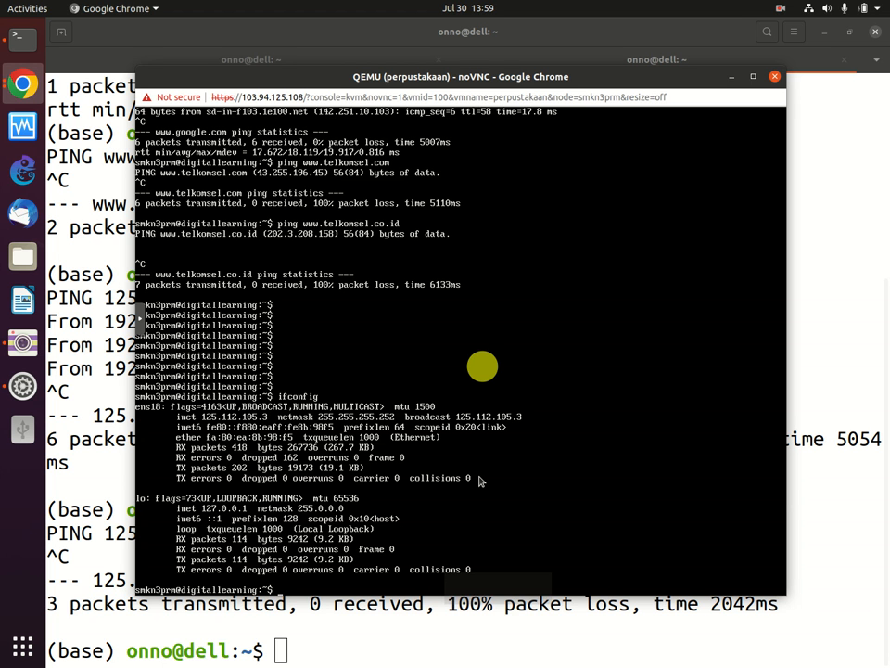
type("clear")
key("Return")
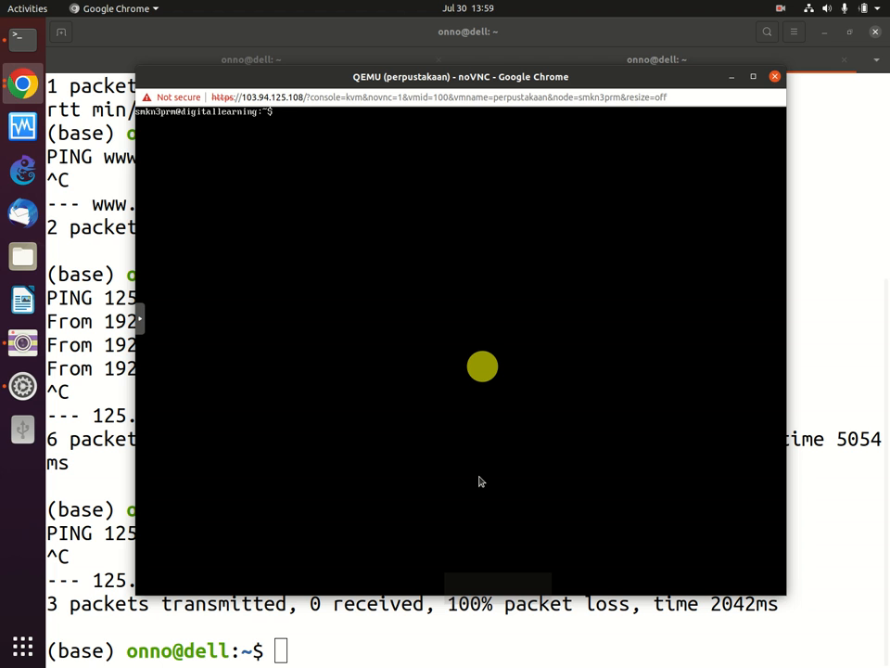
Step: Become root in the VM console with sudo su, entering the user's password
type("sudo su")
key("Return")
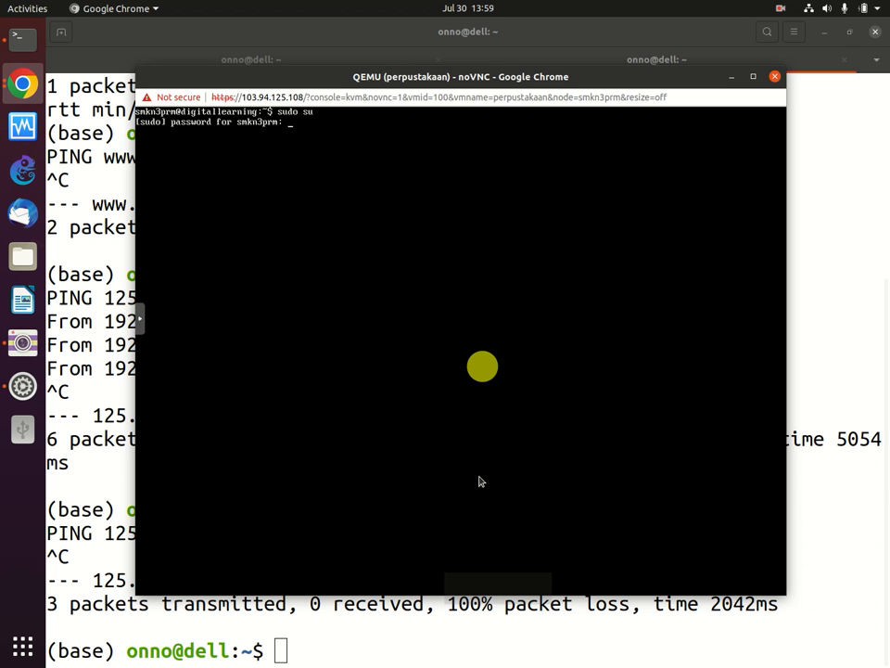
key("Return")
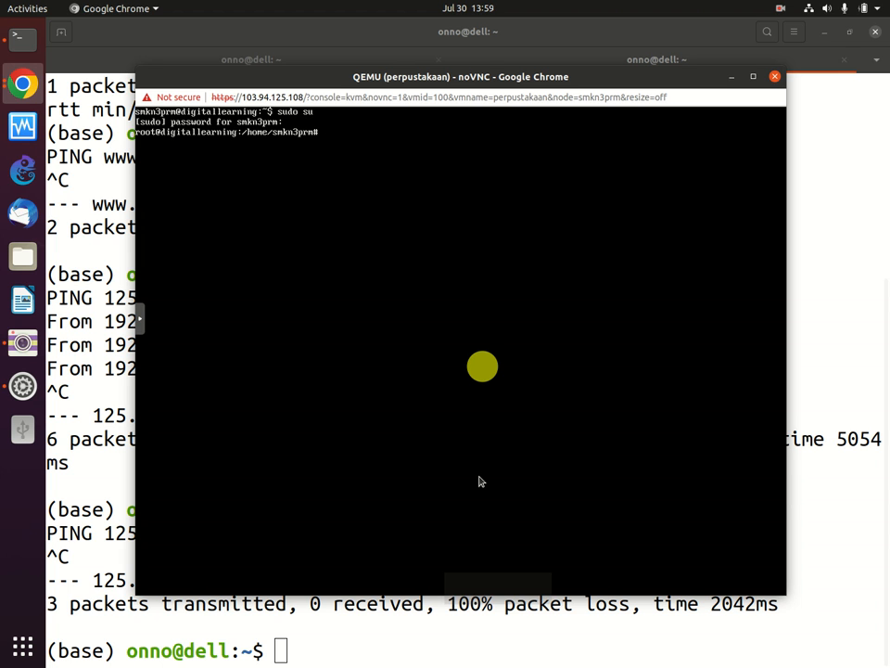
Step: Run apt update as root to refresh the bionic package lists (134 upgradable)
type("t")
type("update")
key("Return")
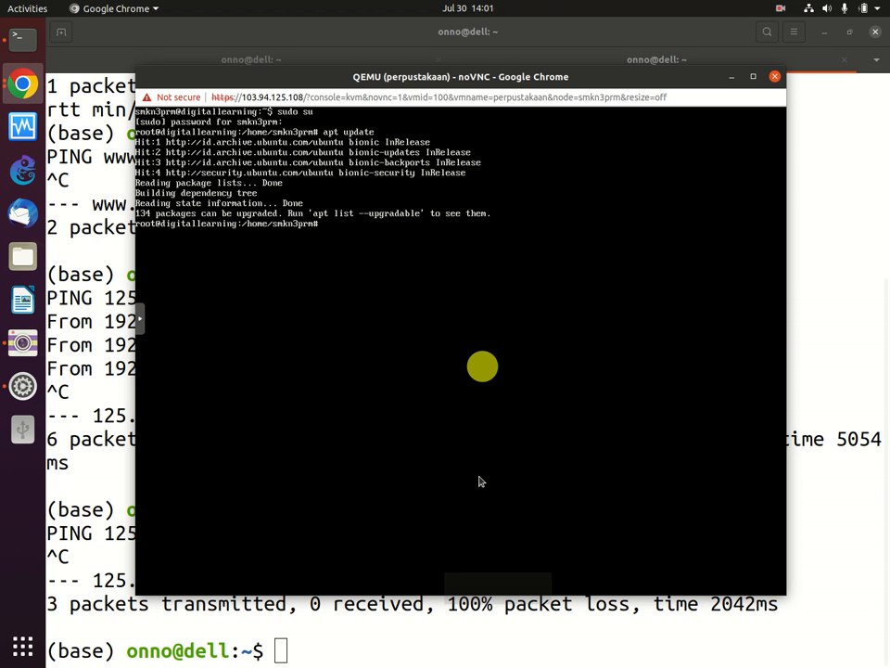
Step: Install apache2 with apt install apache2, answering y to include its extra packages
type("apt")
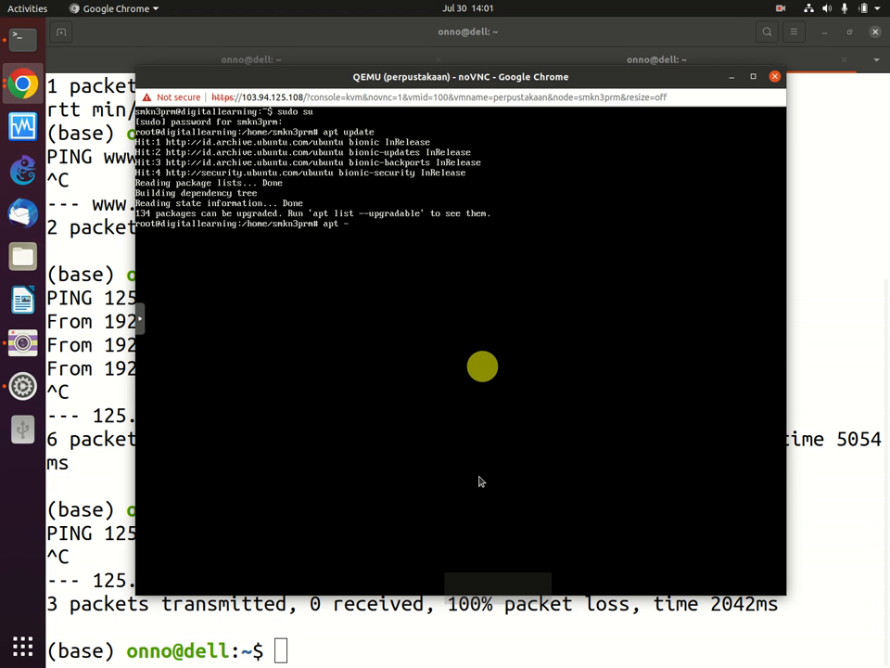
type(" install apache2")
key("Return")
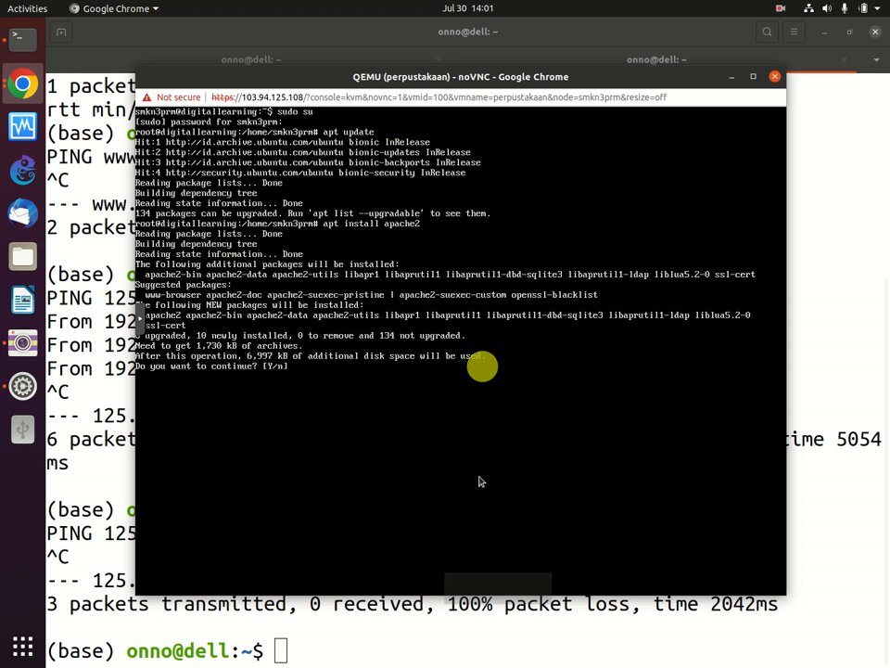
type("y")
key("Return")
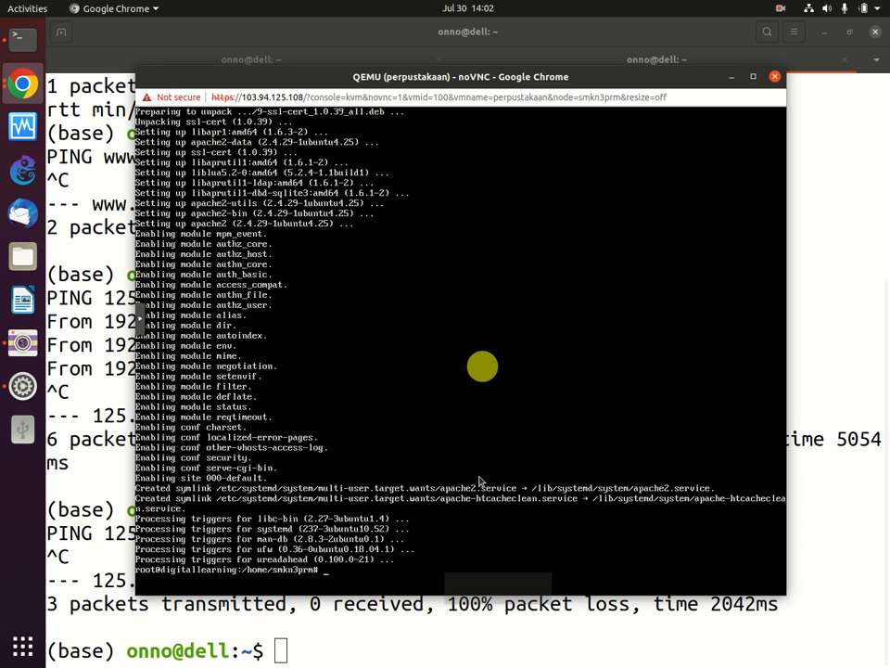
Step: Try apt install php7.4, then php7; apt cannot locate either package
type("apt install apa")
key("BackSpace")
key("BackSpace")
key("BackSpace")
type("php7.4")
key("Return")
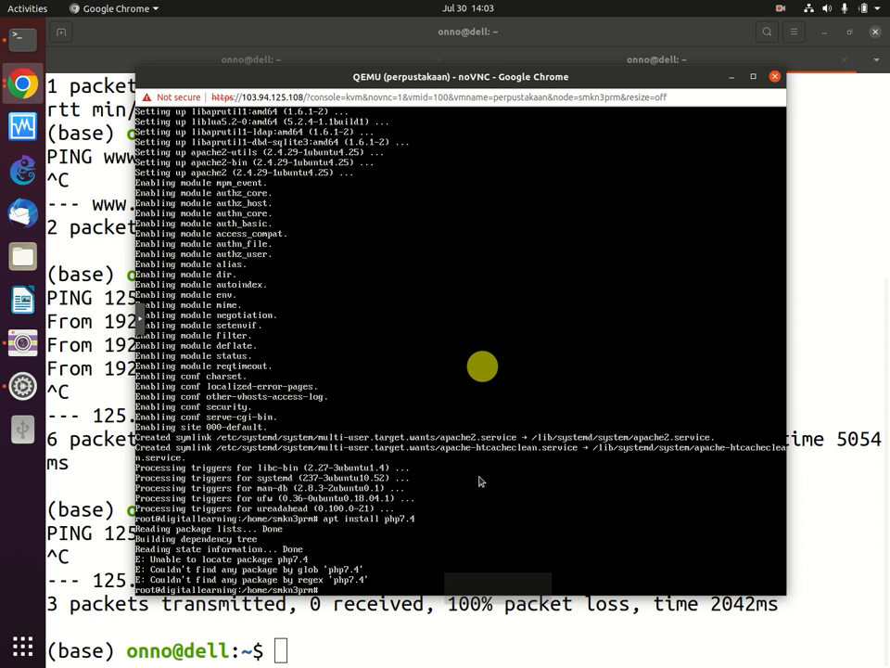
key("Up")
key("BackSpace")
key("BackSpace")
key("Return")
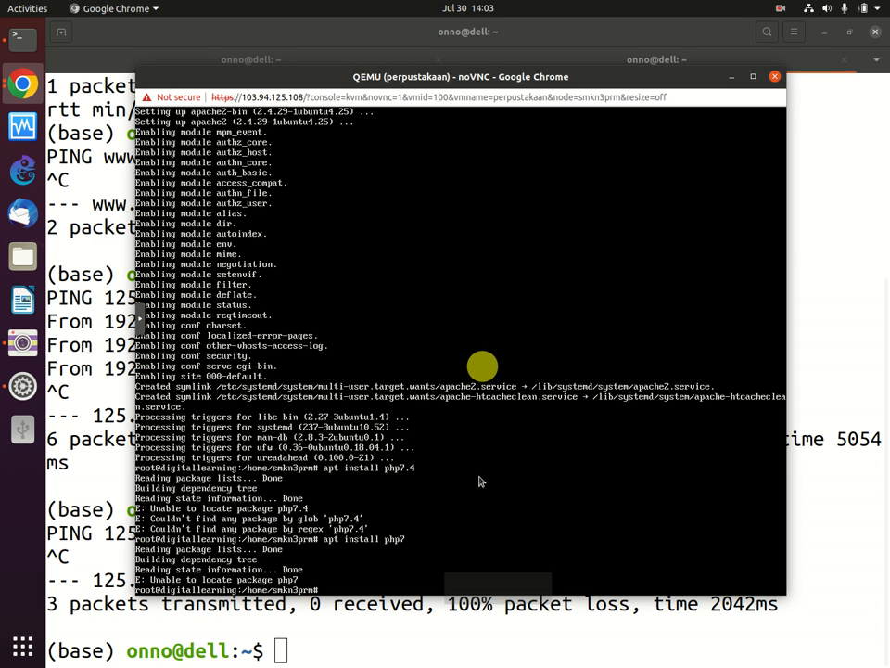
Step: Try apt install php7.5 and php7.6; both fail with Unable to locate package
type("d")
key("Up")
type(".5")
key("Return")
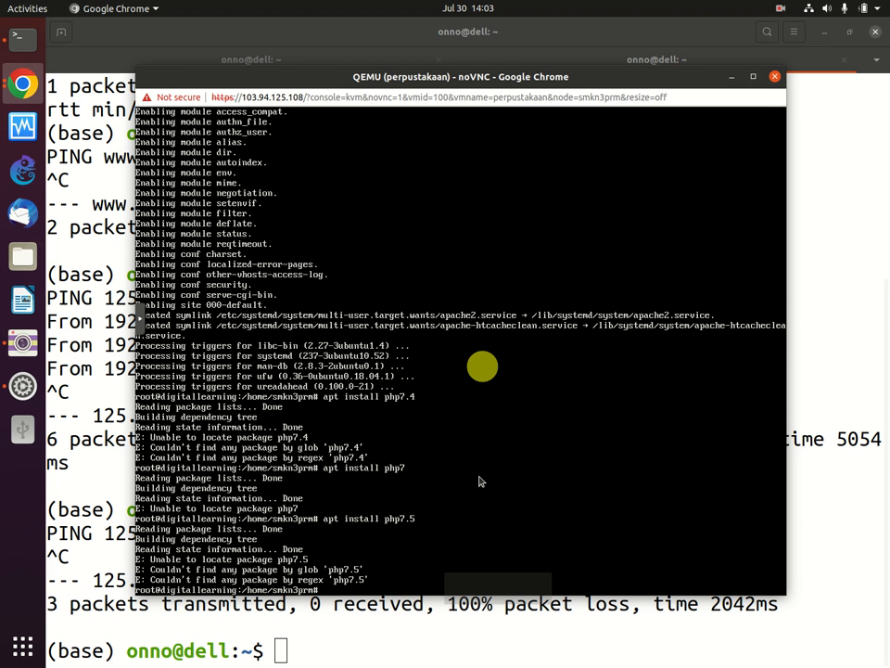
key("Up")
key("BackSpace")
type("6")
key("Return")
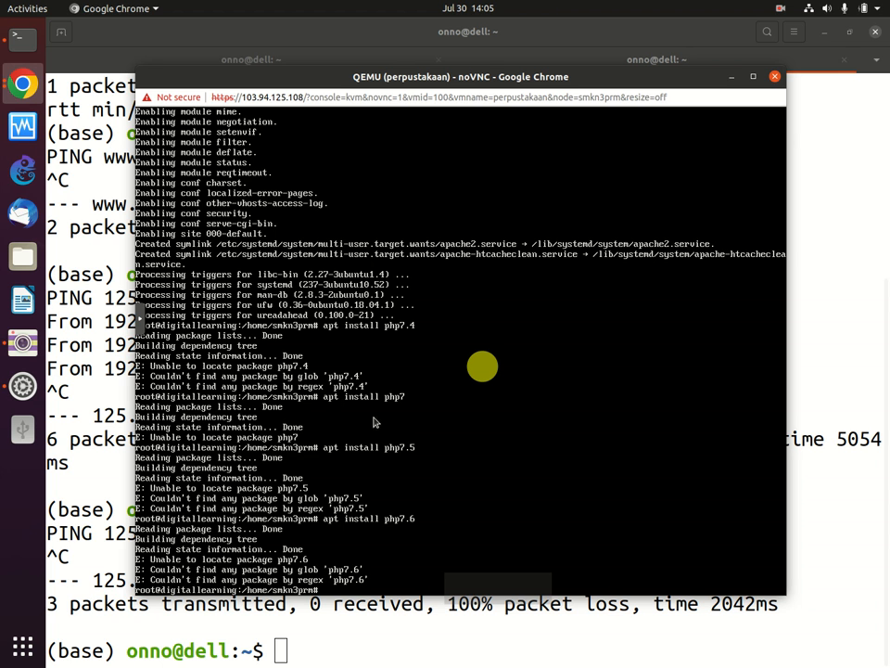
left_click(782, 11)
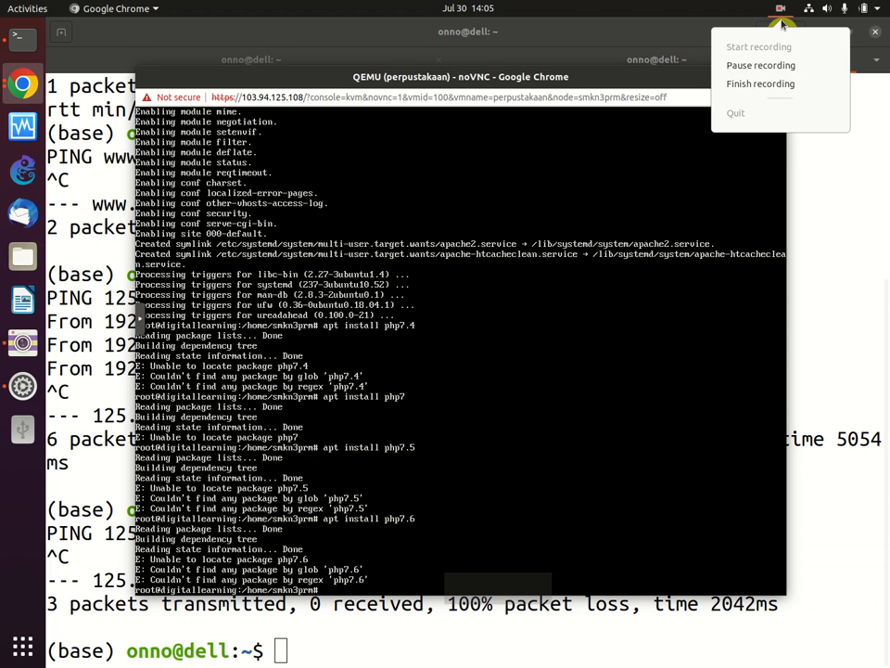